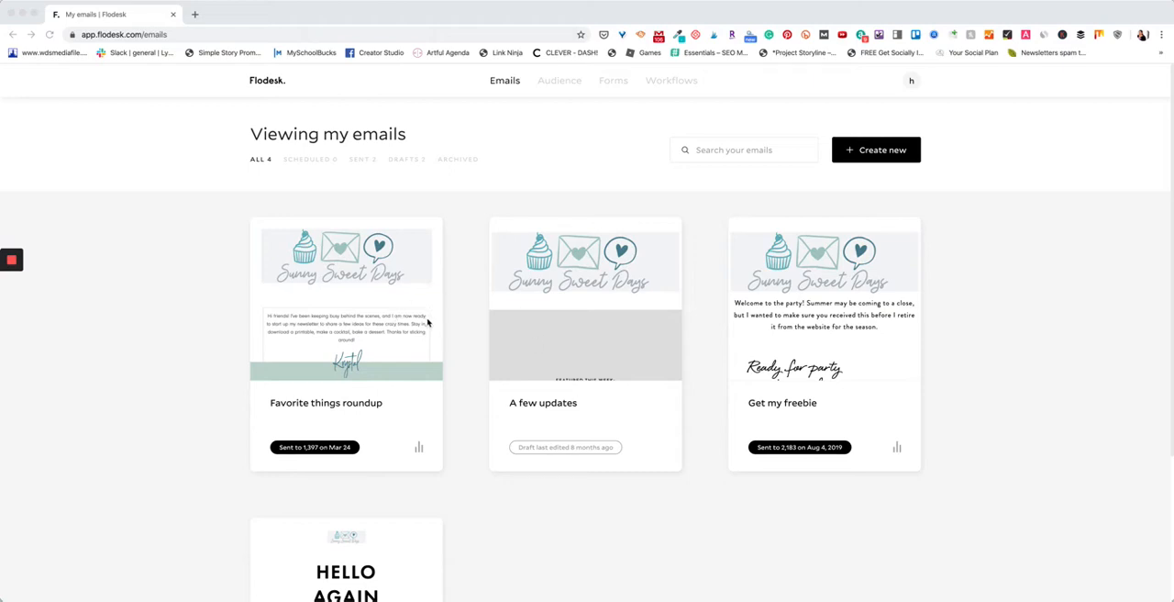
# View the forms overview and the subscriber list.
pyautogui.click(614, 115)
pyautogui.click(613, 81)
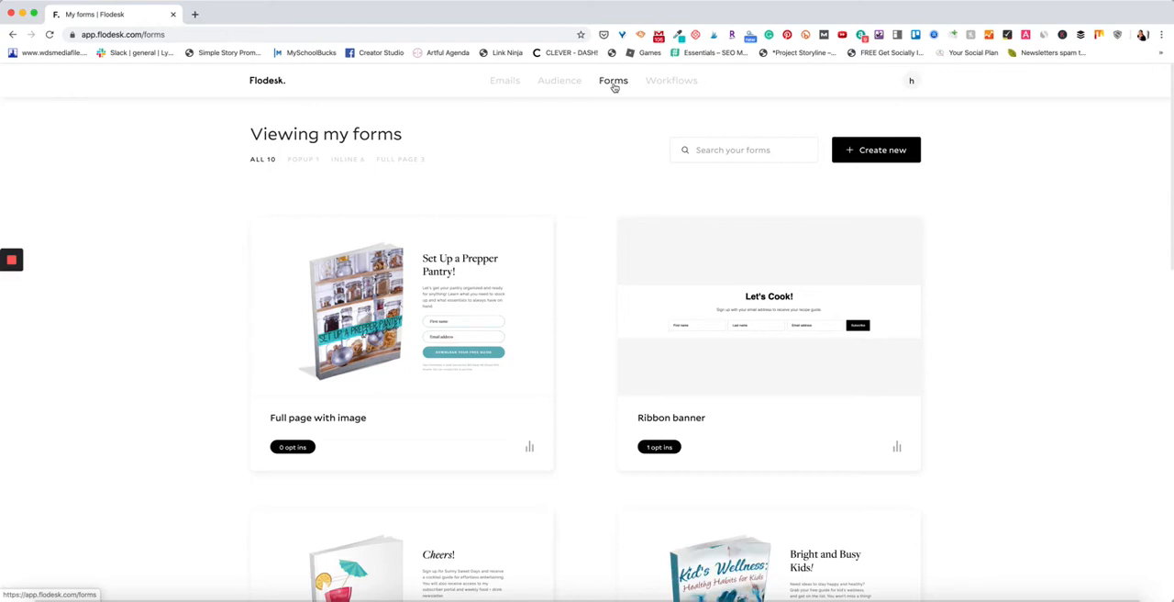
pyautogui.moveTo(575, 90)
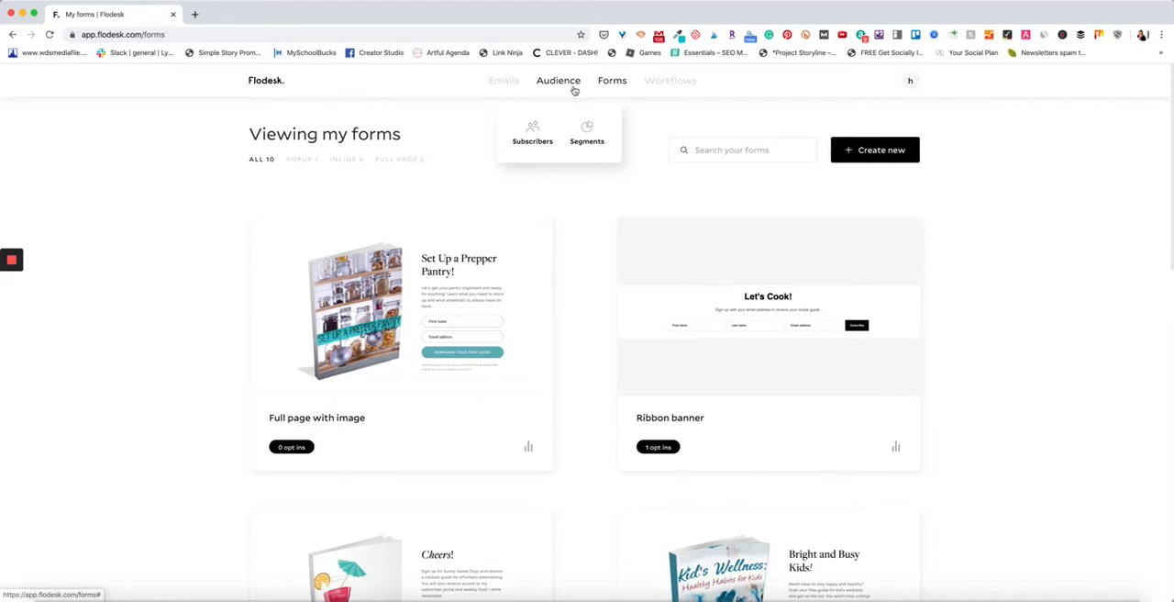
pyautogui.click(539, 137)
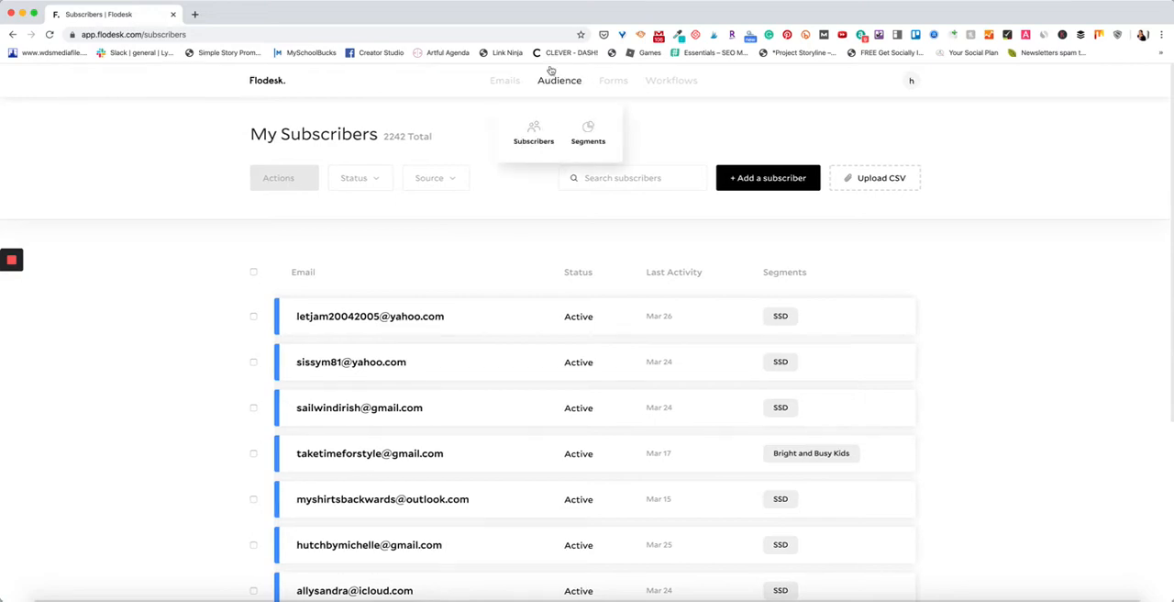
# Add a new audience segment named Testing.
pyautogui.click(589, 143)
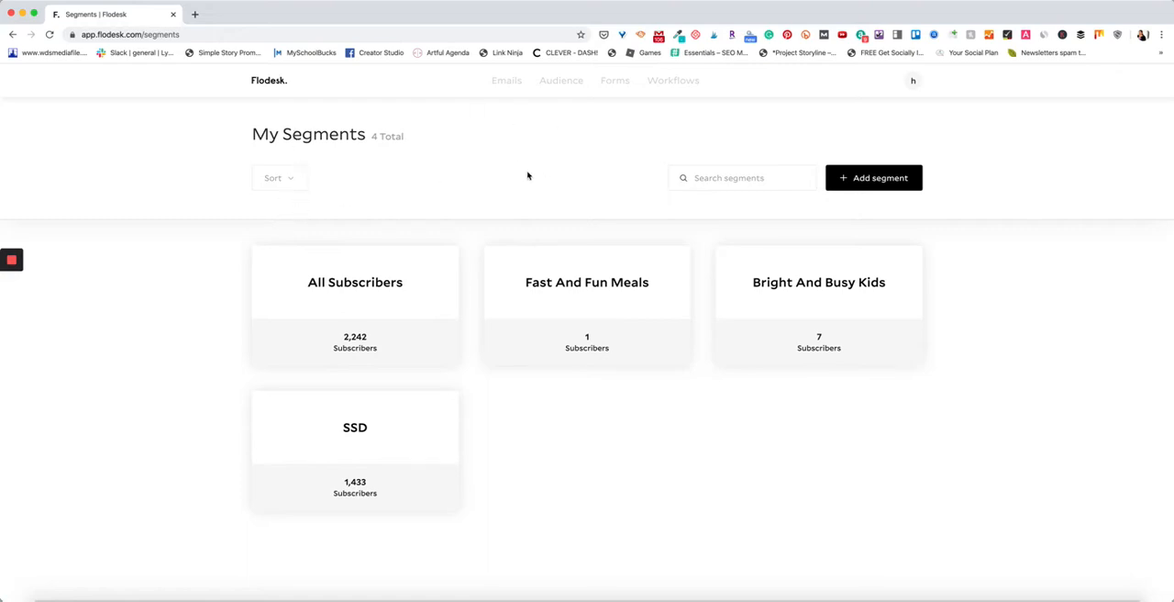
pyautogui.click(863, 180)
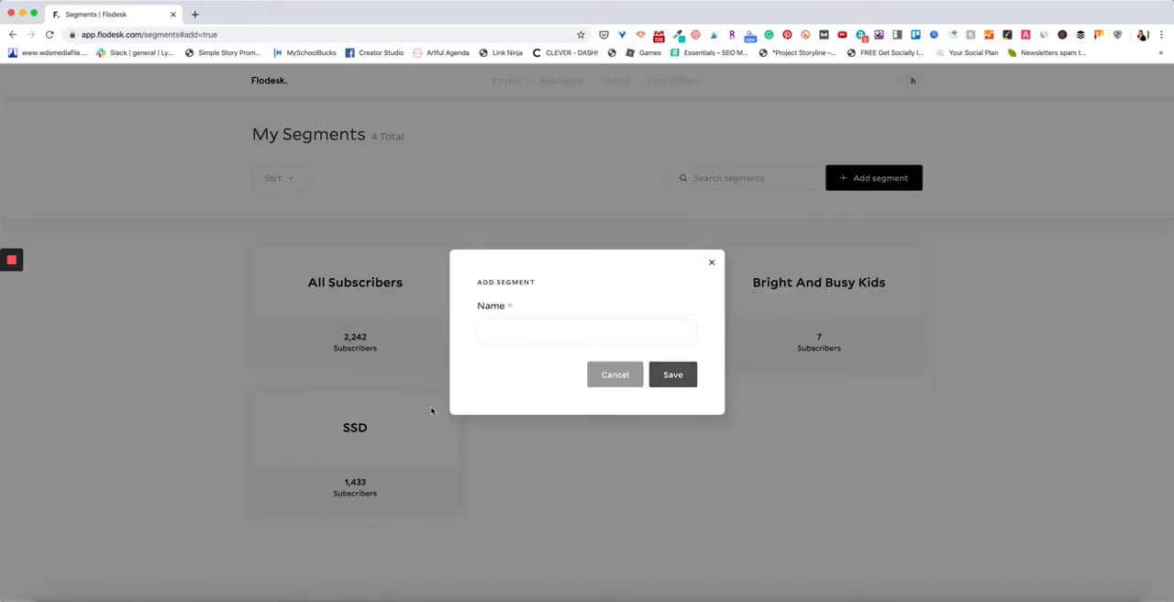
pyautogui.click(520, 329)
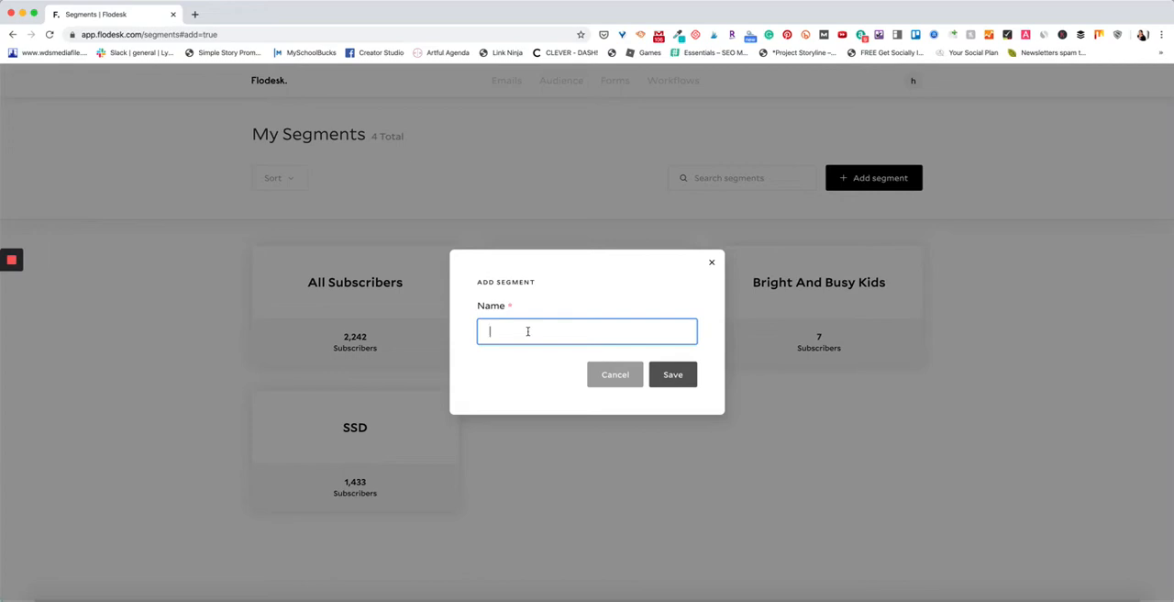
pyautogui.write('Testing')
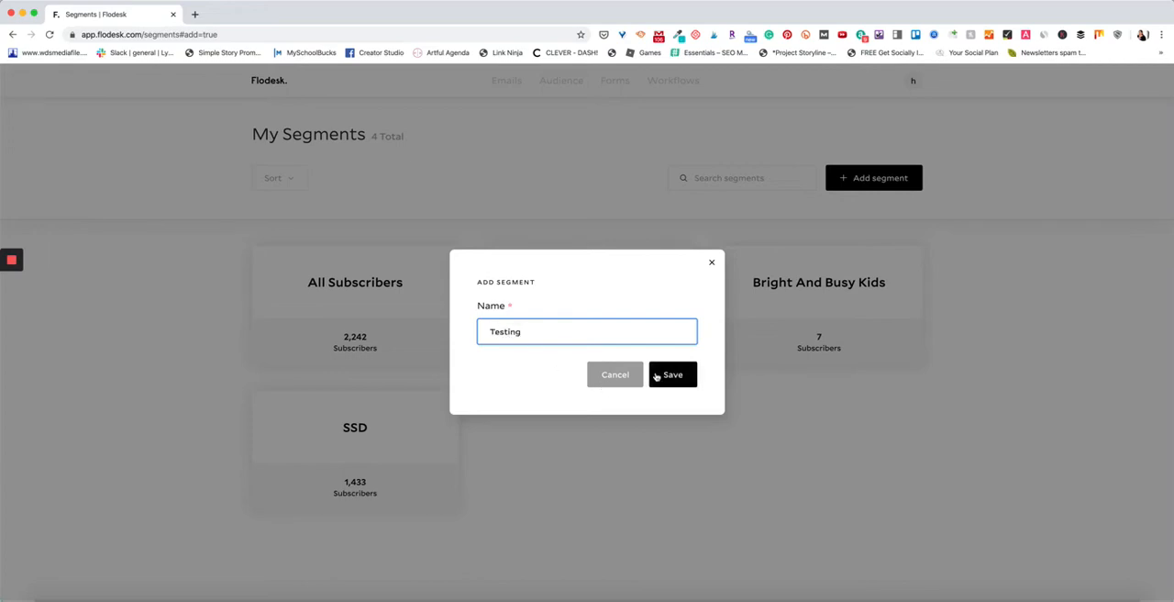
pyautogui.click(653, 374)
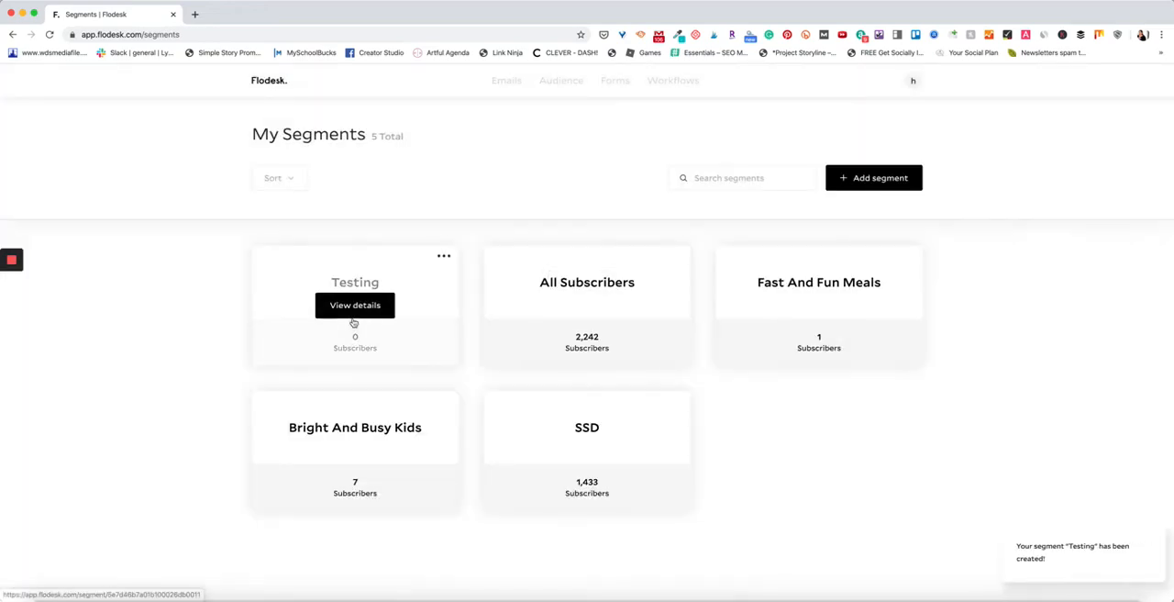
# Open the Testing segment's details and review the actions available for it.
pyautogui.click(443, 258)
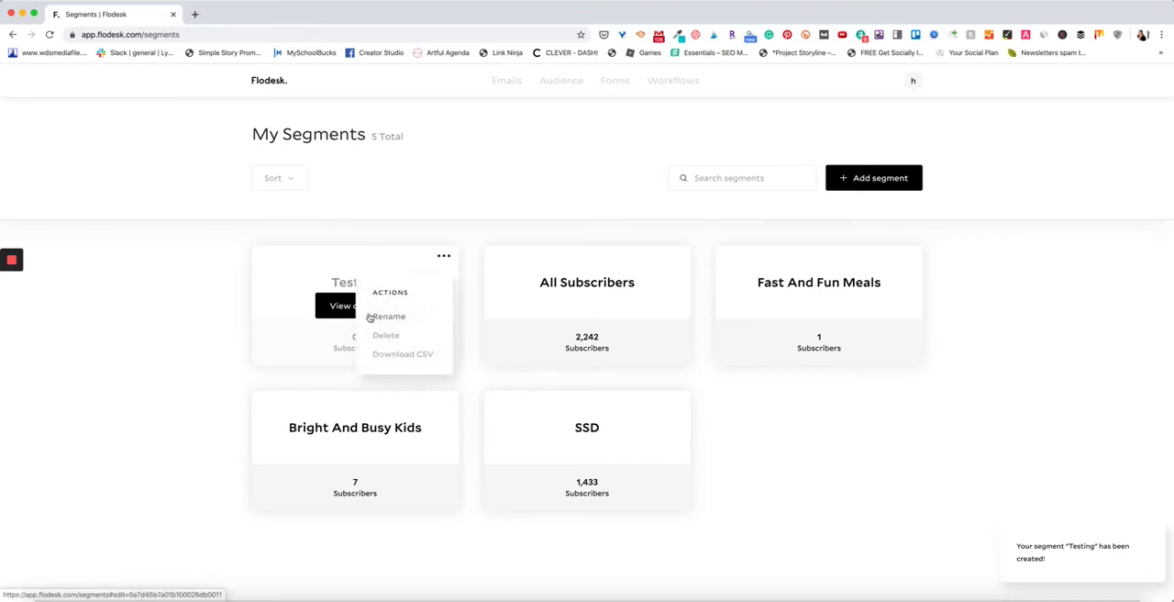
pyautogui.click(333, 311)
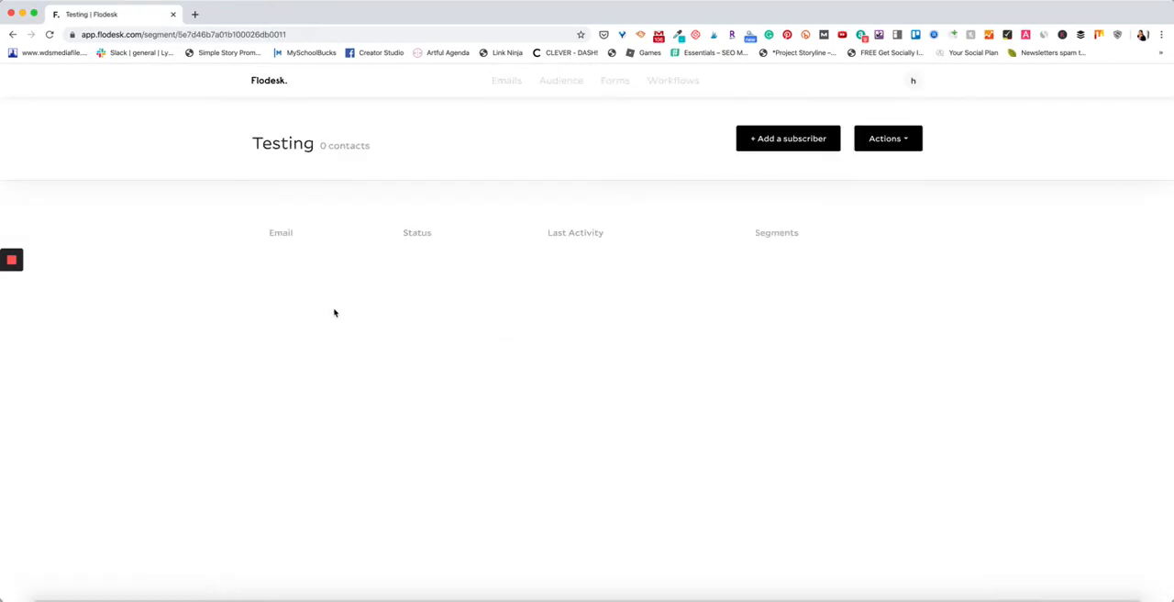
pyautogui.click(907, 147)
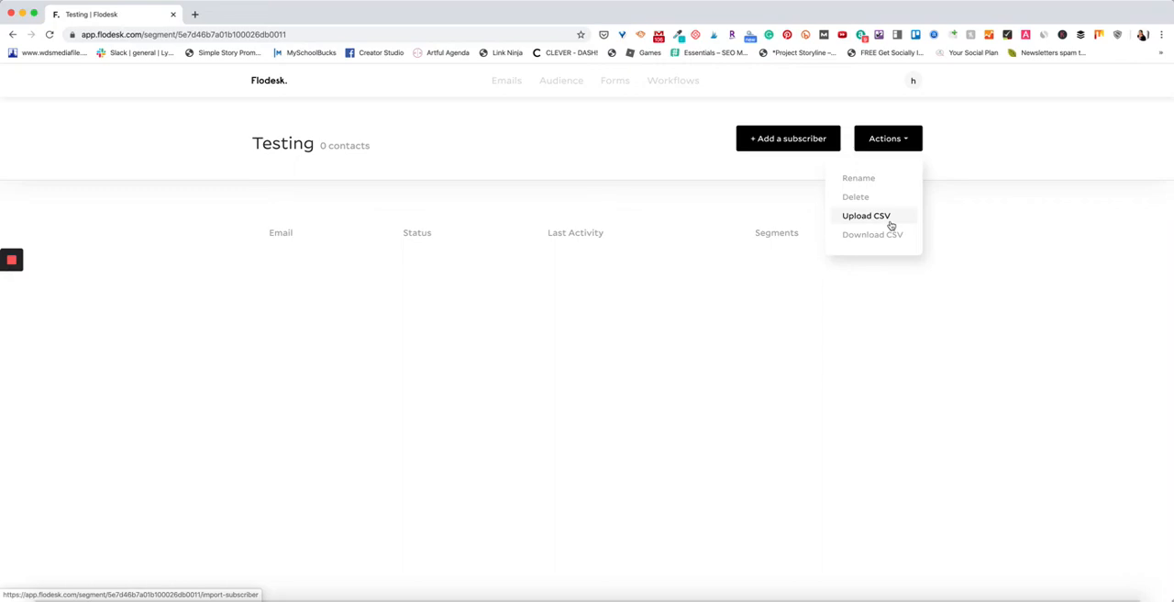
pyautogui.click(666, 220)
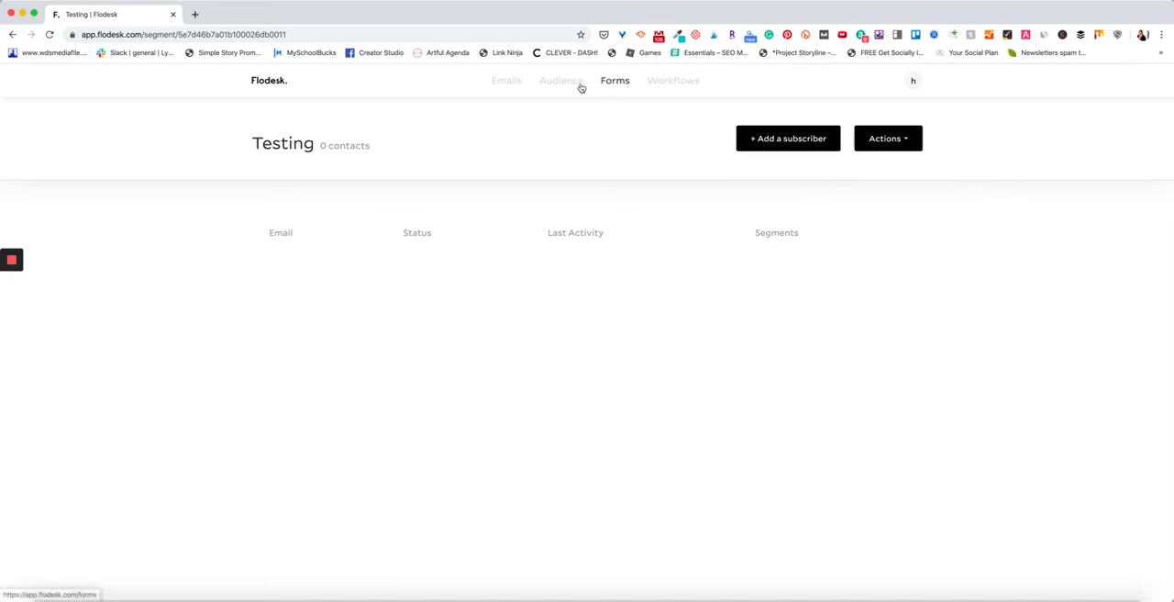
# Start creating a new form from the forms overview.
pyautogui.moveTo(569, 88)
pyautogui.click(608, 85)
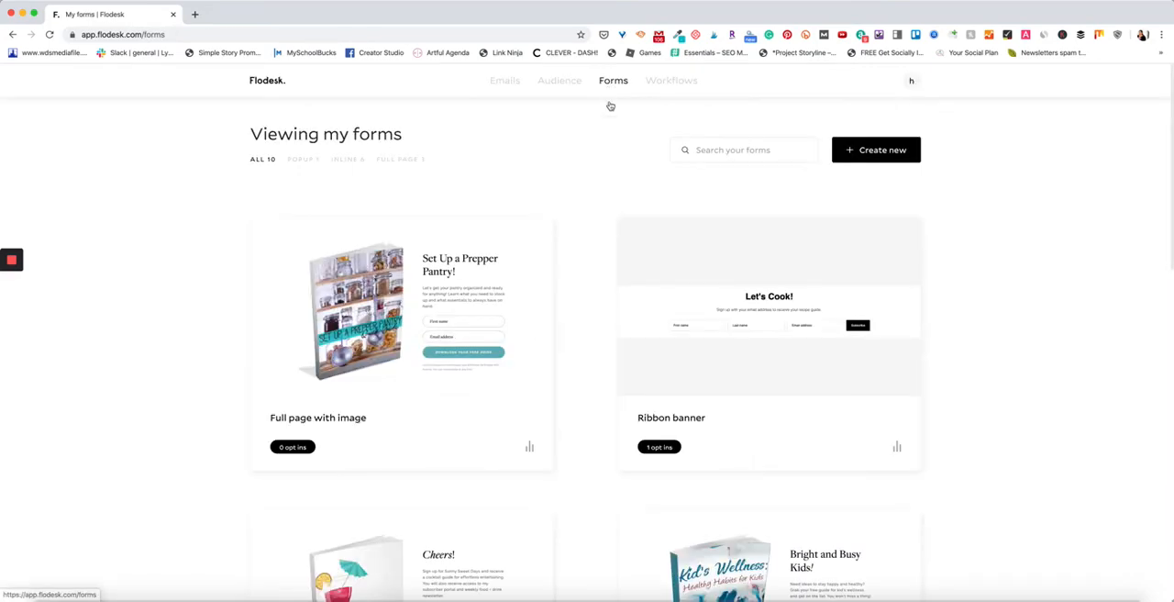
pyautogui.click(891, 157)
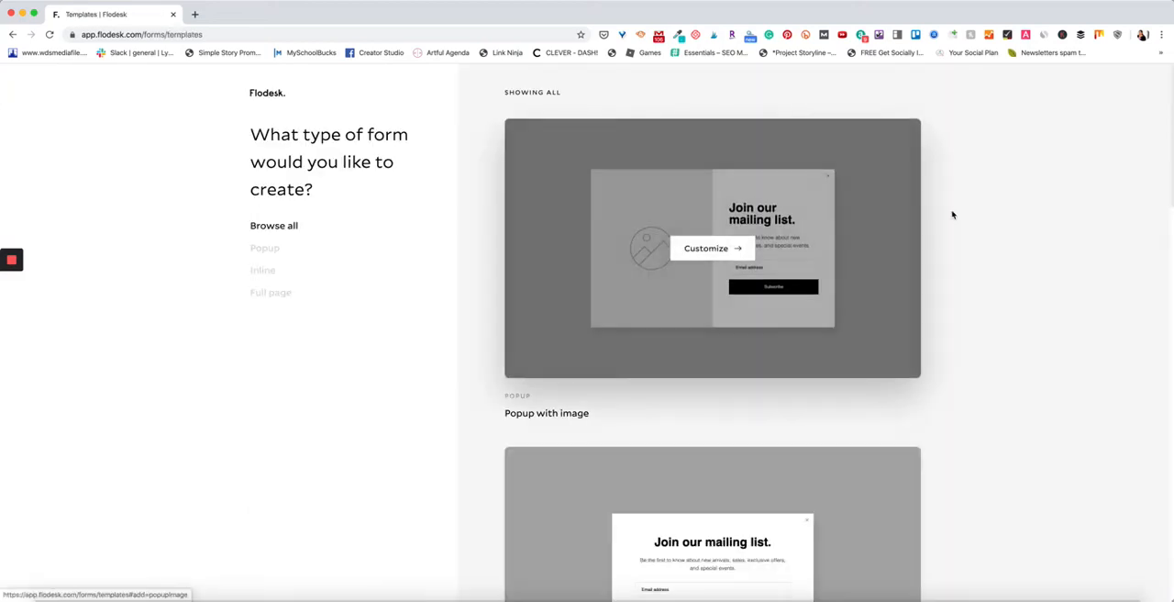
# Look through the popup, inline and full-page form templates.
pyautogui.scroll(-3, 745, 299)
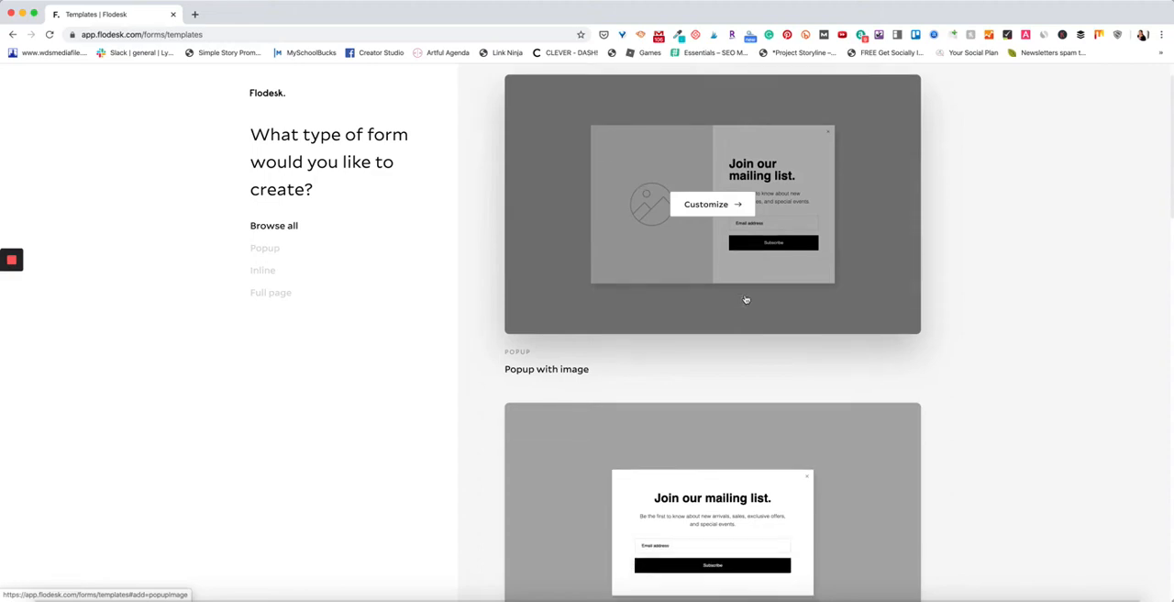
pyautogui.scroll(-3, 745, 299)
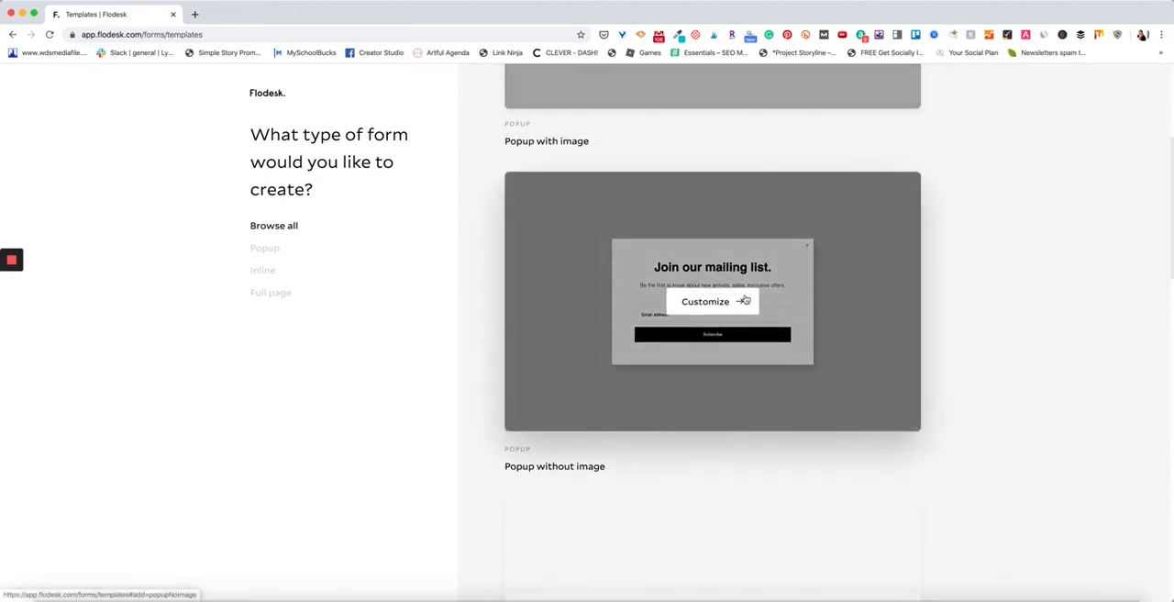
pyautogui.scroll(-5, 743, 300)
pyautogui.scroll(-1, 739, 364)
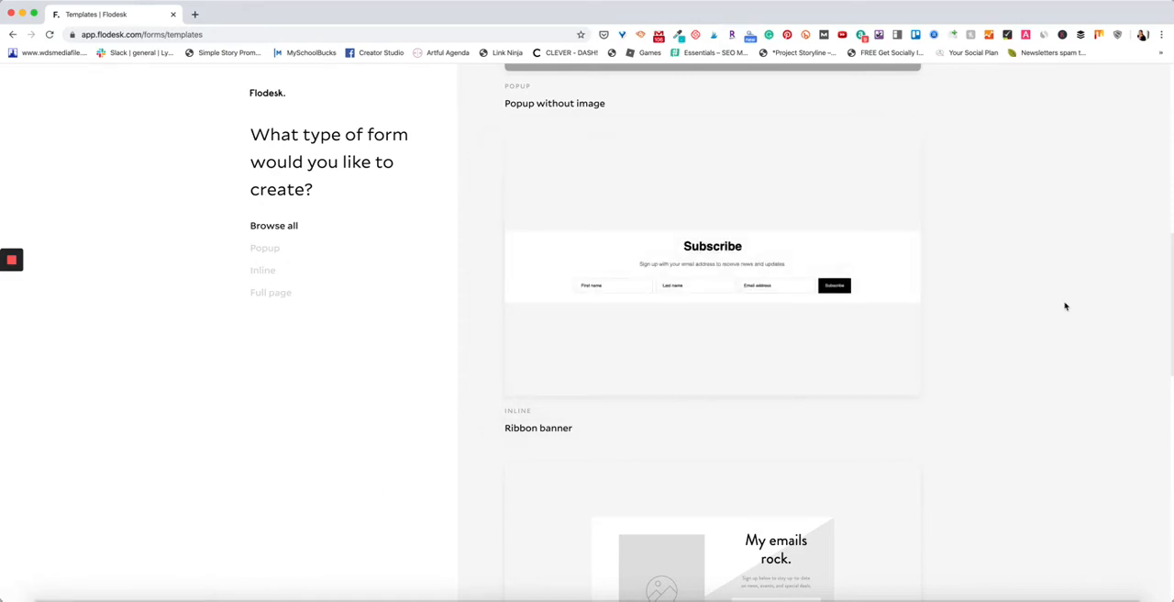
pyautogui.scroll(-3, 1003, 304)
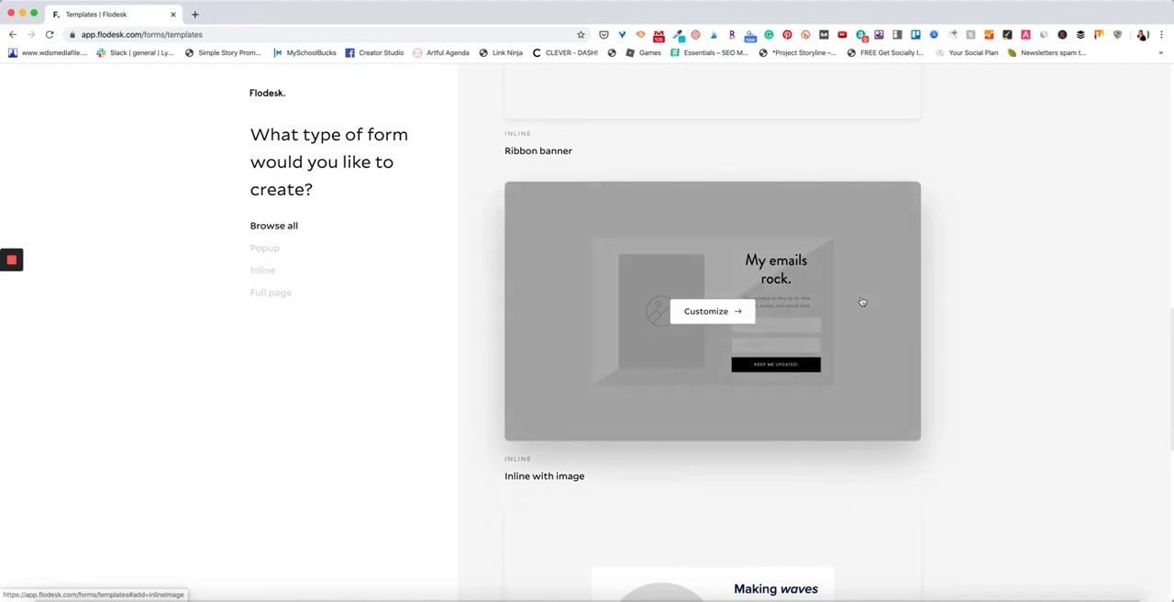
pyautogui.scroll(-7, 862, 301)
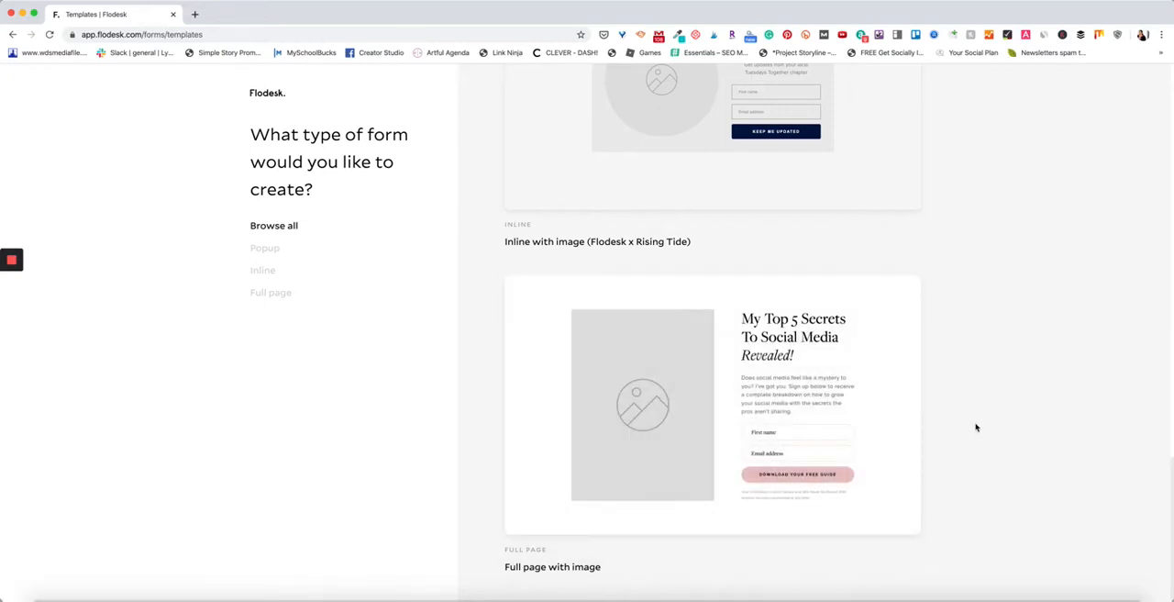
pyautogui.moveTo(867, 424)
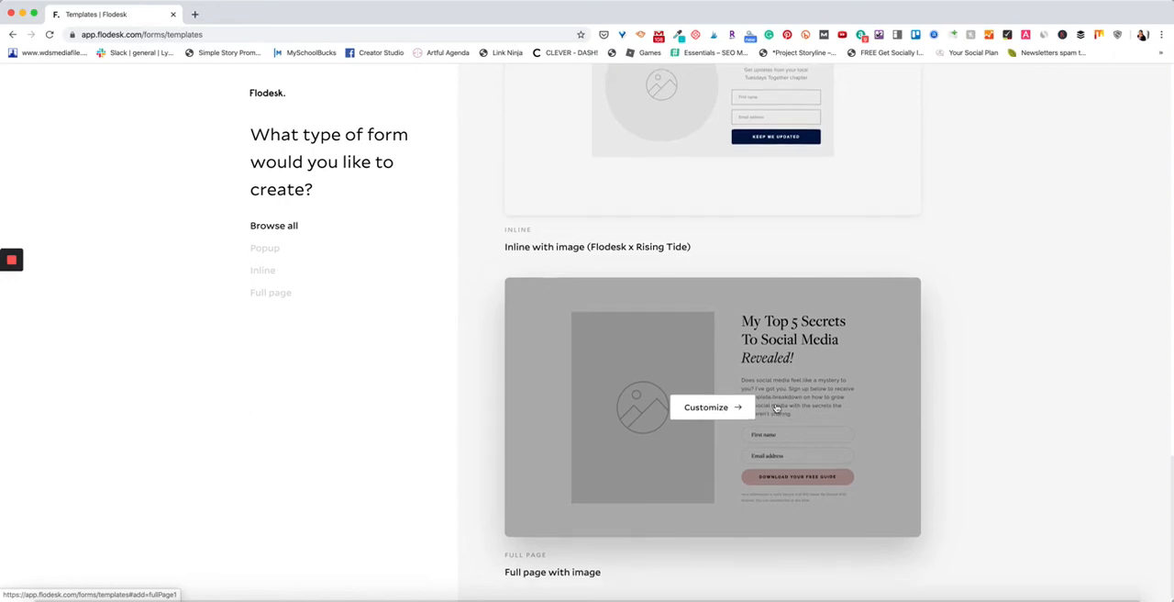
# Open fastandfunmeals.com in a new browser tab and examine the sign-up form embedded in its homepage.
pyautogui.click(193, 15)
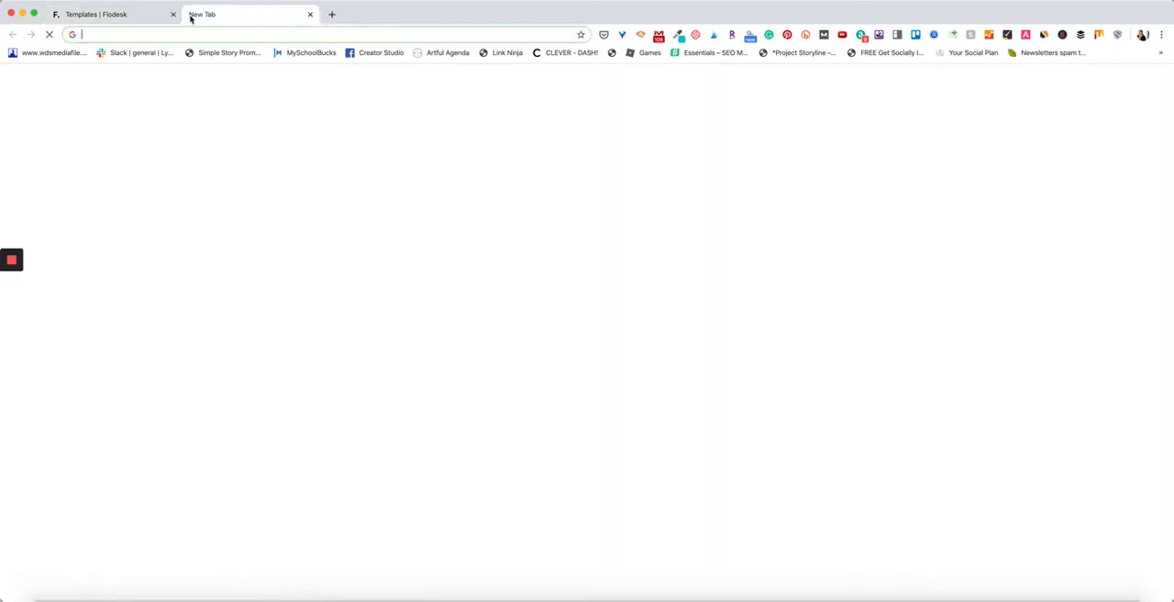
pyautogui.write('fast')
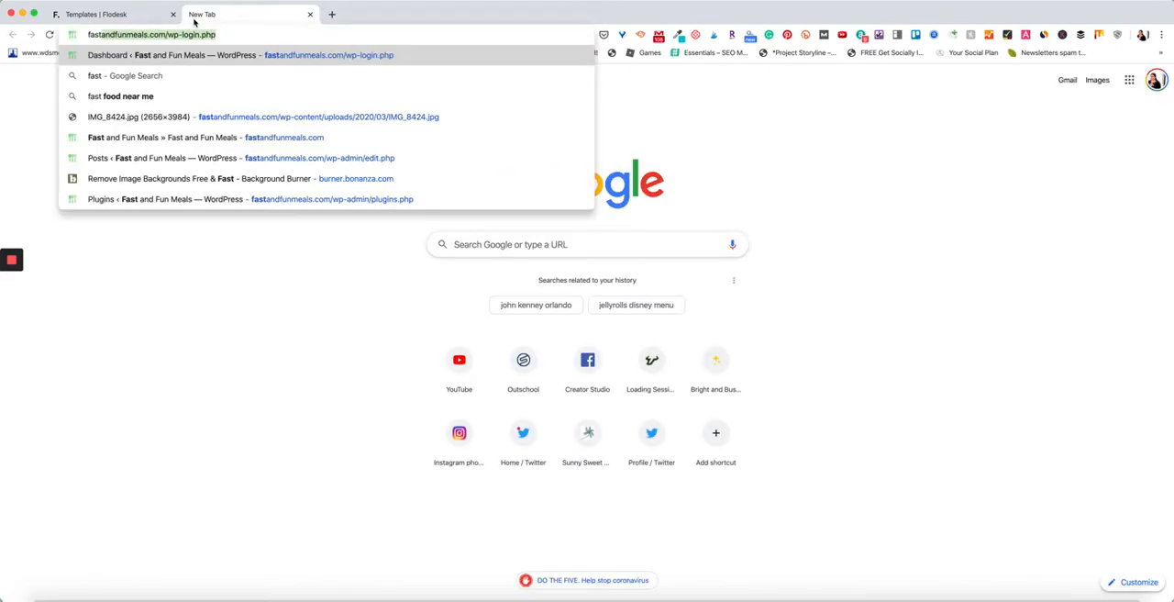
pyautogui.click(231, 140)
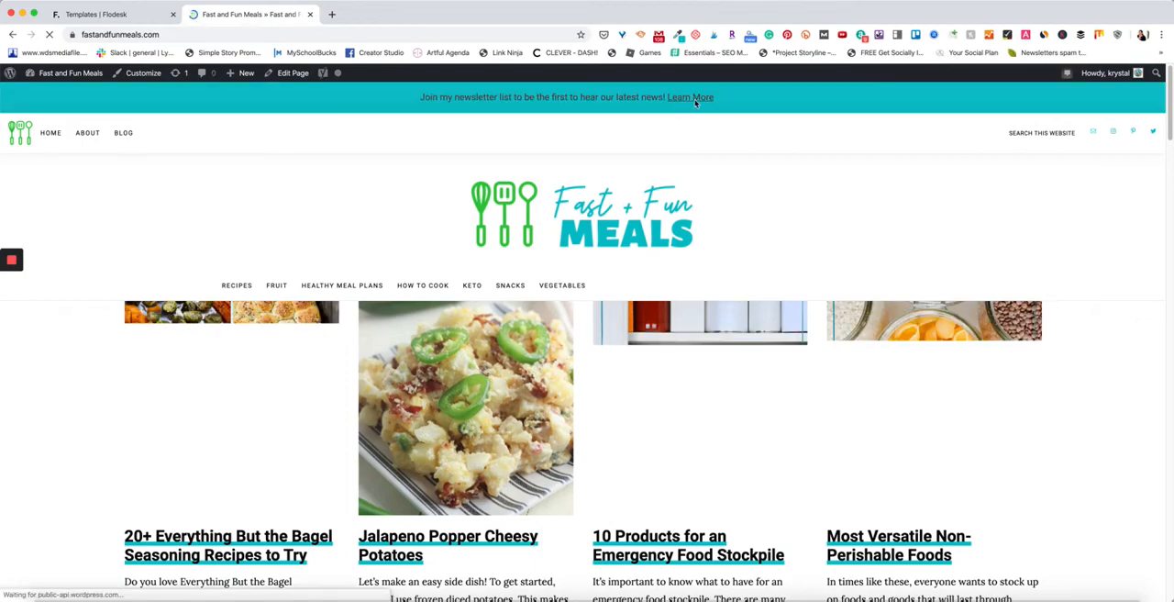
pyautogui.scroll(-5, 654, 209)
pyautogui.scroll(-5, 654, 209)
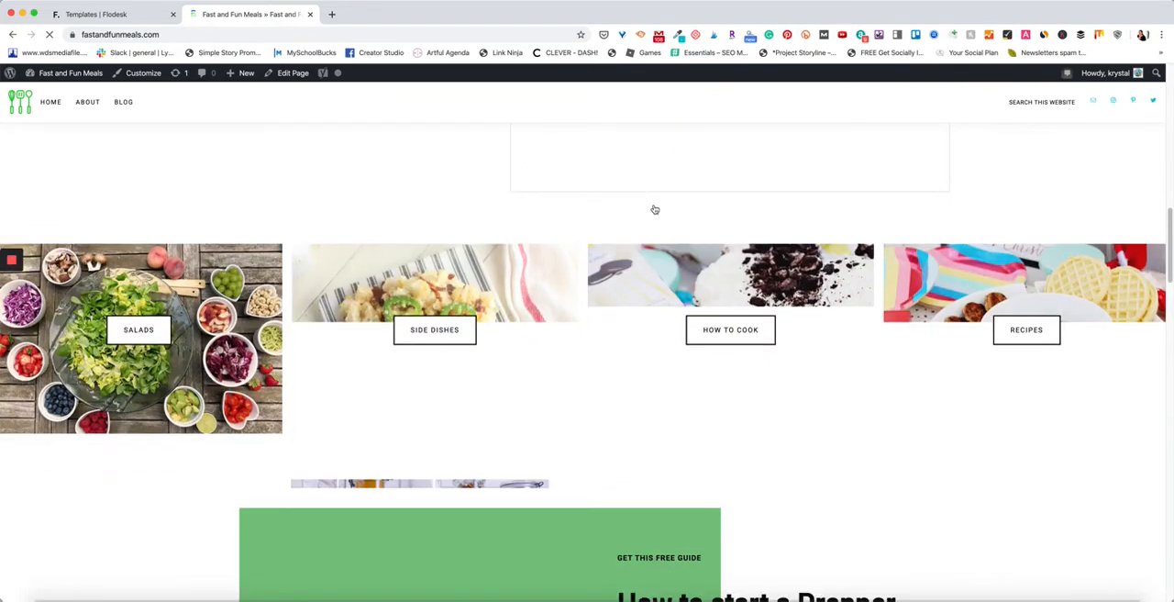
pyautogui.scroll(10, 655, 209)
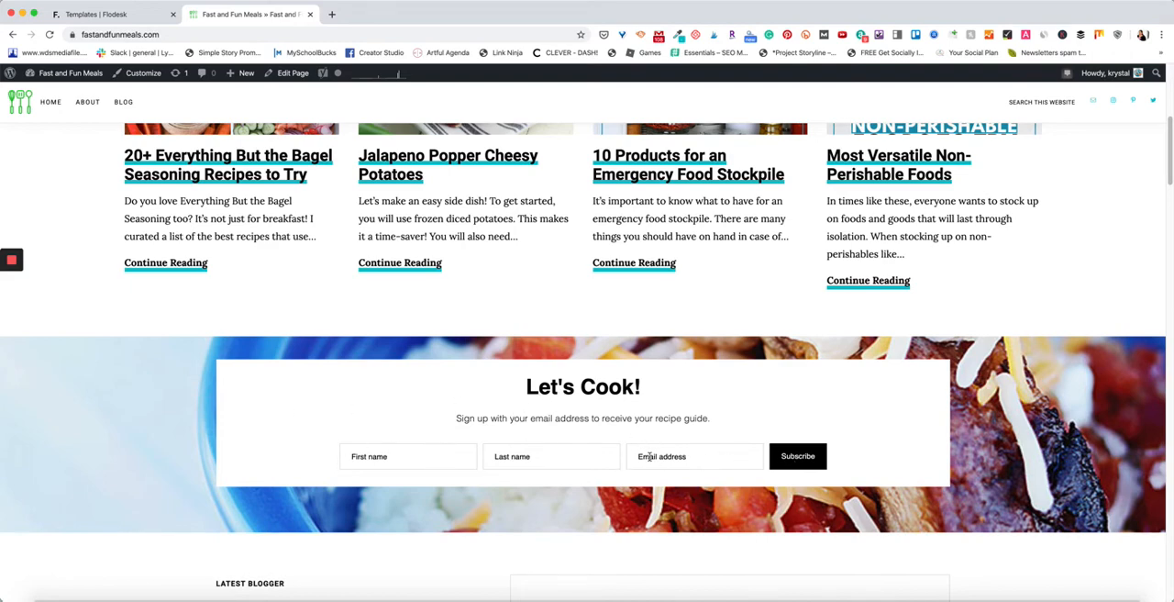
pyautogui.scroll(-1, 697, 458)
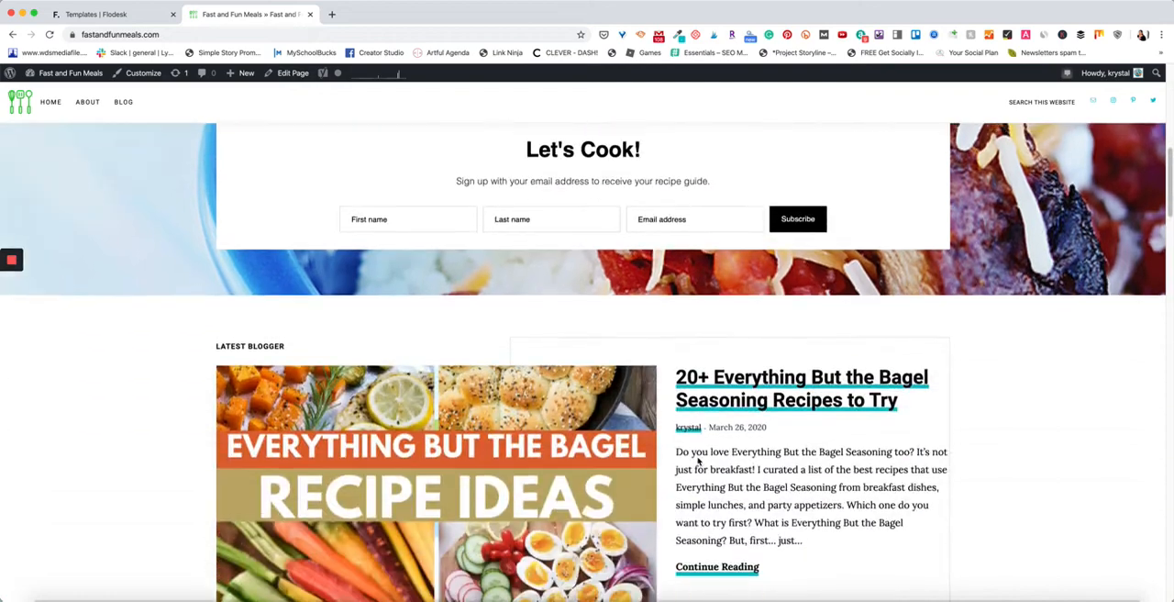
pyautogui.scroll(5, 689, 411)
pyautogui.scroll(-1, 689, 411)
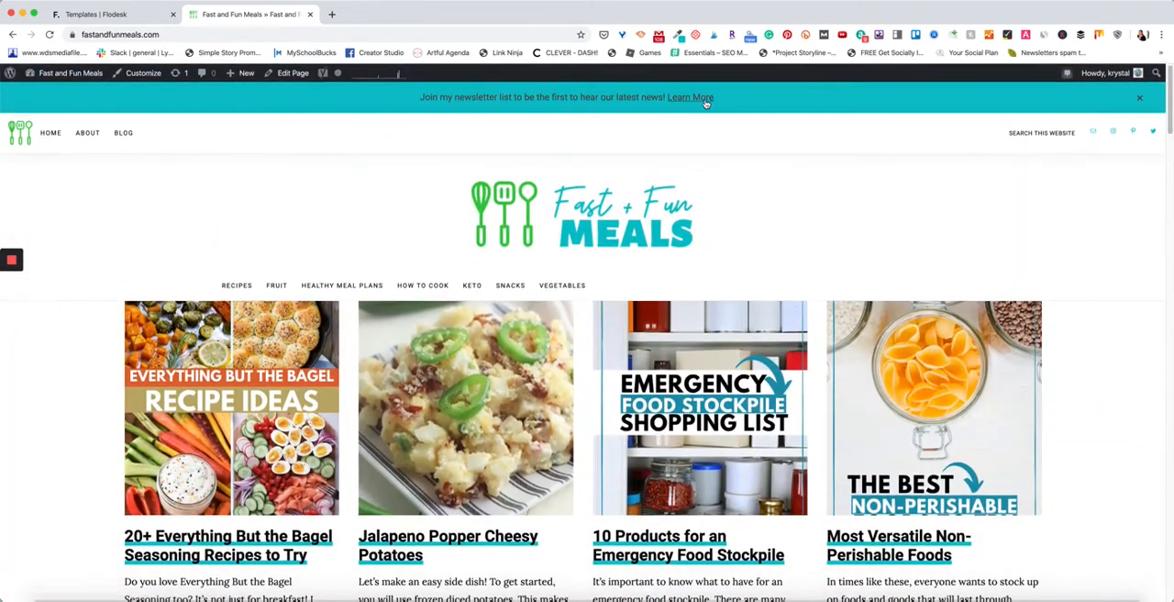
# Open the full-page opt-in form linked from the site's newsletter banner and inspect its name and email fields.
pyautogui.click(705, 101)
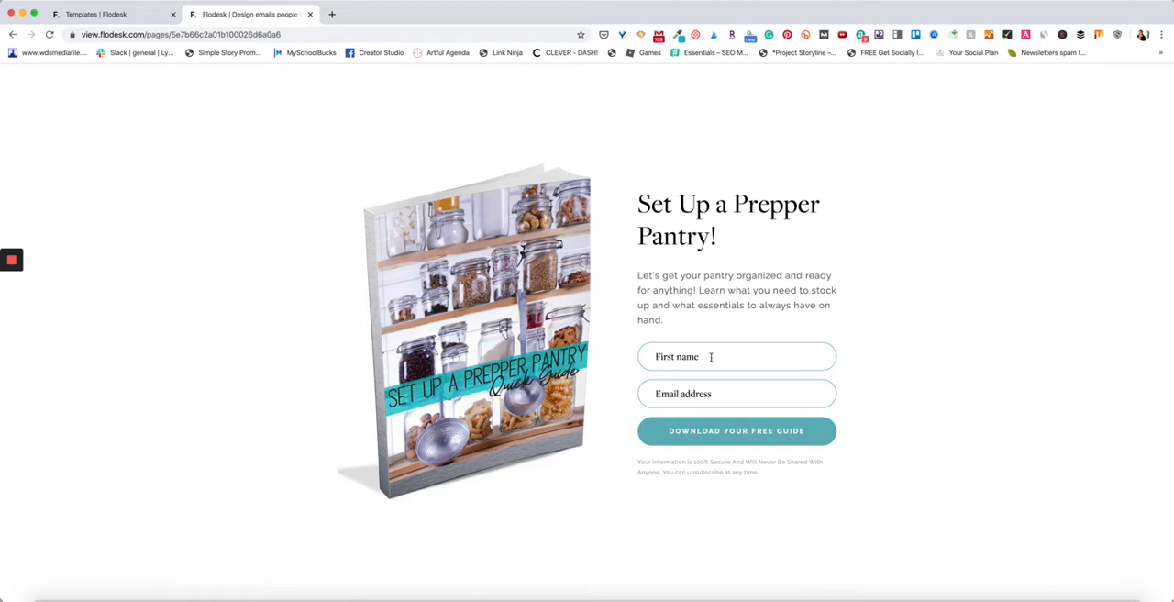
pyautogui.click(710, 358)
pyautogui.click(709, 393)
pyautogui.click(909, 357)
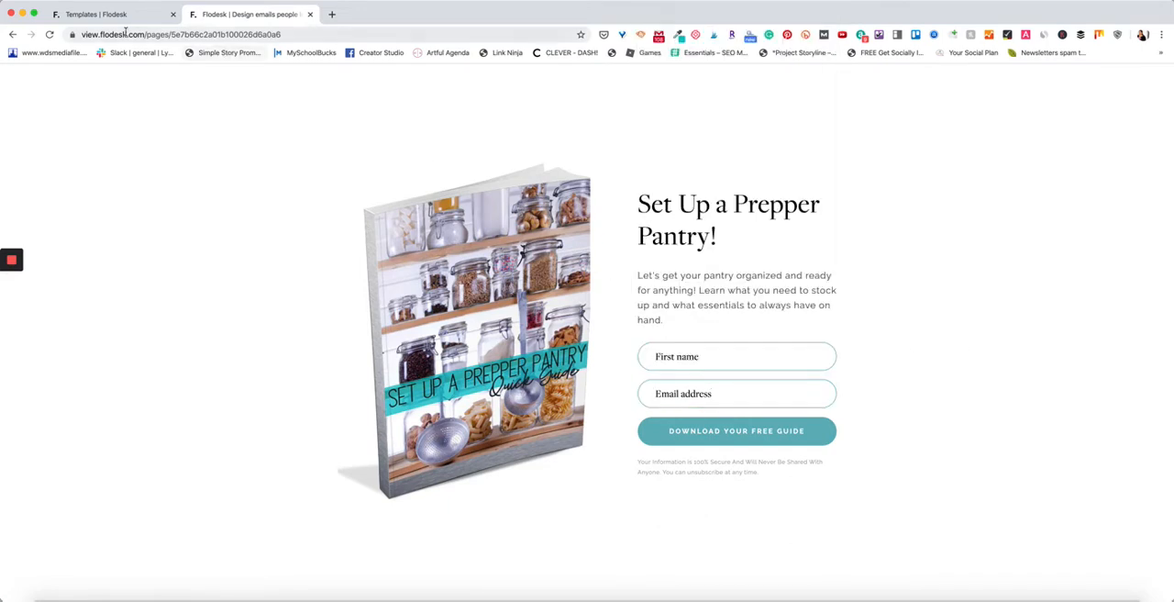
# Back in Flodesk, create a Ribbon banner form assigned to the Testing segment and proceed from its design to the customization stage.
pyautogui.click(132, 16)
pyautogui.scroll(10, 607, 301)
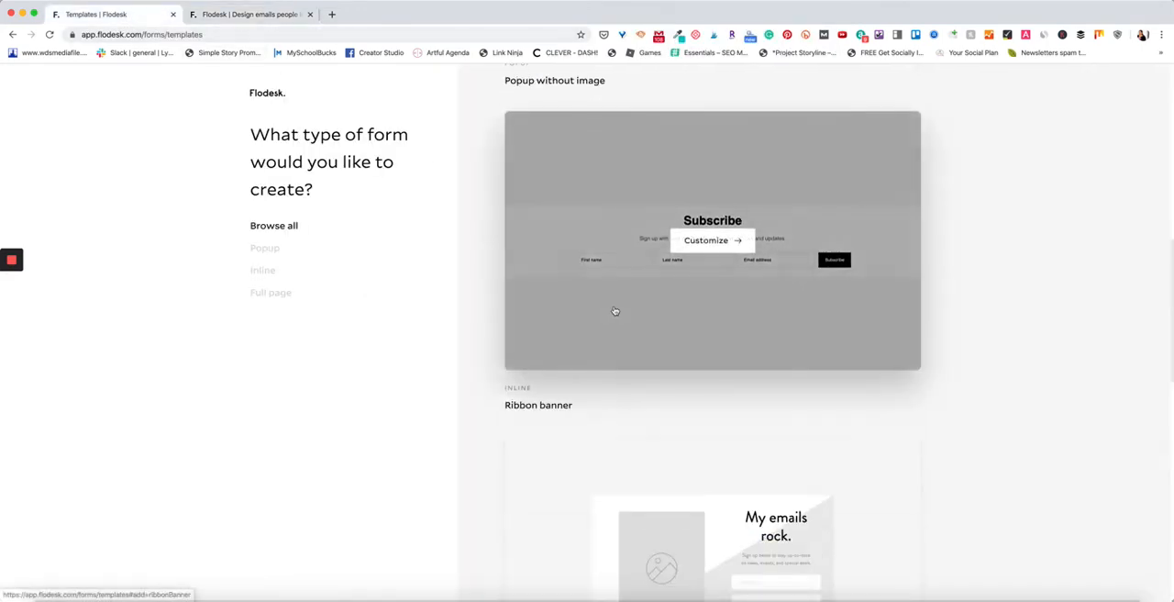
pyautogui.scroll(3, 607, 302)
pyautogui.scroll(-4, 602, 302)
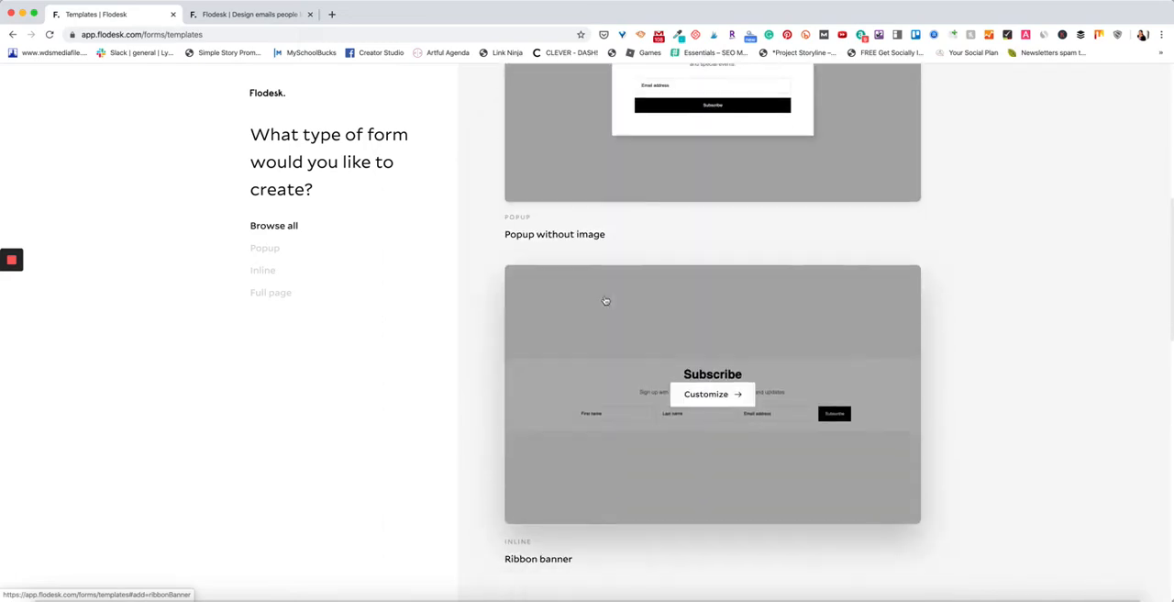
pyautogui.click(675, 404)
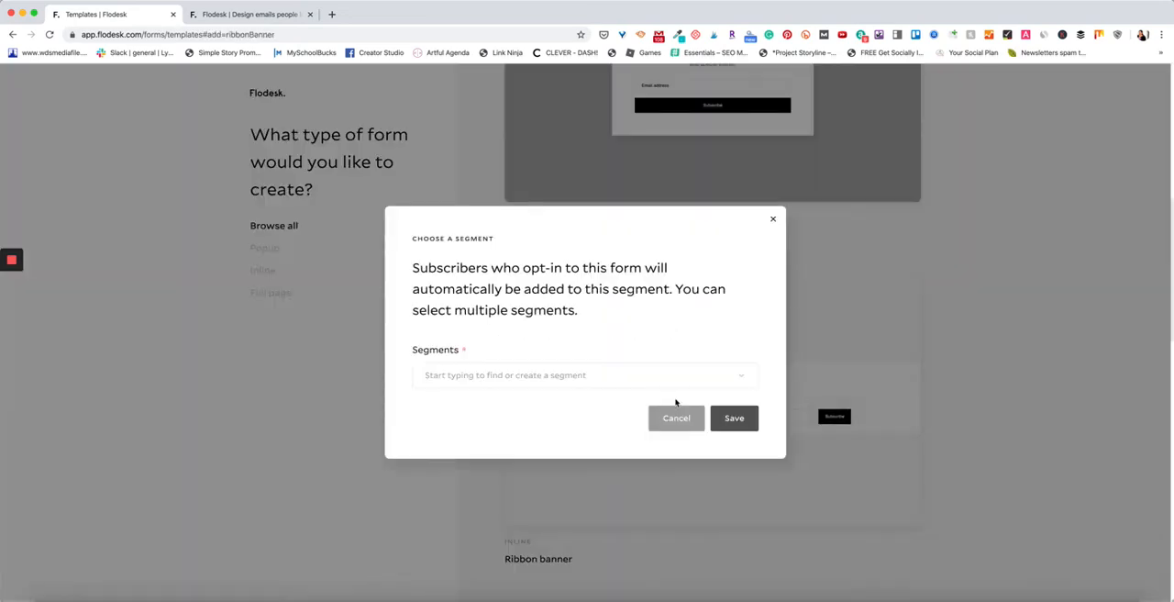
pyautogui.click(571, 377)
pyautogui.click(546, 417)
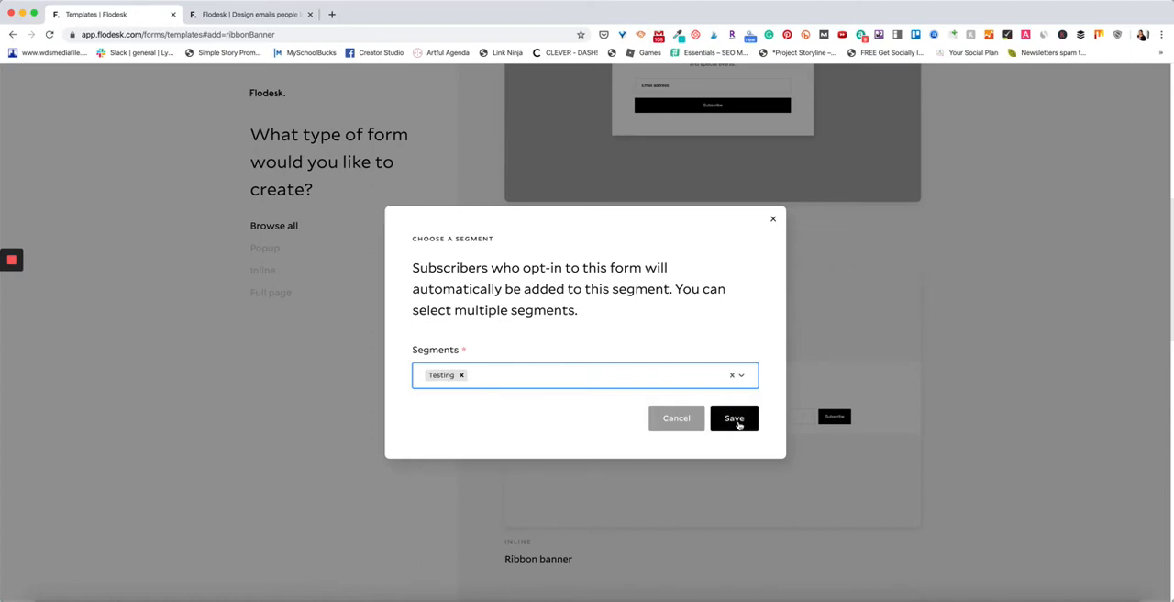
pyautogui.click(738, 418)
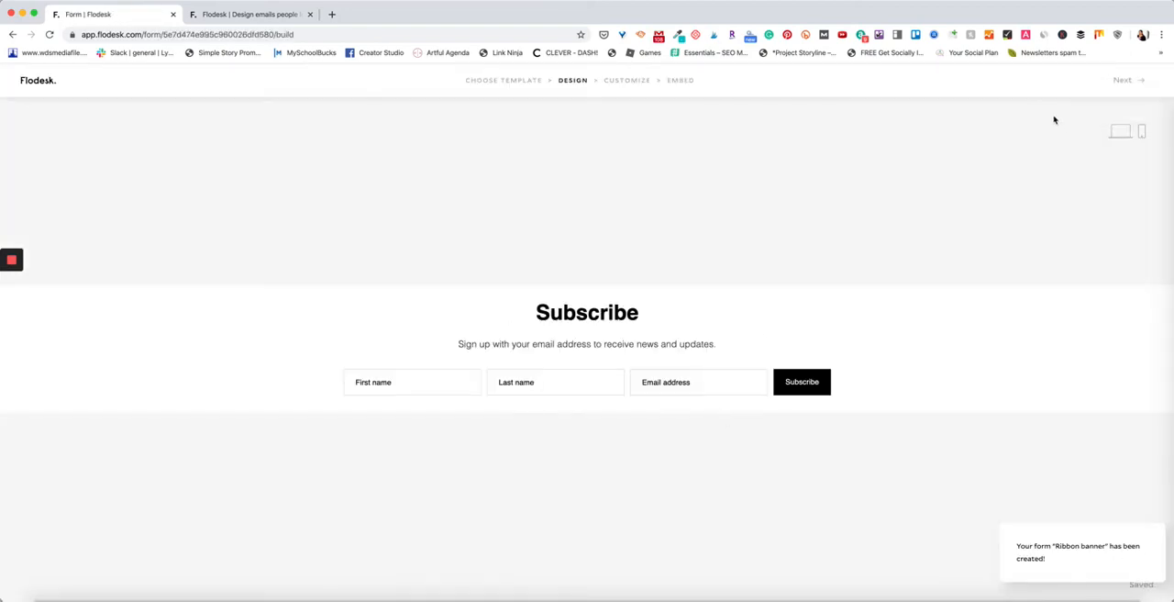
pyautogui.click(1134, 87)
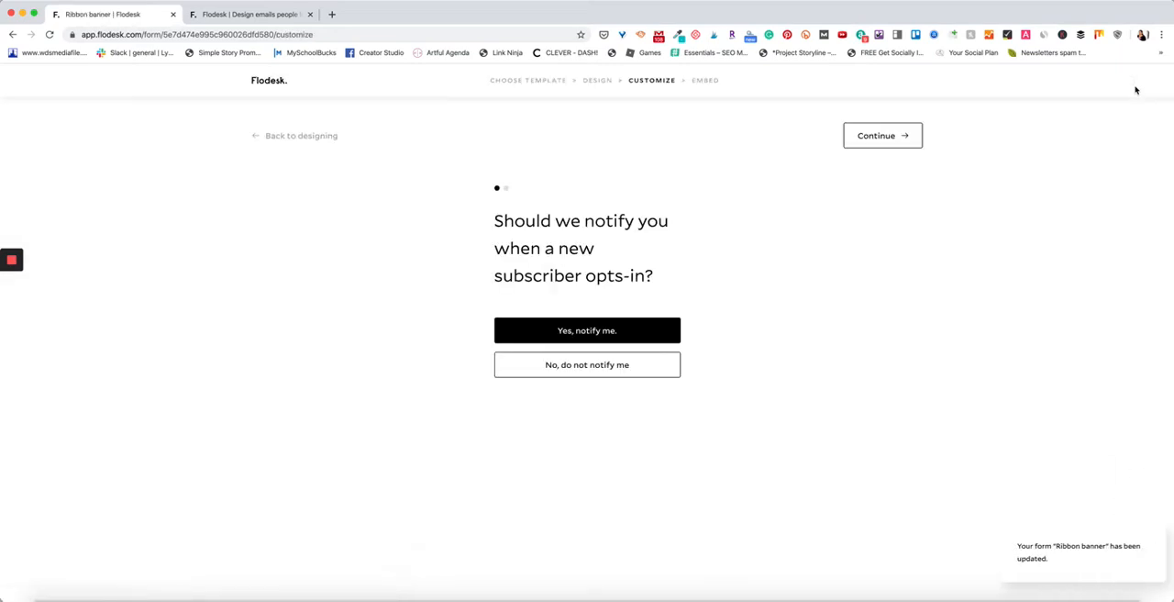
# Turn off new-subscriber notifications, keep the success message after submission, and proceed to the form's embed code.
pyautogui.click(625, 372)
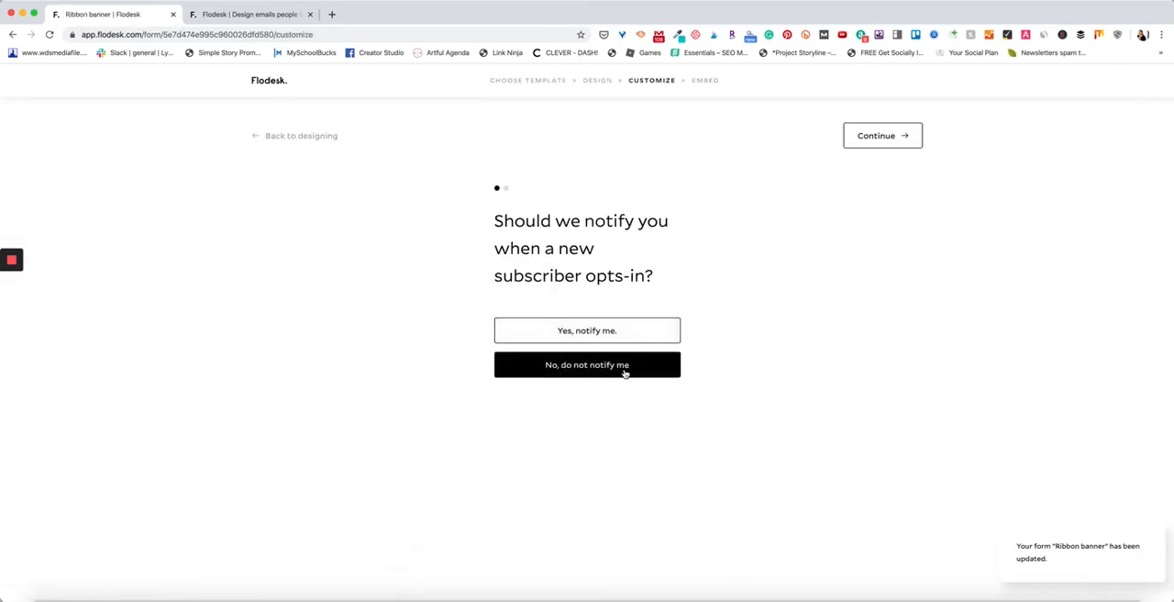
pyautogui.click(866, 136)
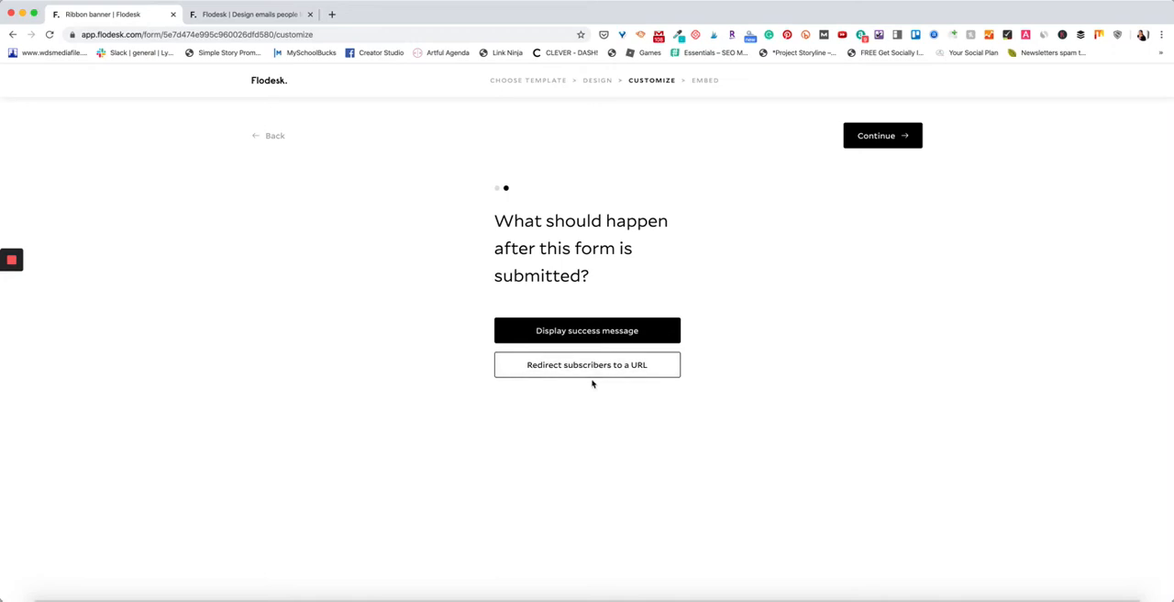
pyautogui.click(894, 144)
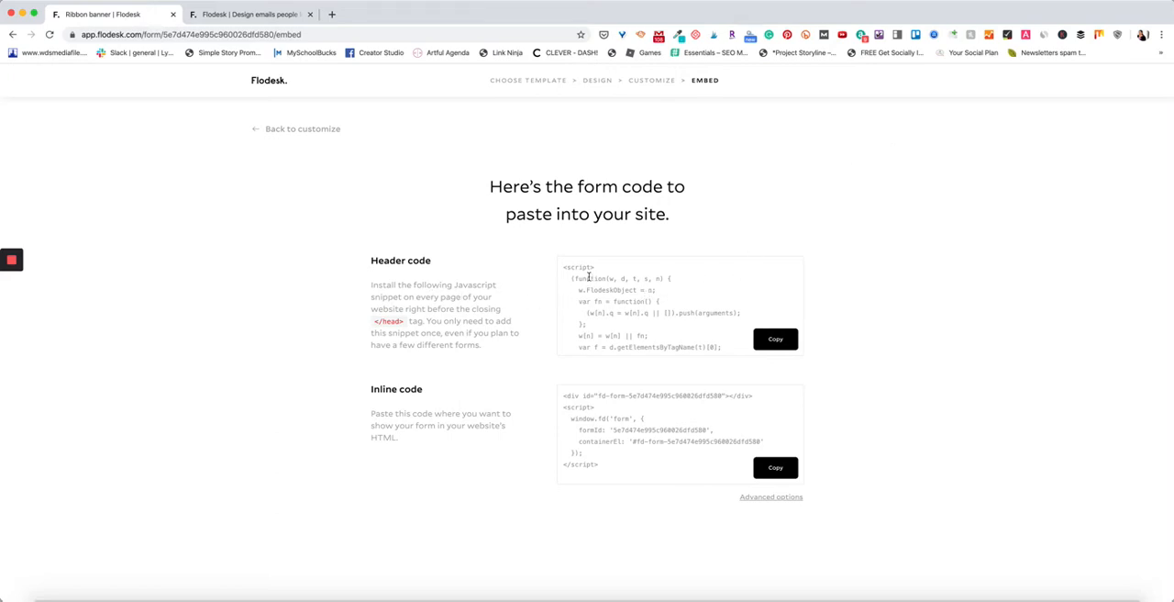
# Read the header code instructions about placing the script before the closing head tag once per site.
pyautogui.moveTo(373, 320); pyautogui.dragTo(414, 322)
pyautogui.click(426, 328)
pyautogui.moveTo(482, 345); pyautogui.dragTo(441, 347)
pyautogui.click(431, 344)
# In a new browser tab, log in to the fastandfunmeals.com WordPress dashboard and open Genesis Simple Hooks.
pyautogui.click(331, 13)
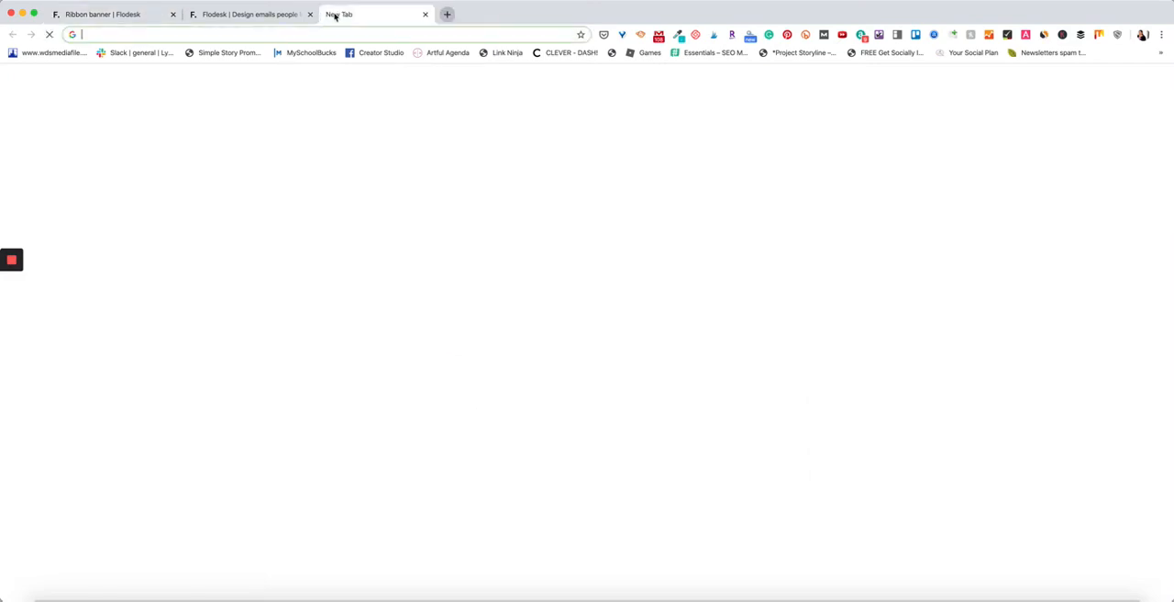
pyautogui.write('fast')
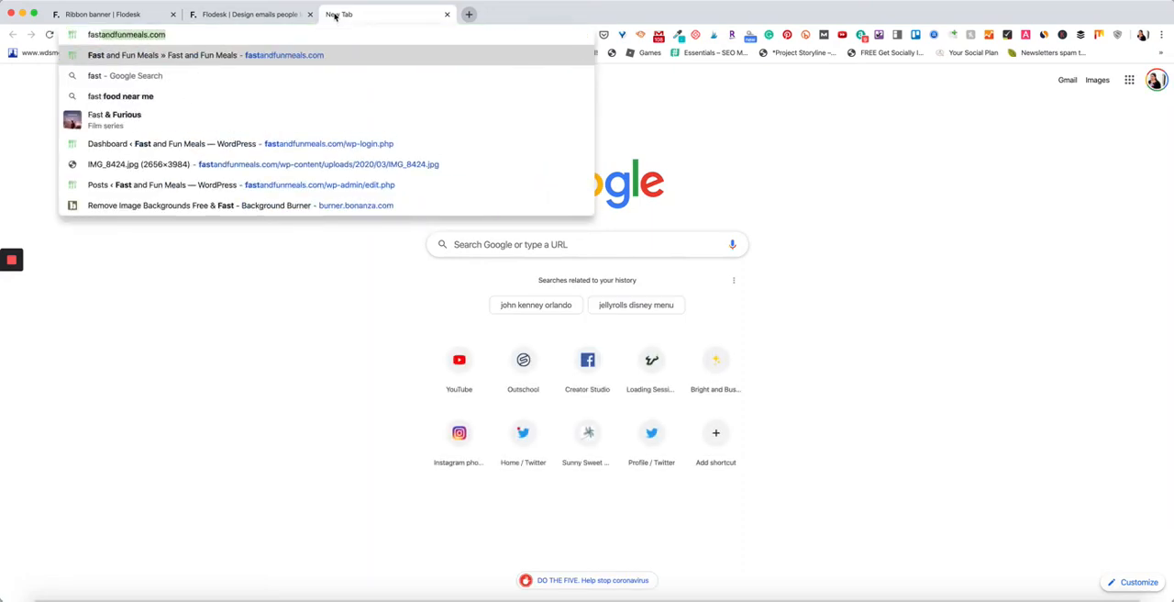
pyautogui.click(378, 143)
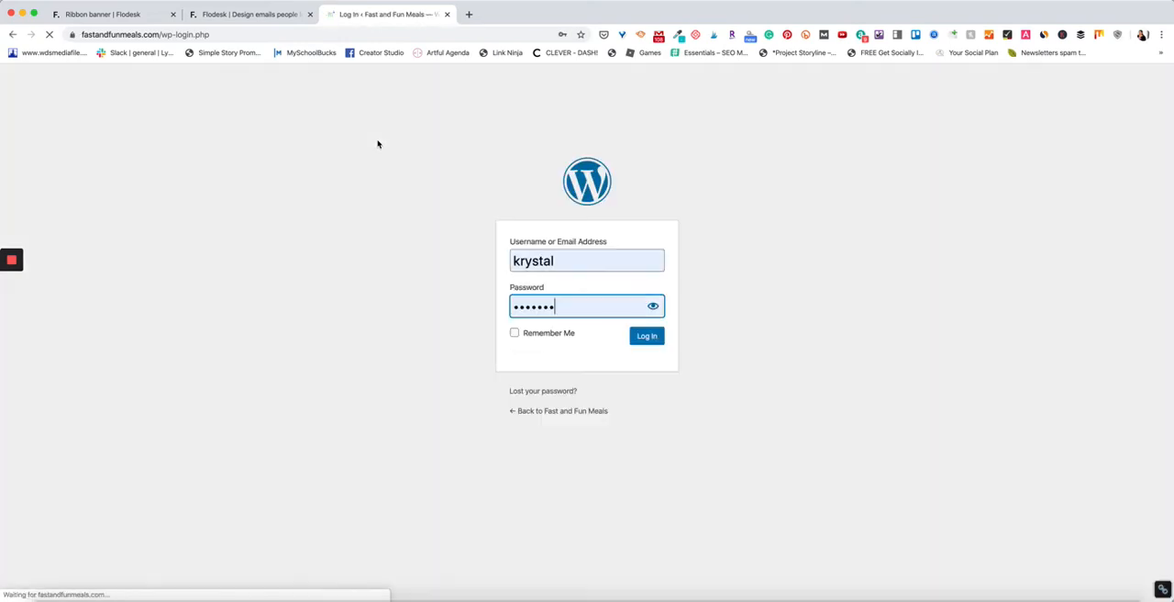
pyautogui.click(647, 337)
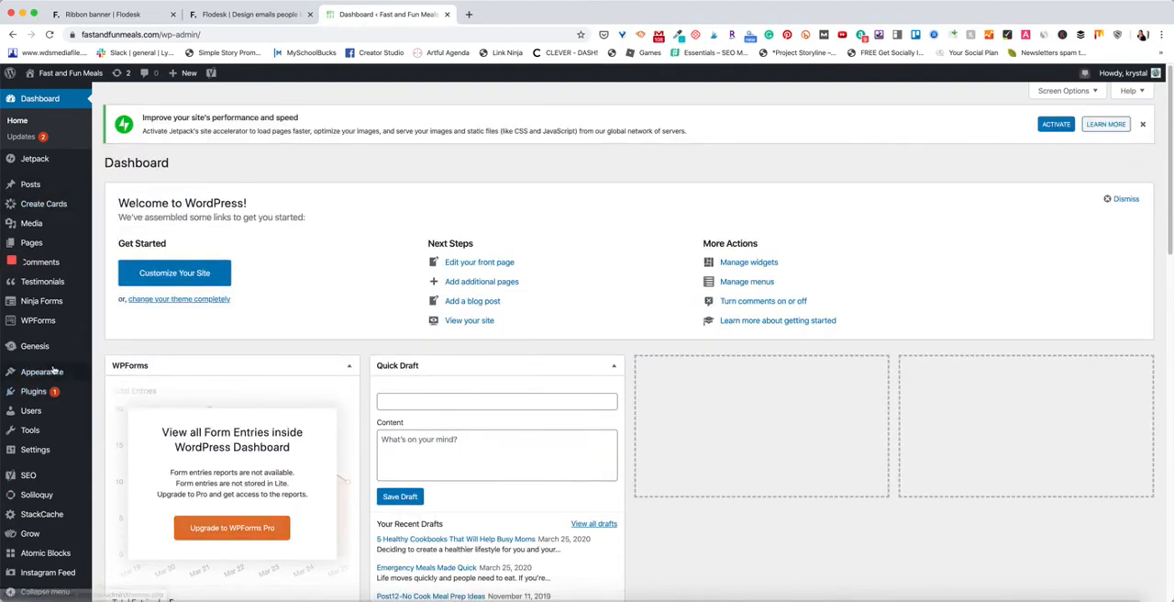
pyautogui.moveTo(44, 353)
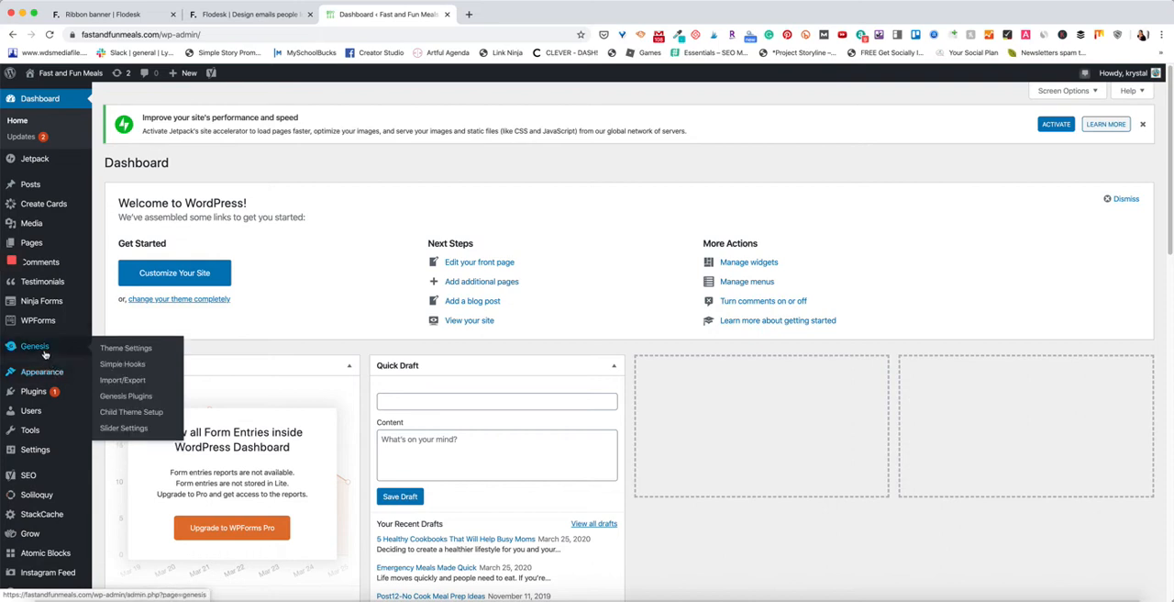
pyautogui.click(143, 370)
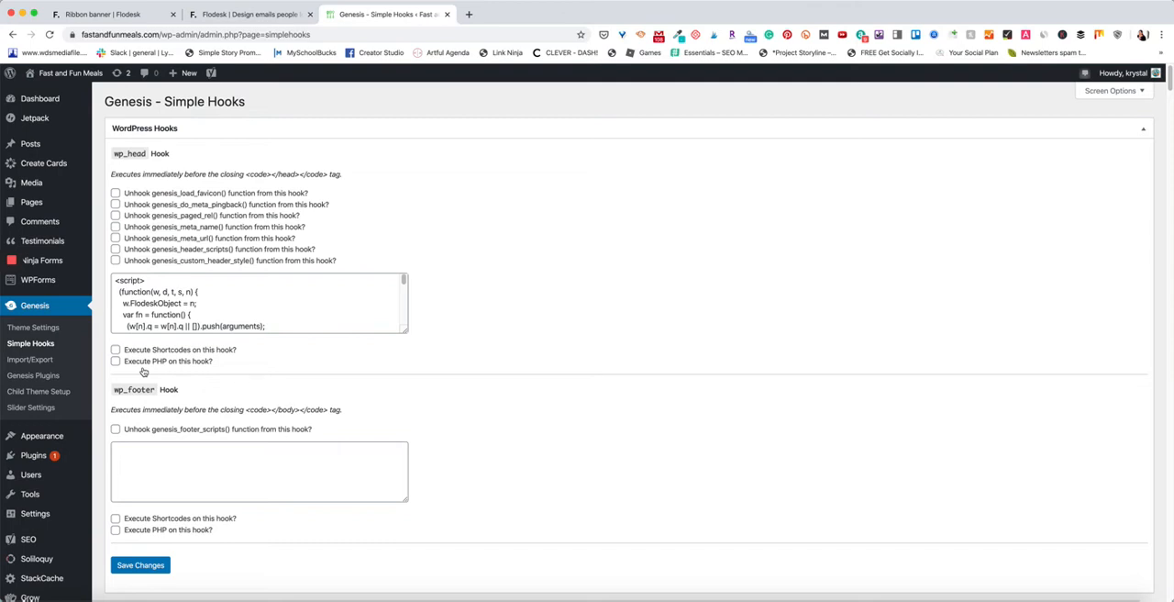
# Compare Flodesk's header code instructions with the wp_head hook description and enlarge the hook's code box to examine its script.
pyautogui.click(137, 15)
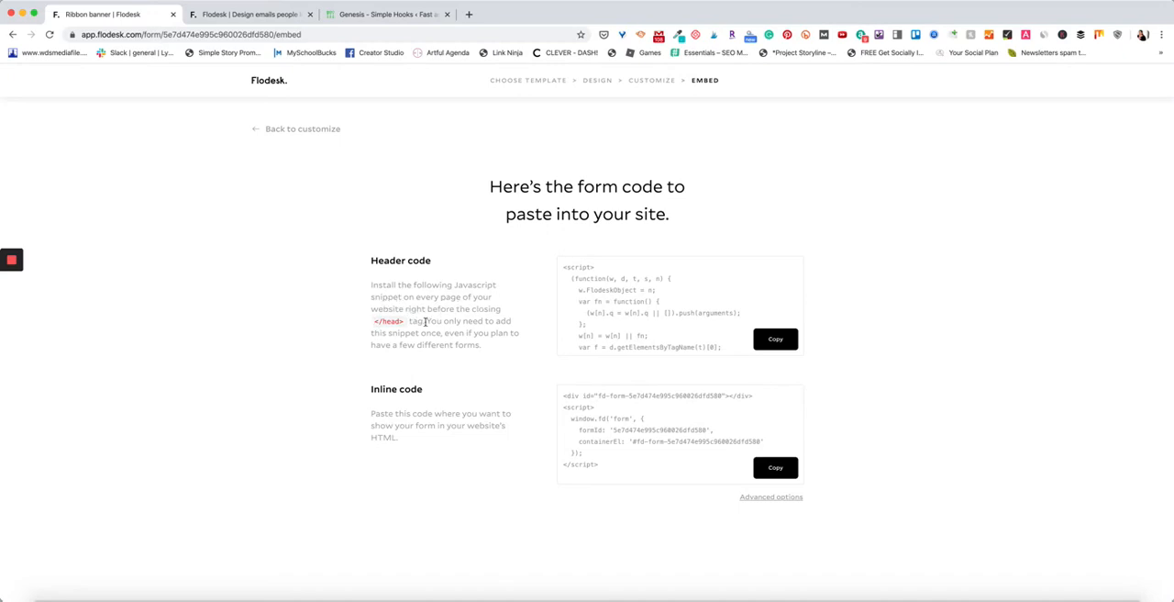
pyautogui.click(397, 15)
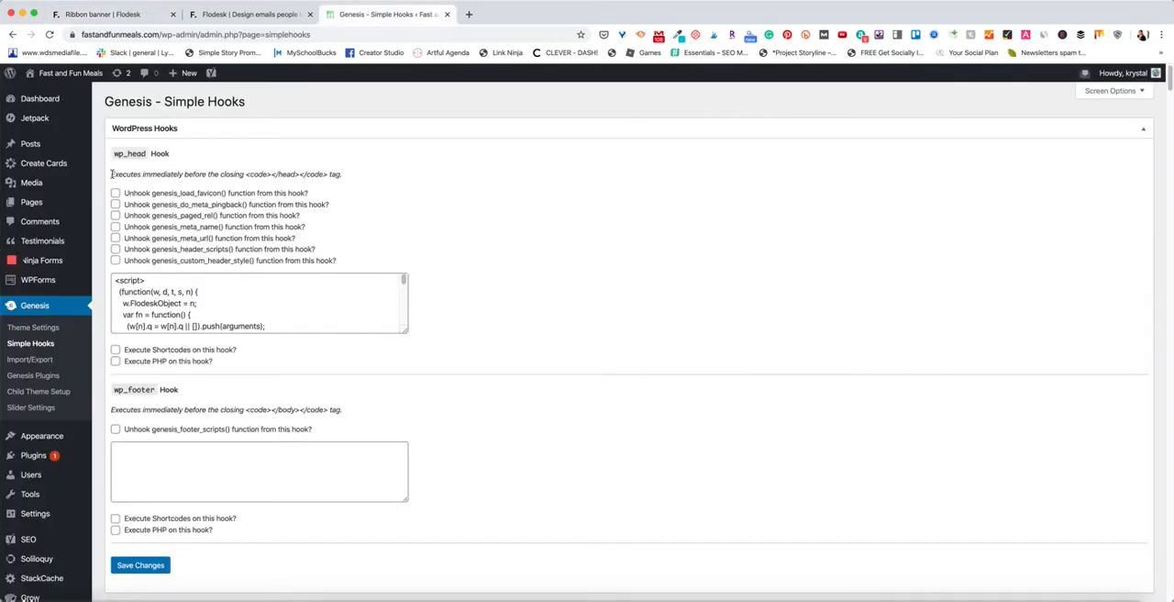
pyautogui.moveTo(111, 174); pyautogui.dragTo(346, 175)
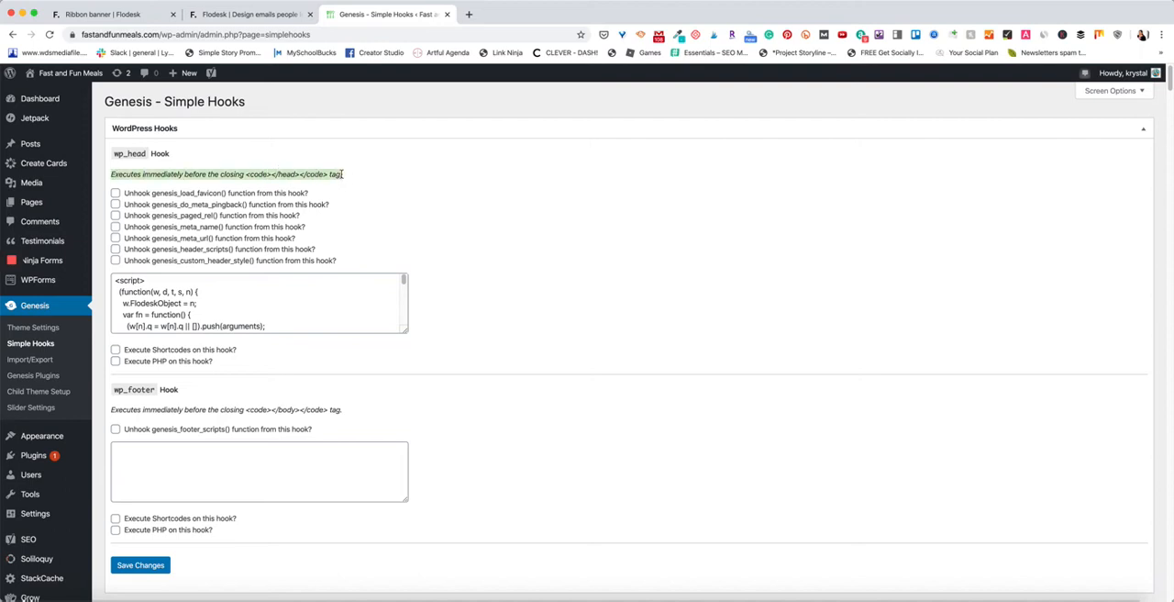
pyautogui.moveTo(404, 329); pyautogui.dragTo(404, 510)
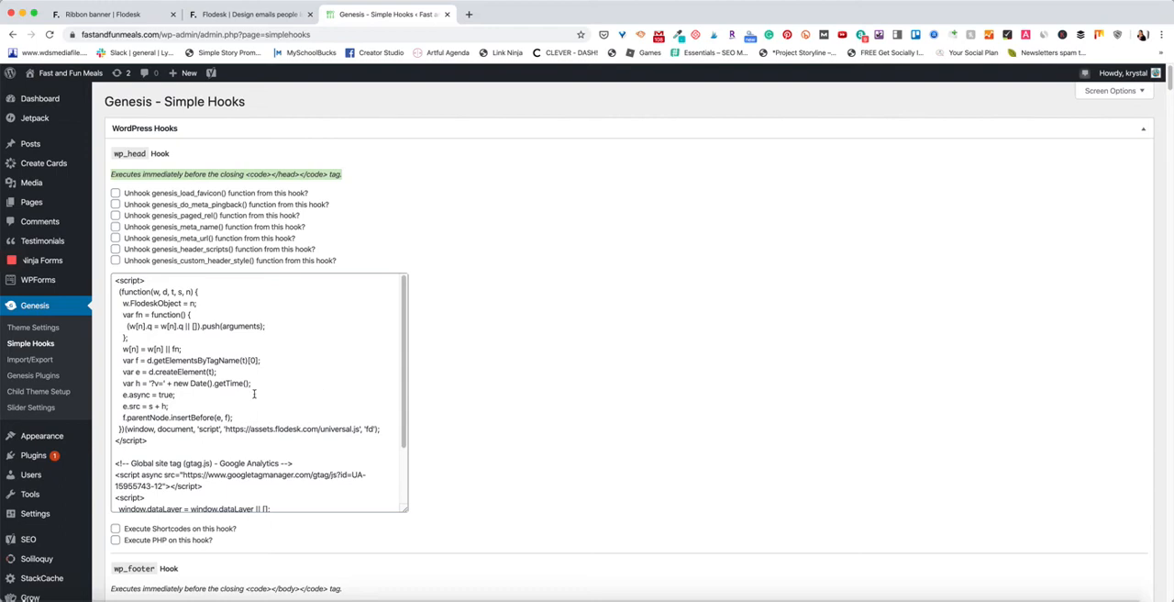
# Back on Flodesk's embed page, examine the inline code and the instructions for placing it in the website's HTML.
pyautogui.click(273, 16)
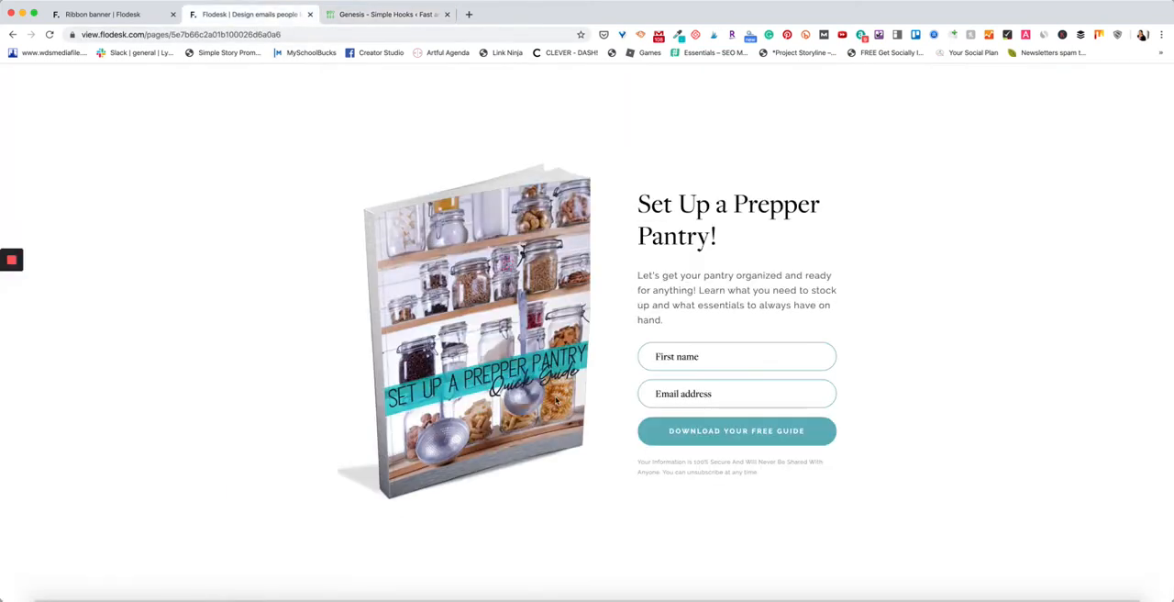
pyautogui.click(107, 16)
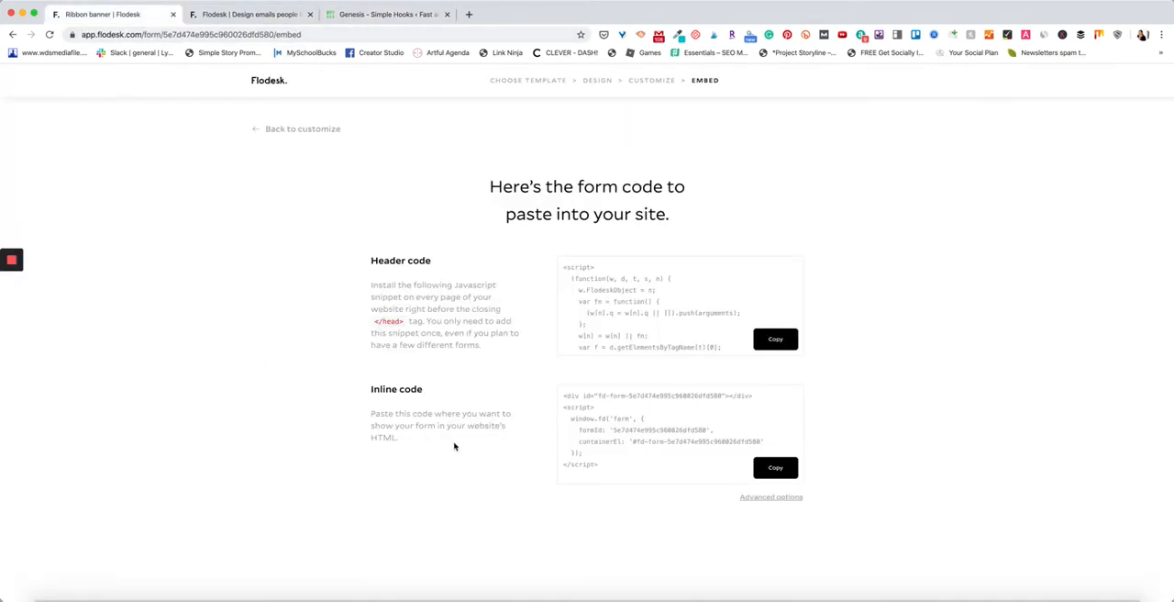
pyautogui.moveTo(373, 413); pyautogui.dragTo(426, 439)
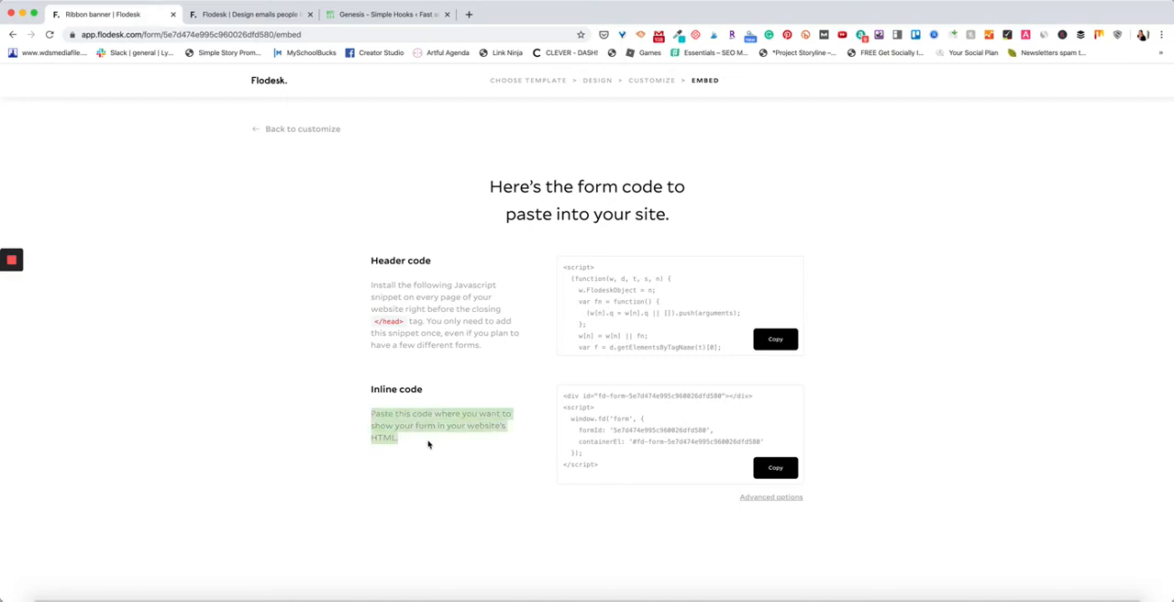
pyautogui.click(677, 434)
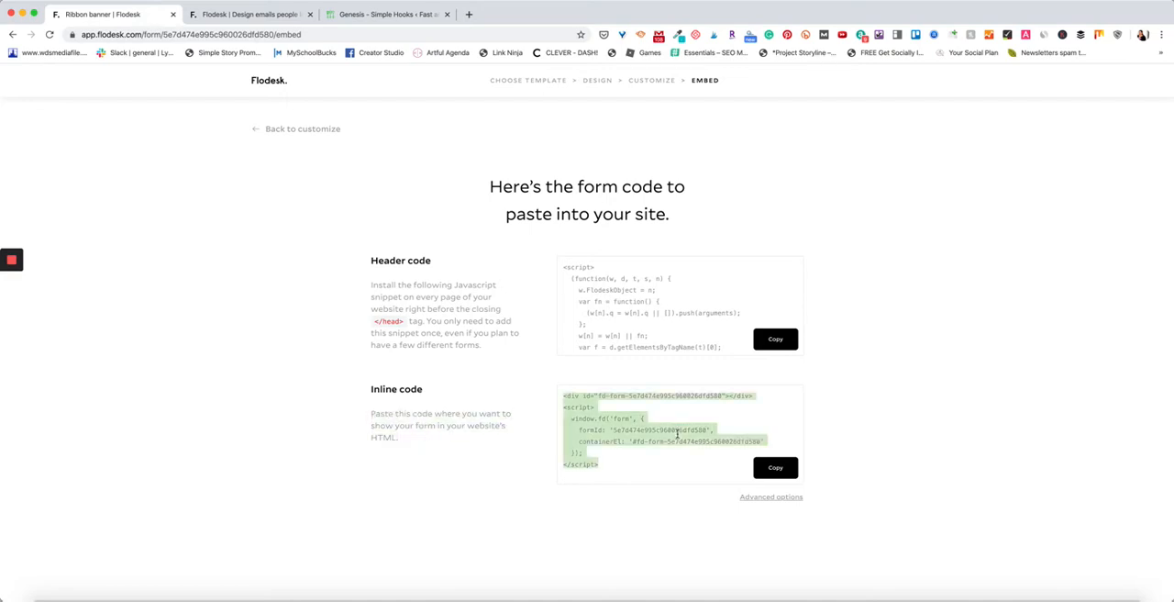
pyautogui.moveTo(642, 463); pyautogui.dragTo(559, 394)
# Leave the Ribbon banner form's setup and open the list of workflows.
pyautogui.click(338, 130)
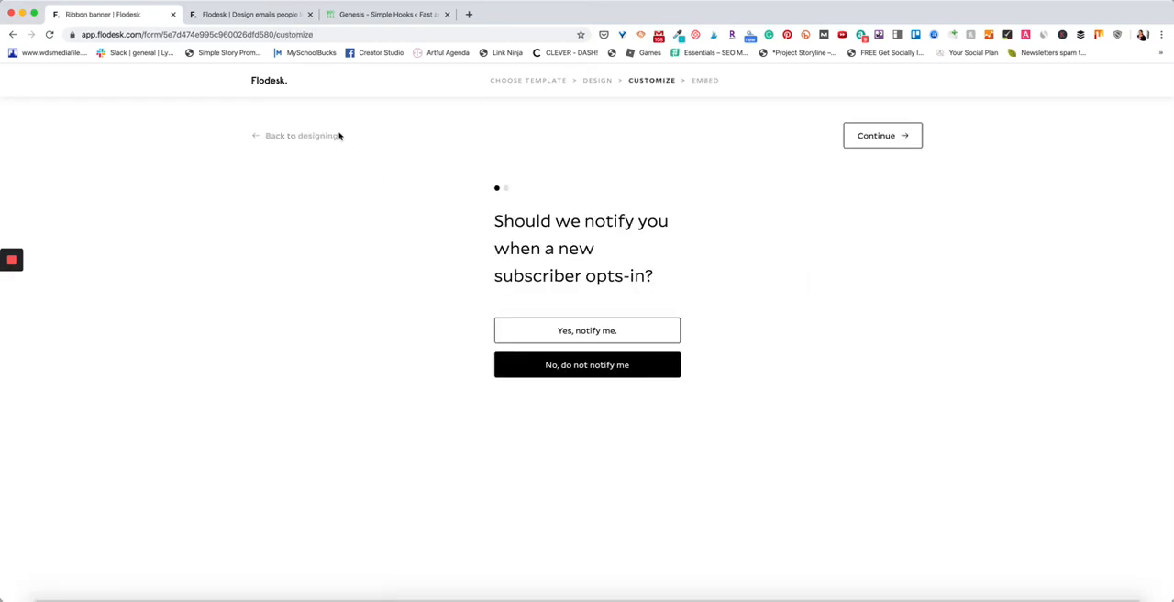
pyautogui.click(335, 137)
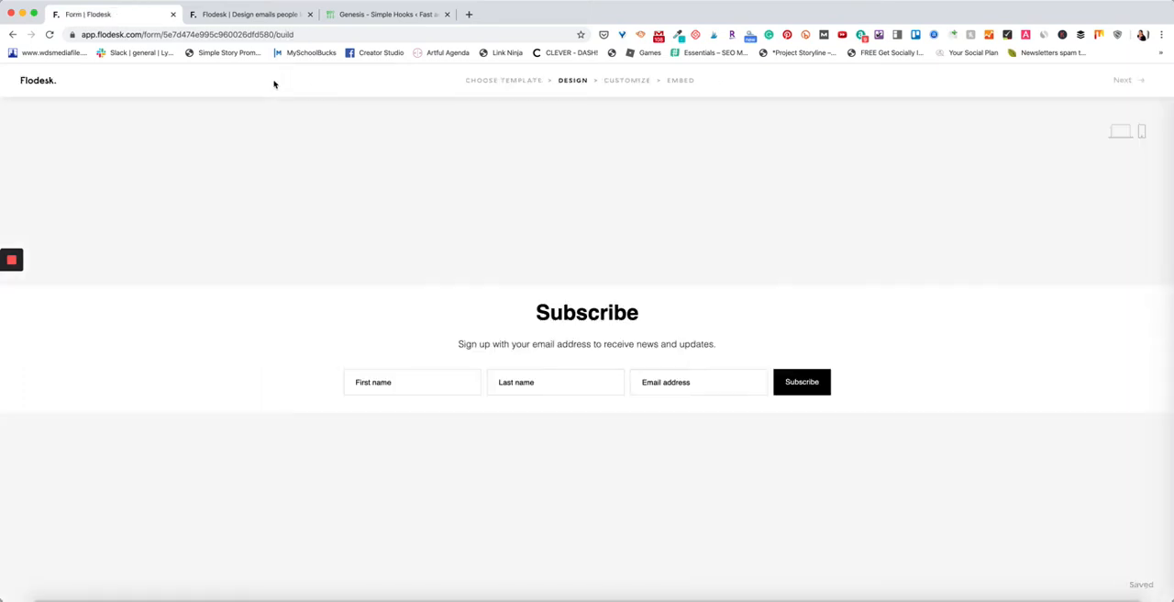
pyautogui.click(43, 88)
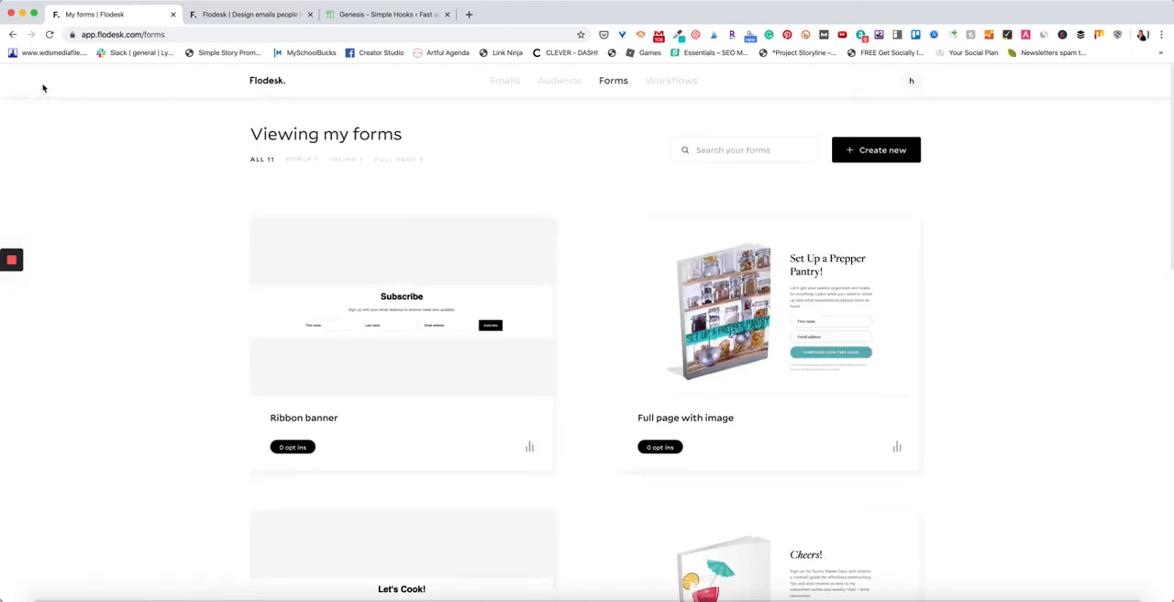
pyautogui.click(694, 90)
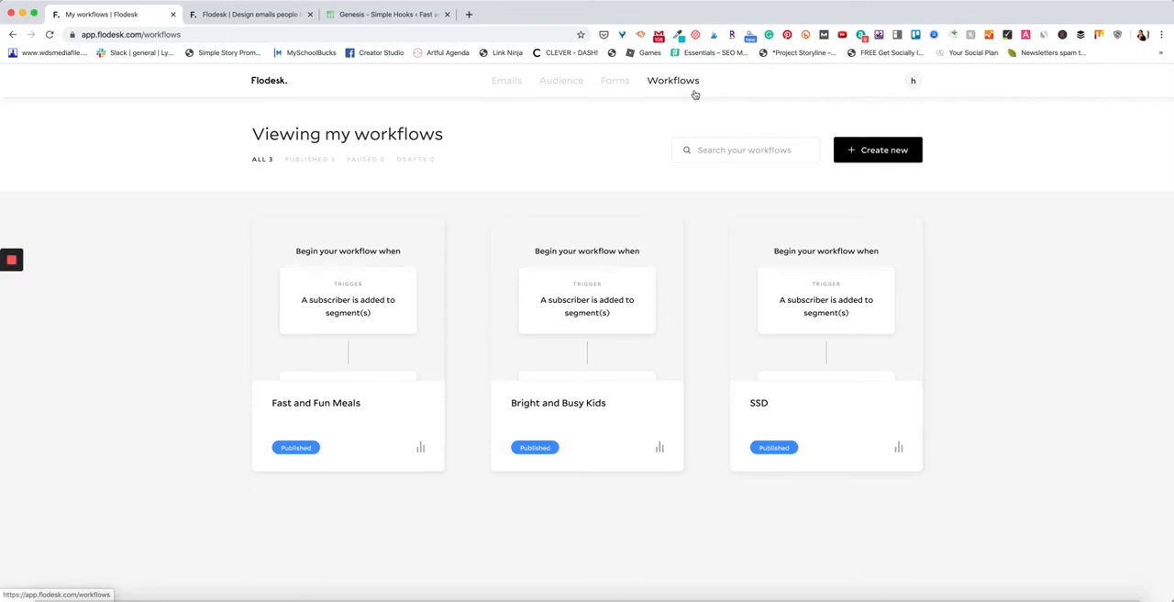
# Create a new workflow from scratch named Test.
pyautogui.click(880, 150)
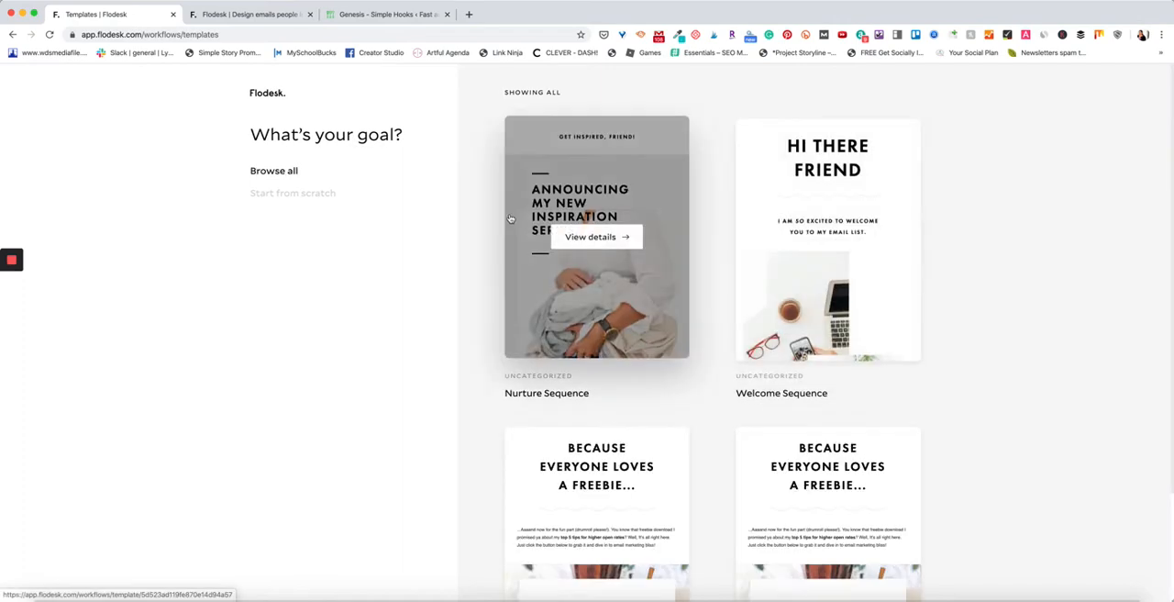
pyautogui.click(325, 194)
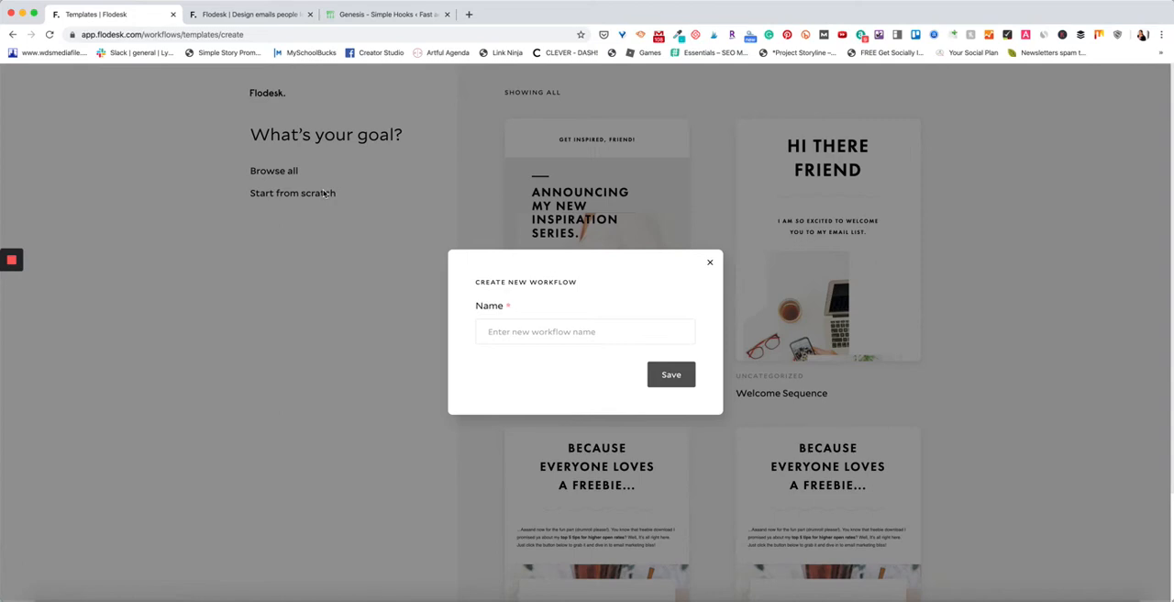
pyautogui.click(535, 333)
pyautogui.write('Tes')
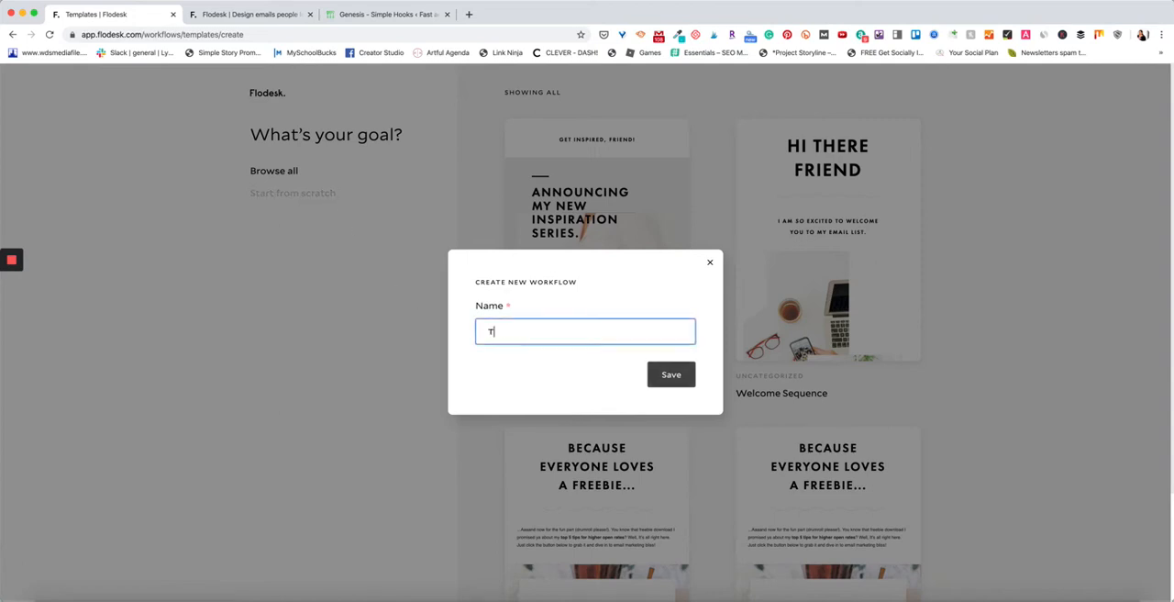
pyautogui.write('t')
pyautogui.click(661, 385)
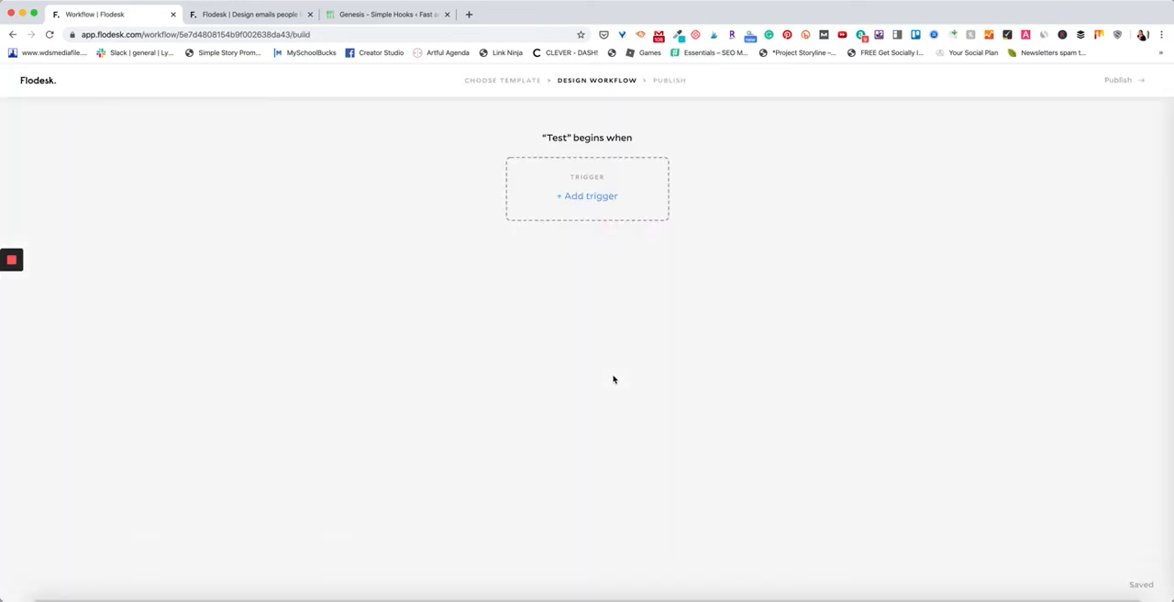
# Set the workflow's trigger to a subscriber being added to the Testing segment.
pyautogui.click(610, 202)
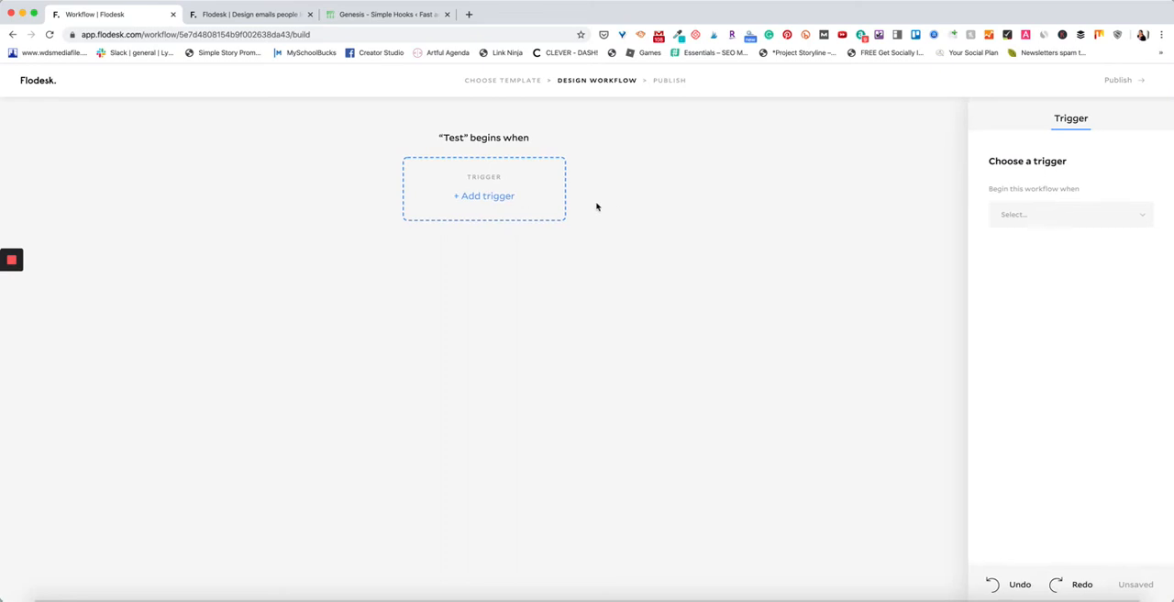
pyautogui.click(1134, 212)
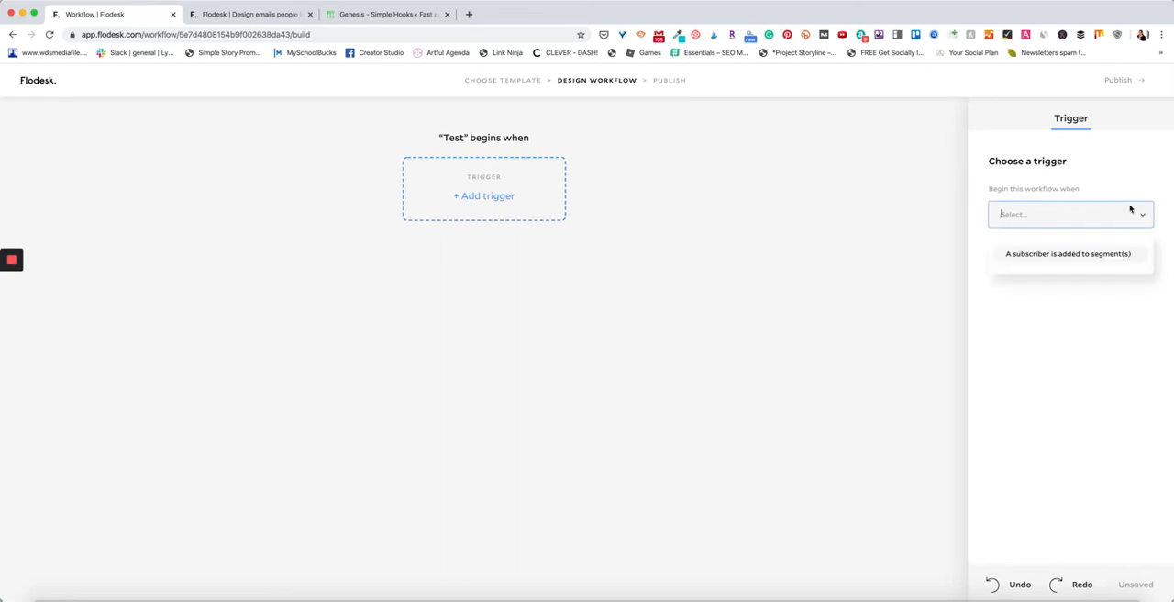
pyautogui.click(1103, 261)
pyautogui.click(1095, 271)
pyautogui.click(1072, 309)
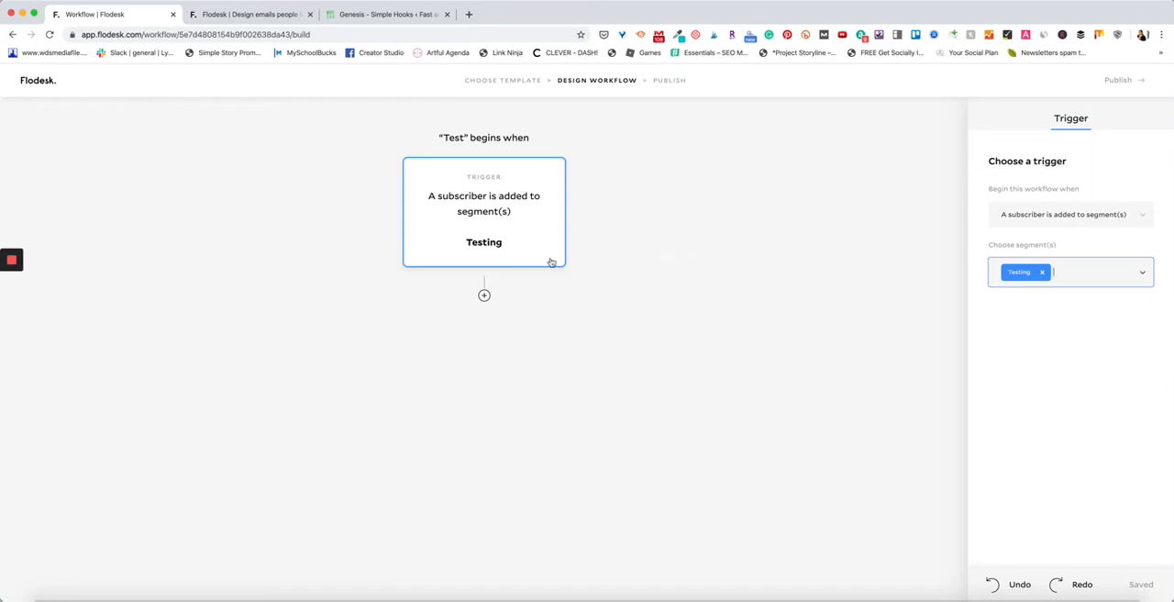
# Add a send-email step after the Testing trigger and start creating a new email for it.
pyautogui.click(487, 301)
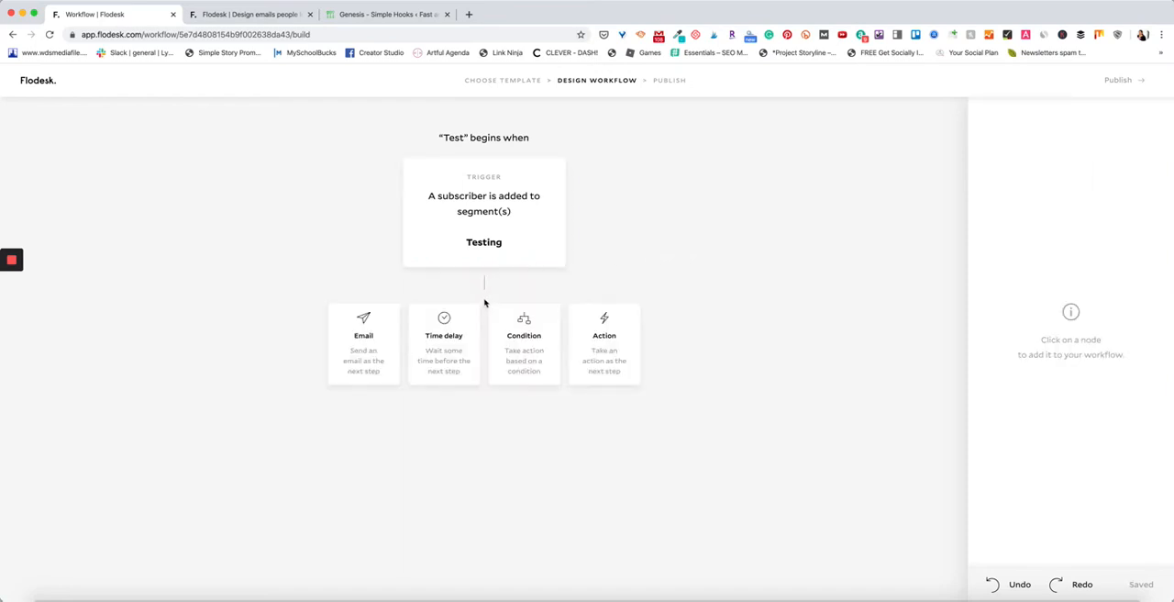
pyautogui.click(382, 358)
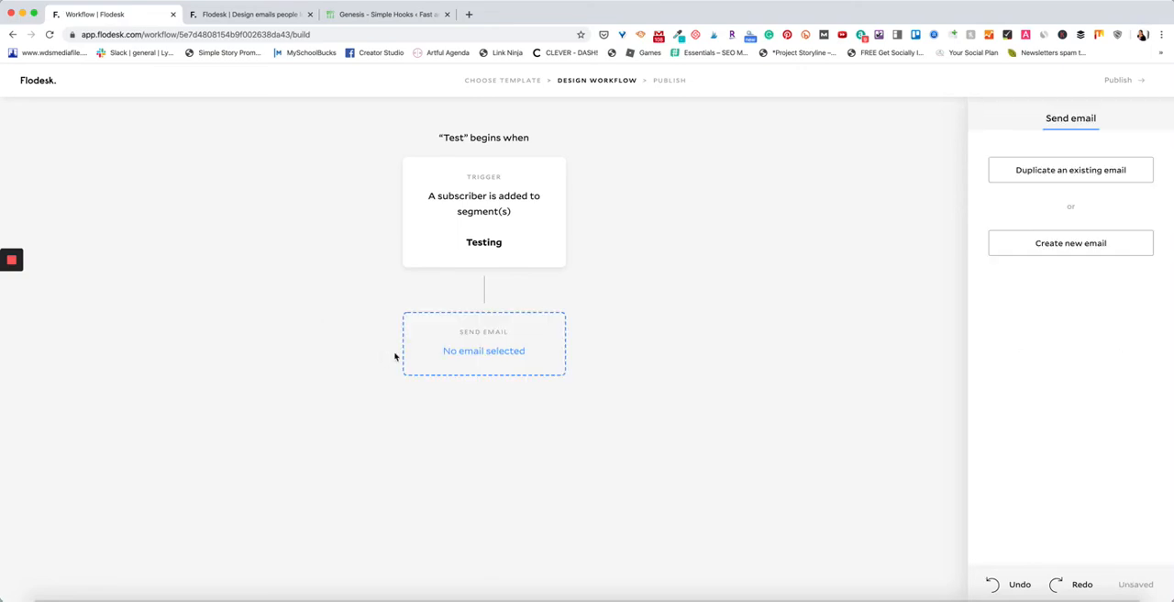
pyautogui.click(1094, 256)
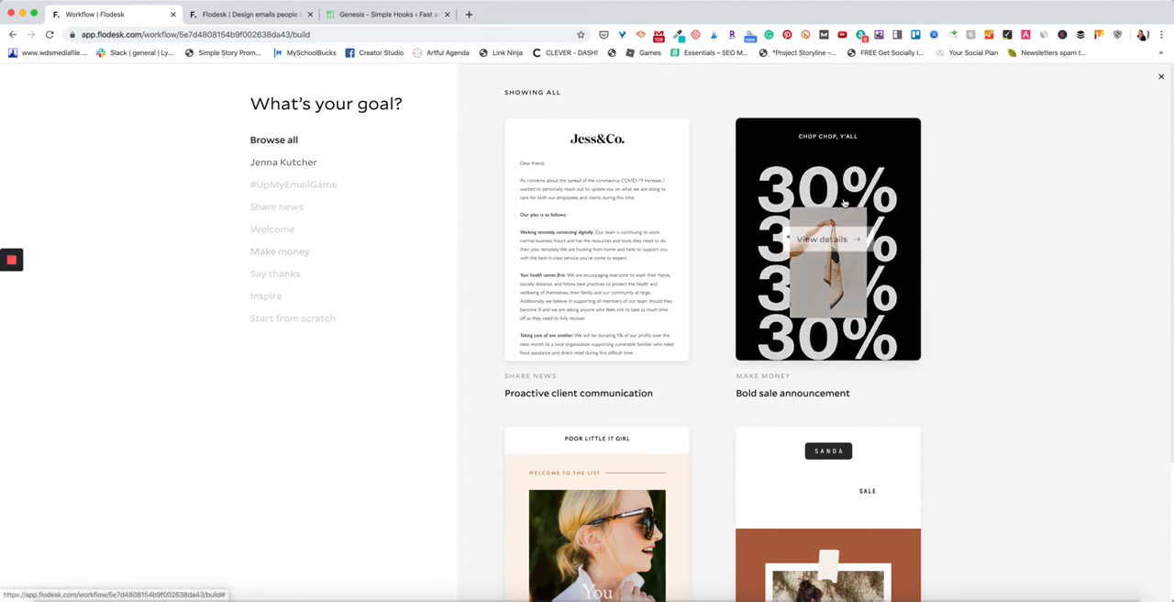
# Browse through all the email templates to find a suitable design for the new email.
pyautogui.scroll(-2, 761, 280)
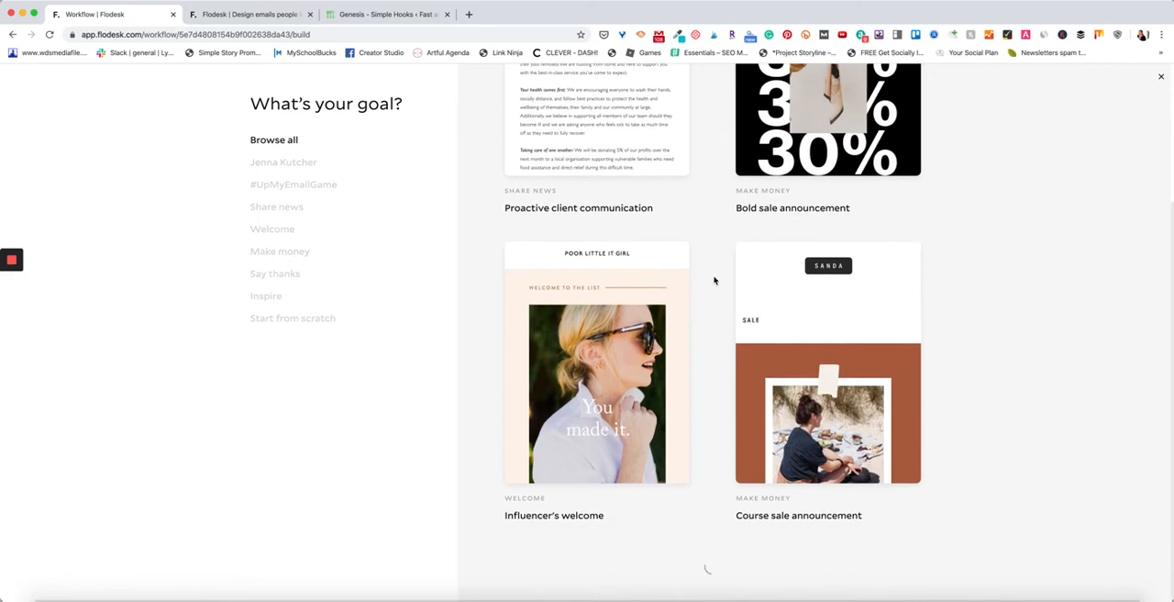
pyautogui.scroll(-2, 715, 280)
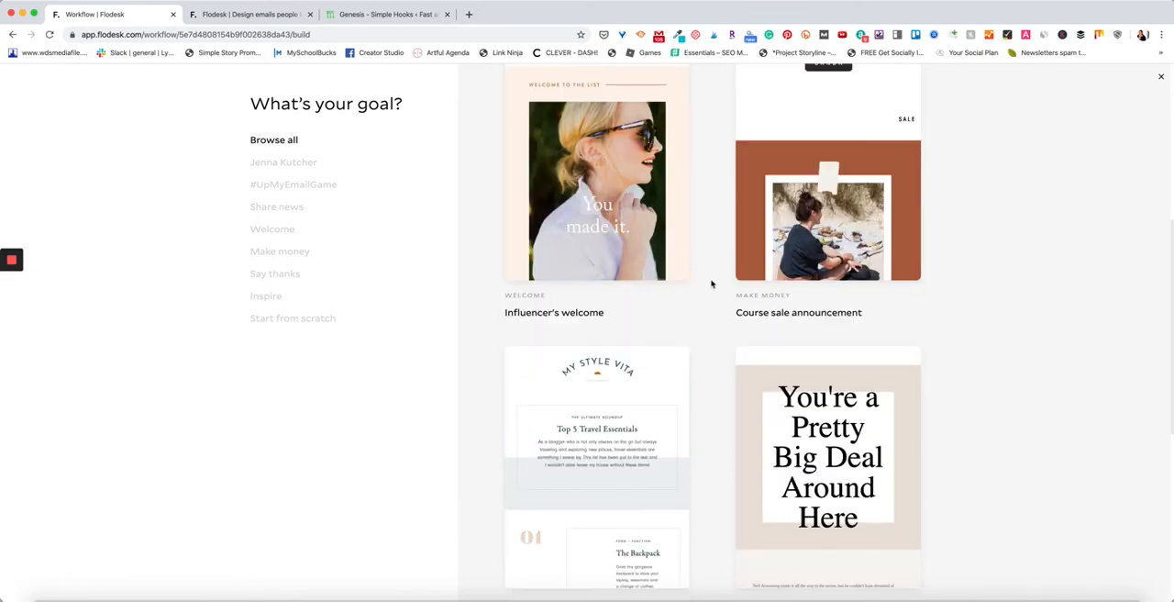
pyautogui.scroll(-2, 649, 261)
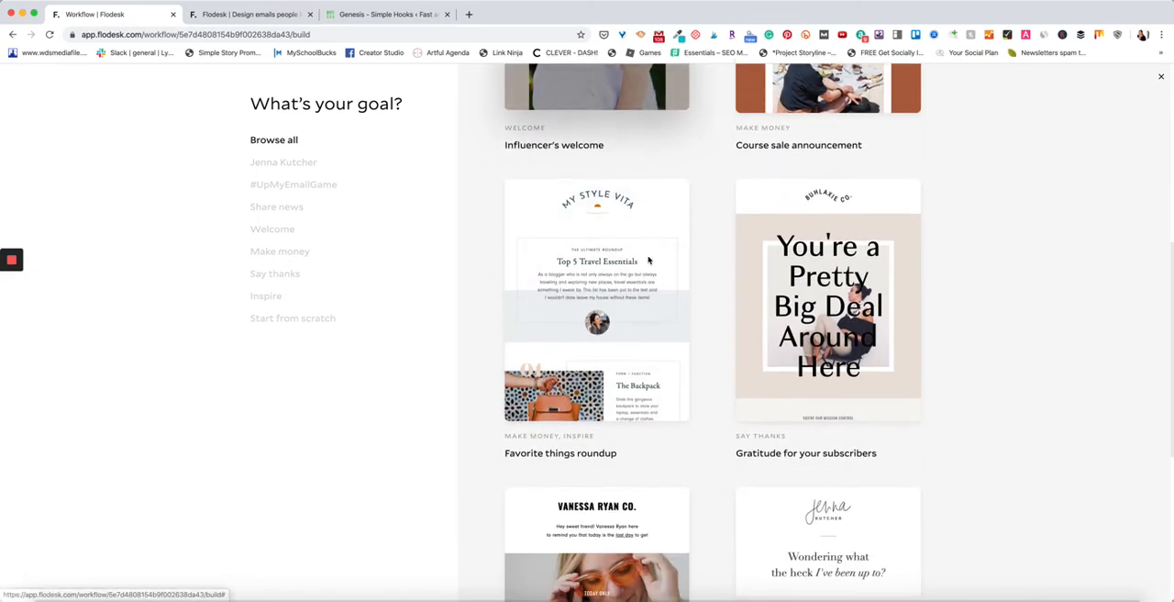
pyautogui.scroll(-2, 893, 284)
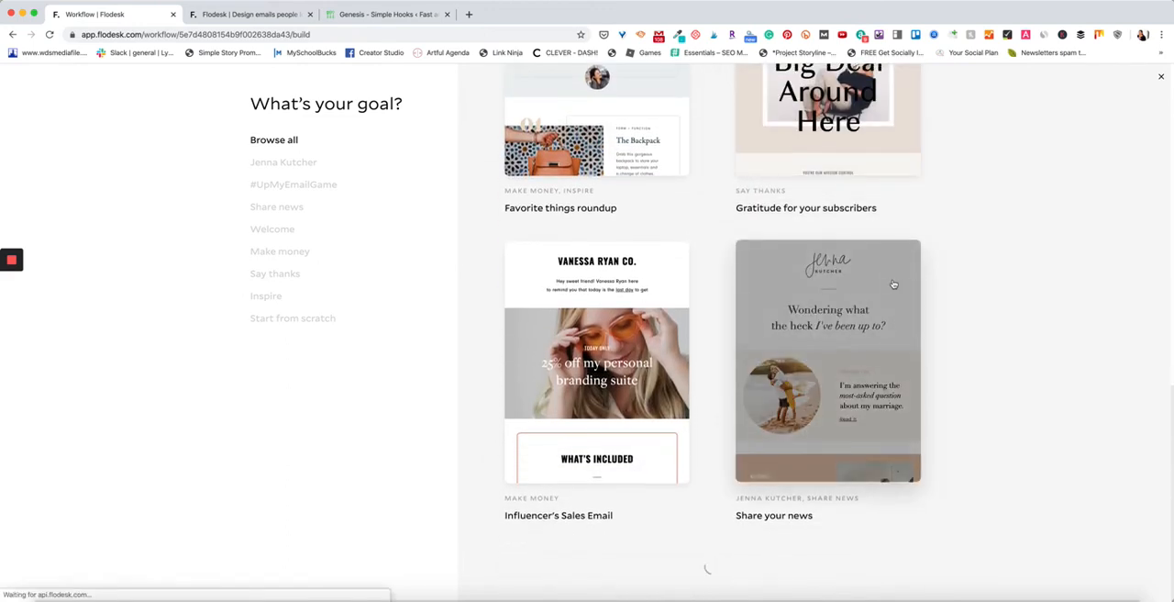
pyautogui.scroll(-2, 699, 290)
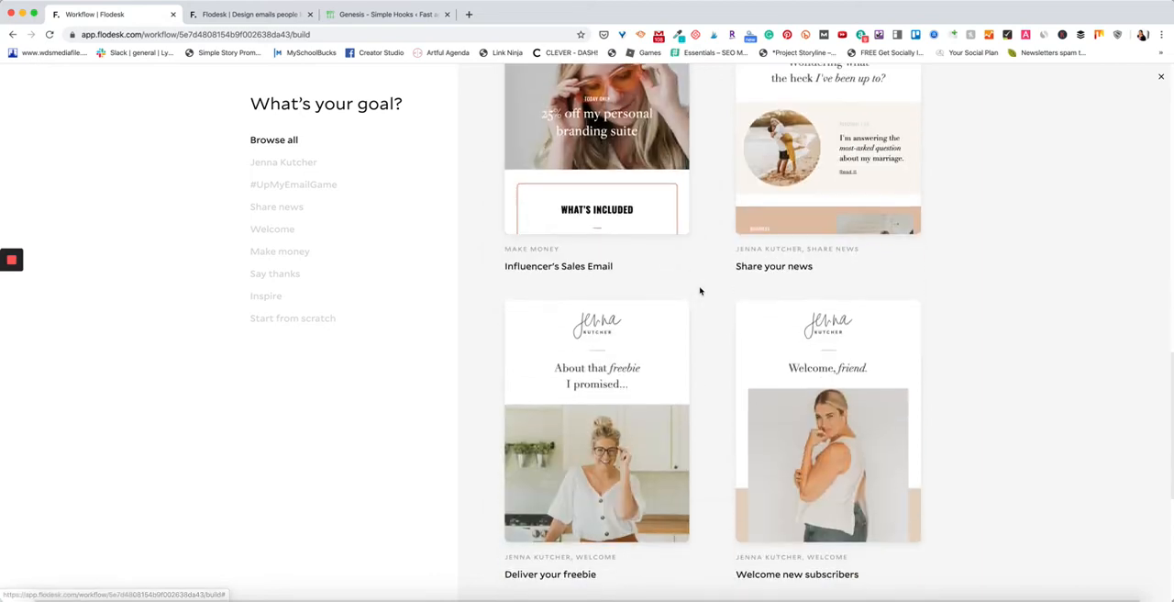
pyautogui.scroll(-1, 704, 291)
pyautogui.scroll(-2, 706, 291)
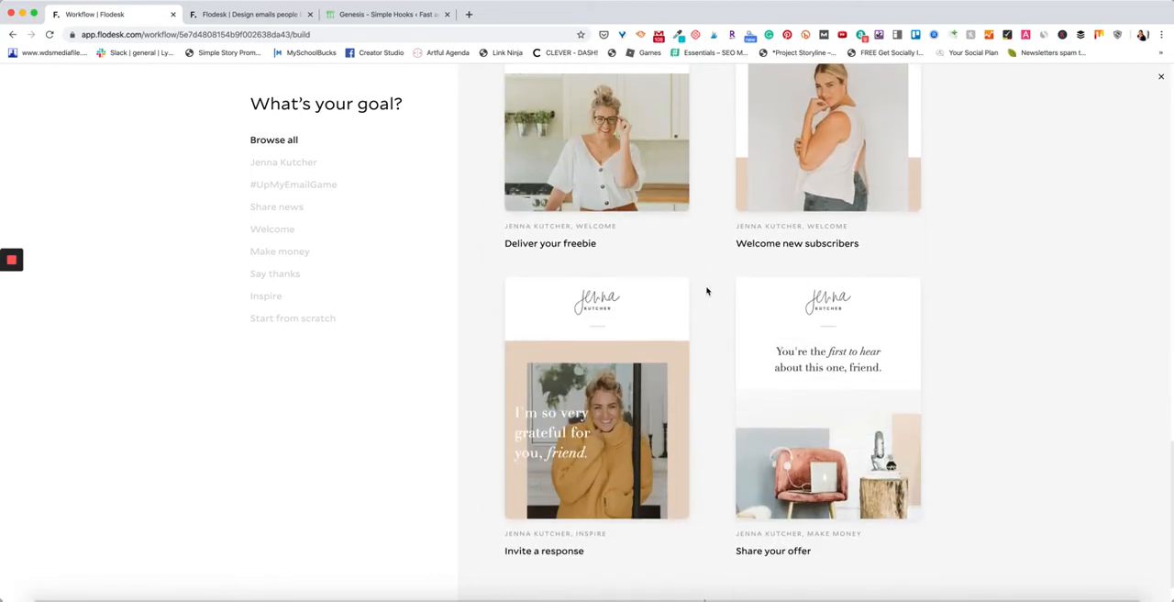
pyautogui.scroll(-1, 706, 290)
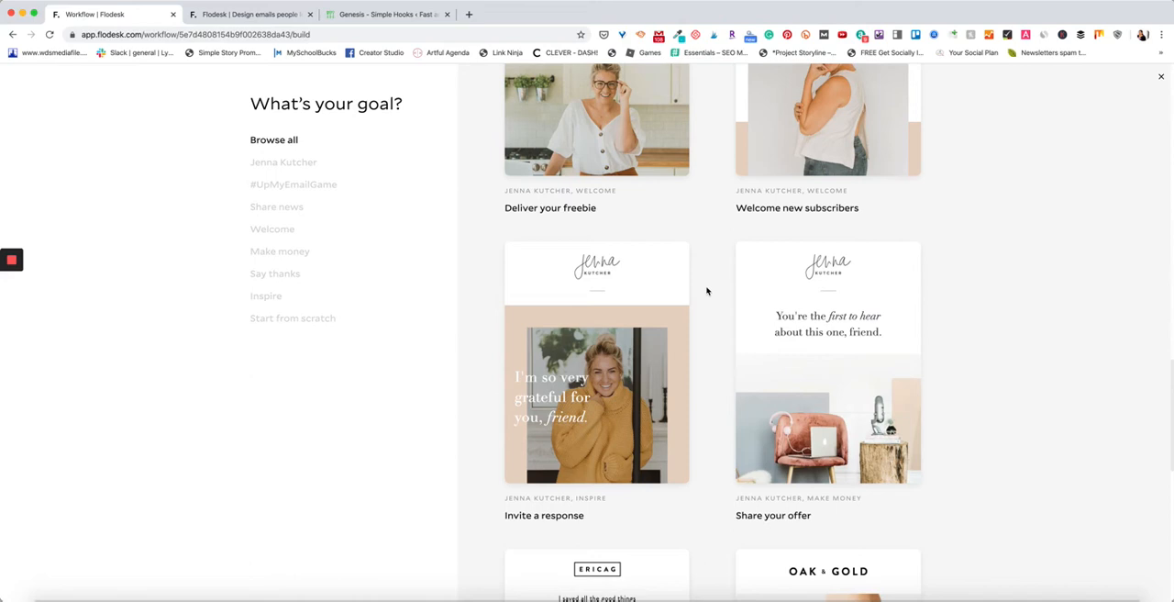
pyautogui.scroll(-1, 706, 291)
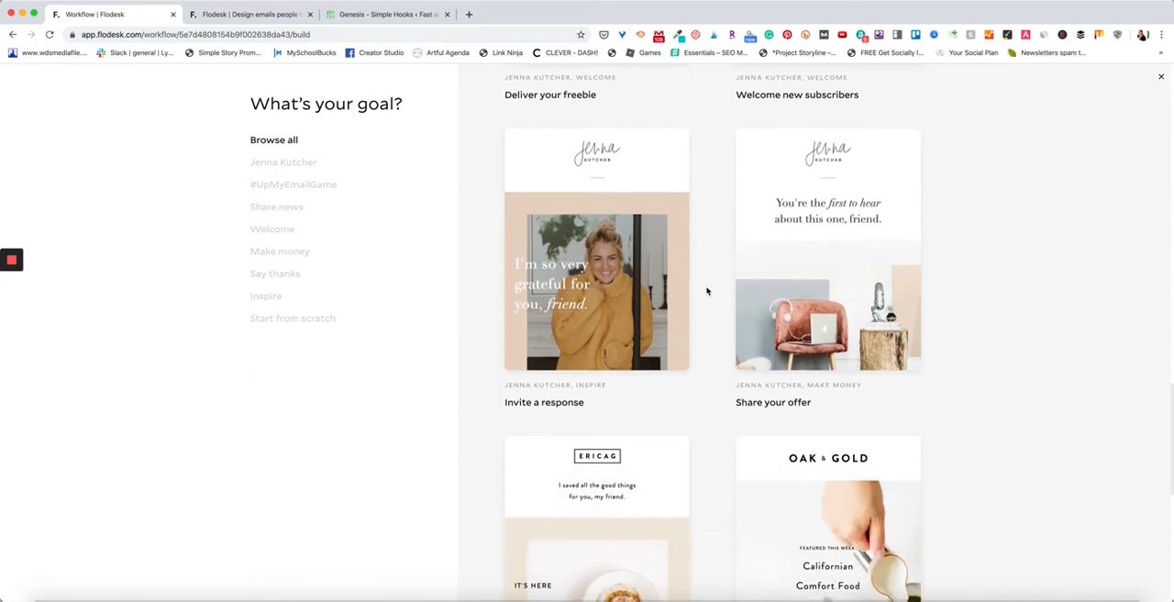
pyautogui.scroll(-2, 706, 291)
pyautogui.scroll(-3, 706, 291)
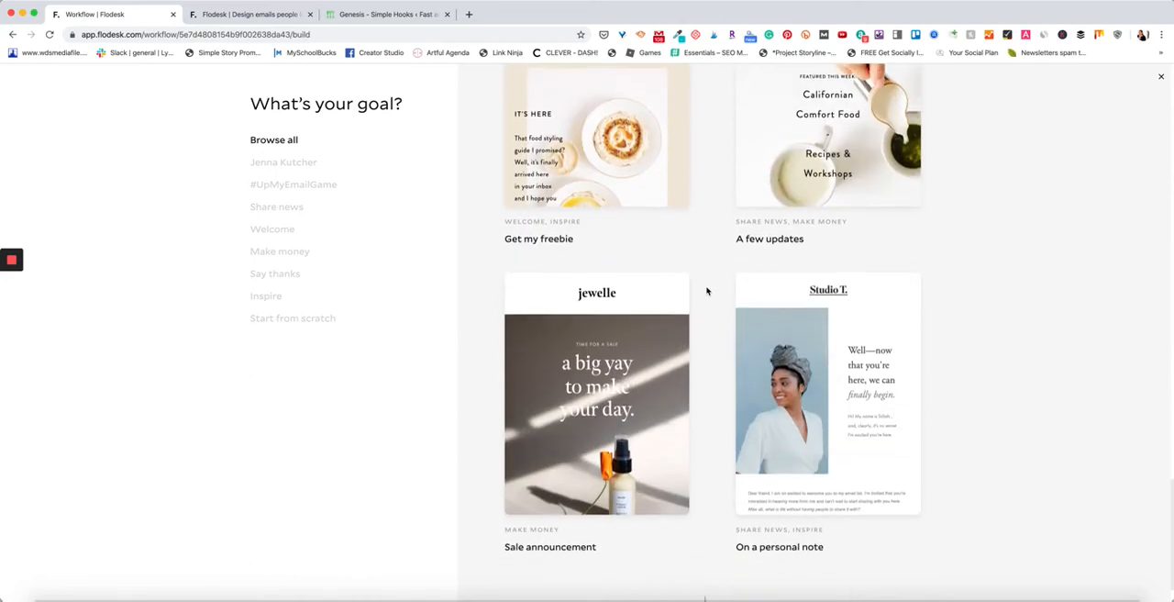
pyautogui.scroll(-1, 706, 291)
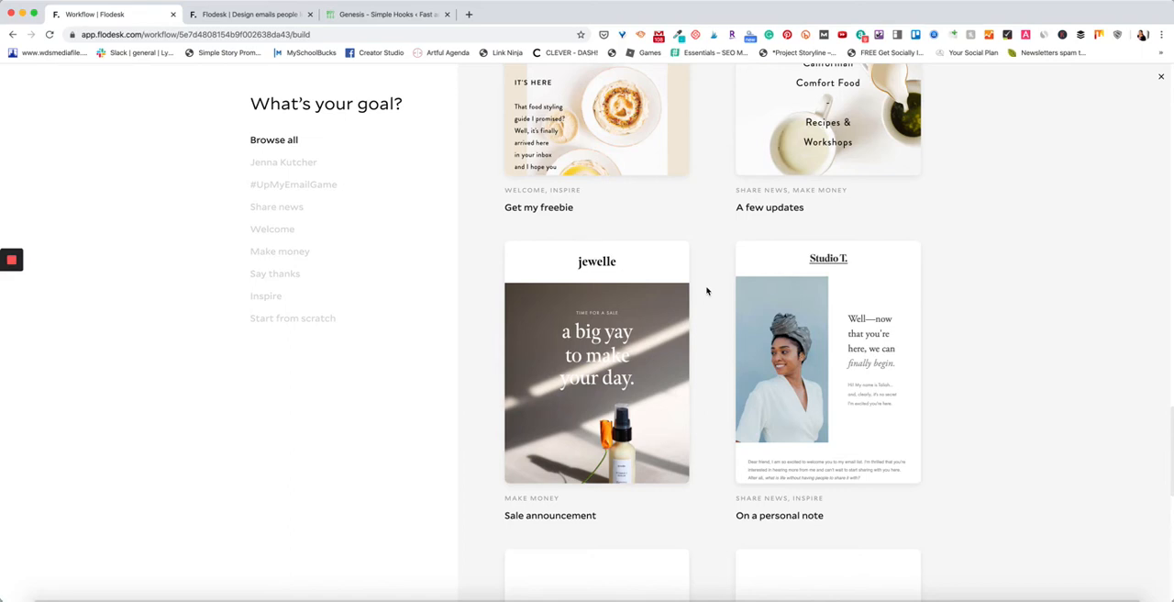
pyautogui.scroll(-6, 706, 291)
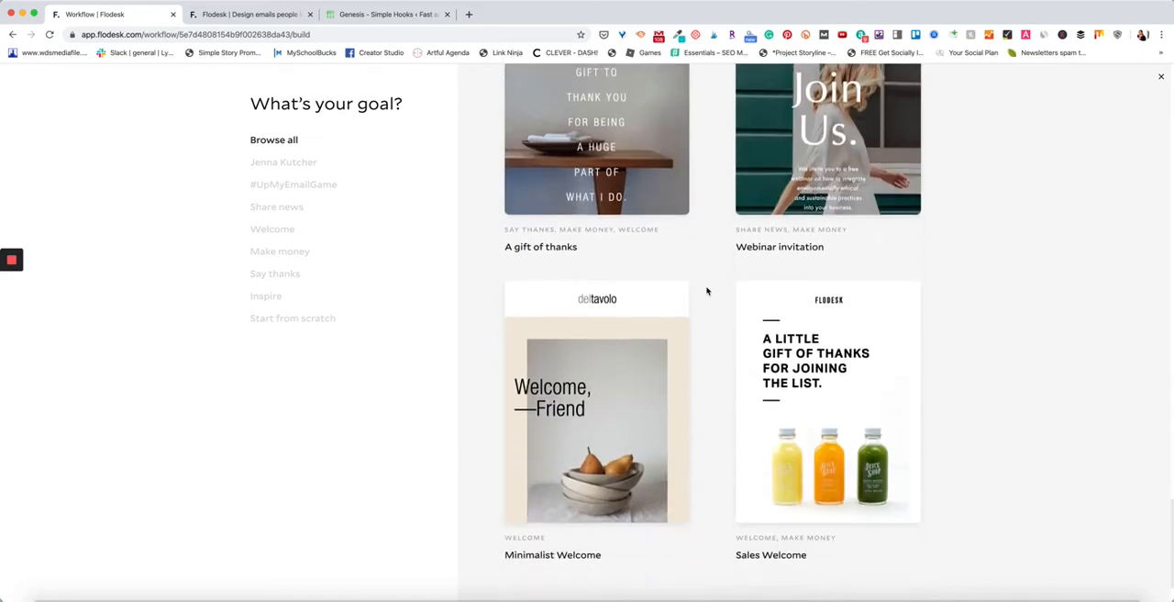
pyautogui.scroll(-1, 706, 290)
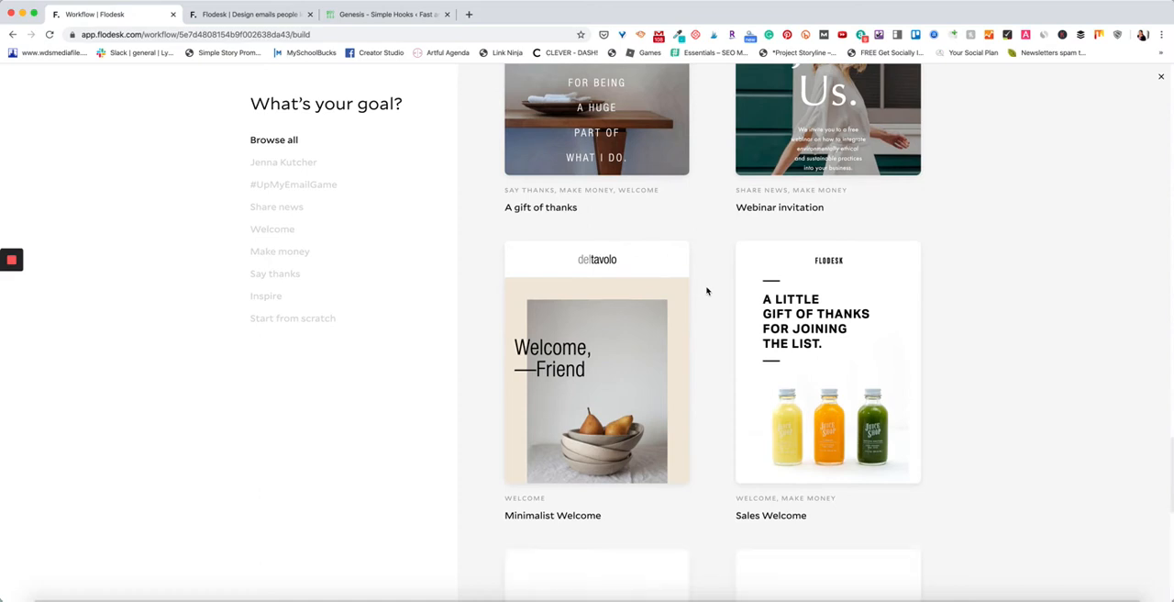
pyautogui.scroll(-5, 707, 290)
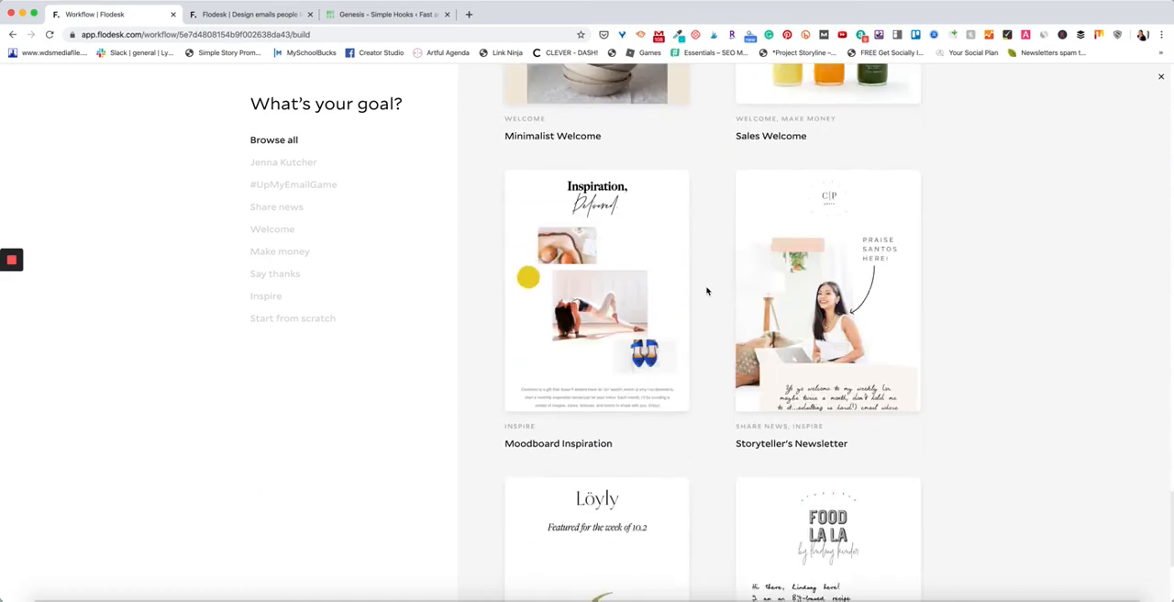
pyautogui.scroll(-2, 706, 291)
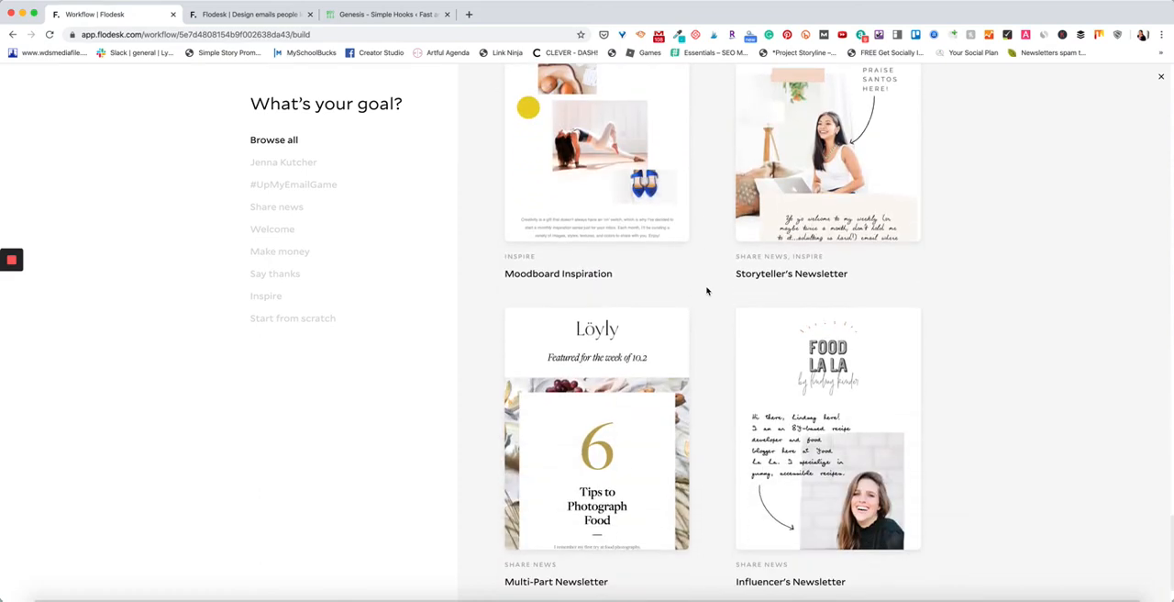
pyautogui.scroll(-1, 706, 291)
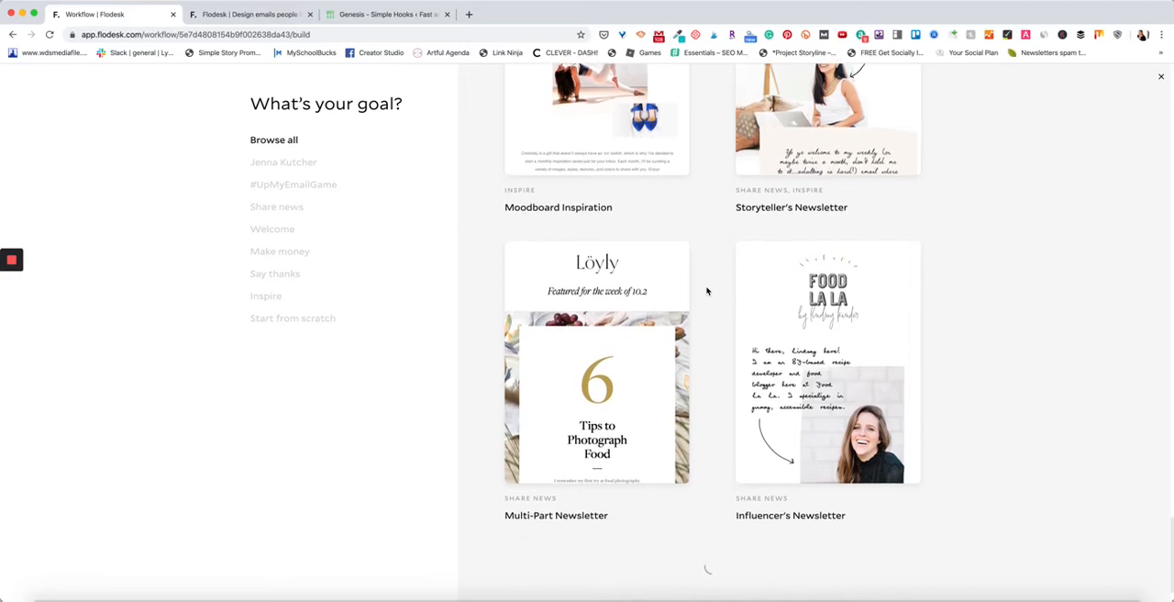
pyautogui.scroll(-5, 706, 290)
pyautogui.scroll(20, 706, 291)
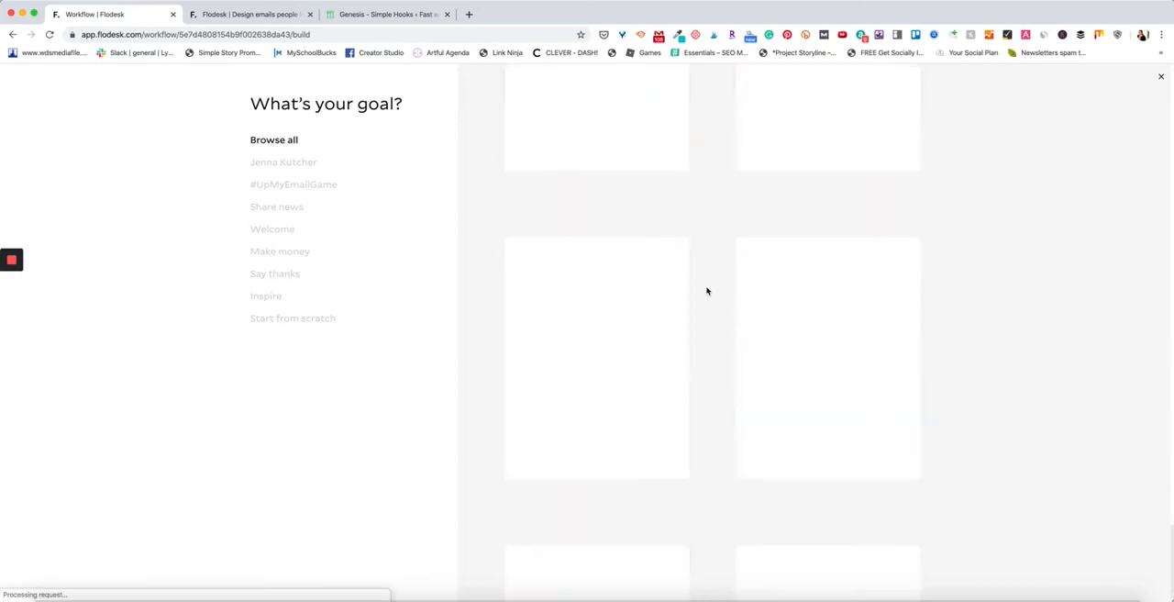
pyautogui.scroll(-8, 707, 291)
pyautogui.scroll(-10, 706, 291)
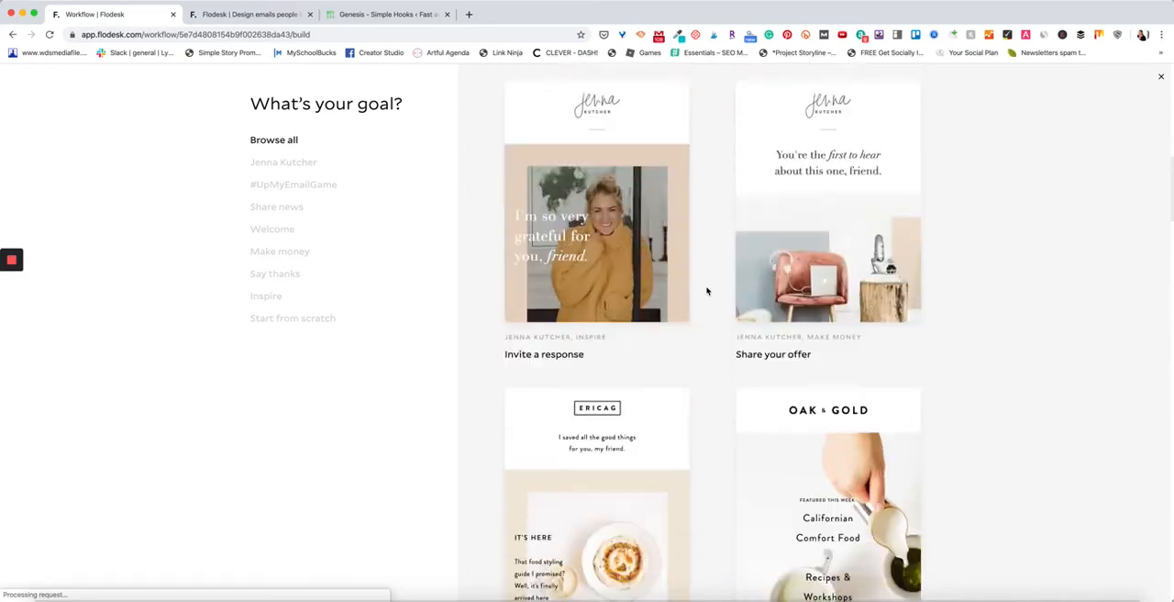
# Choose the Get my freebie template and open it for customizing.
pyautogui.scroll(2, 706, 291)
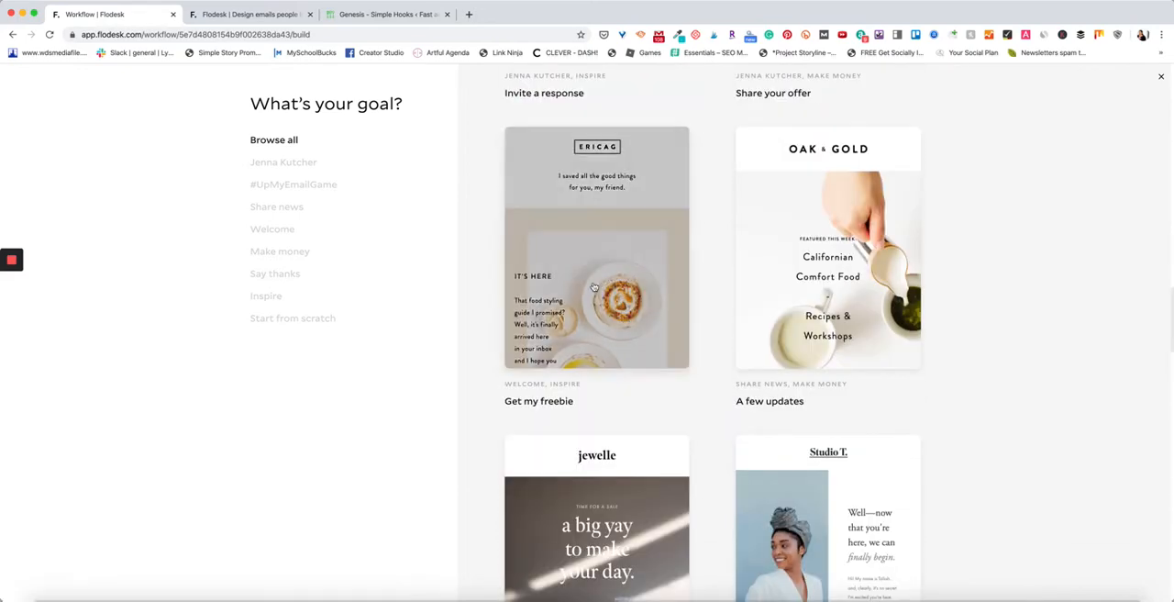
pyautogui.click(613, 249)
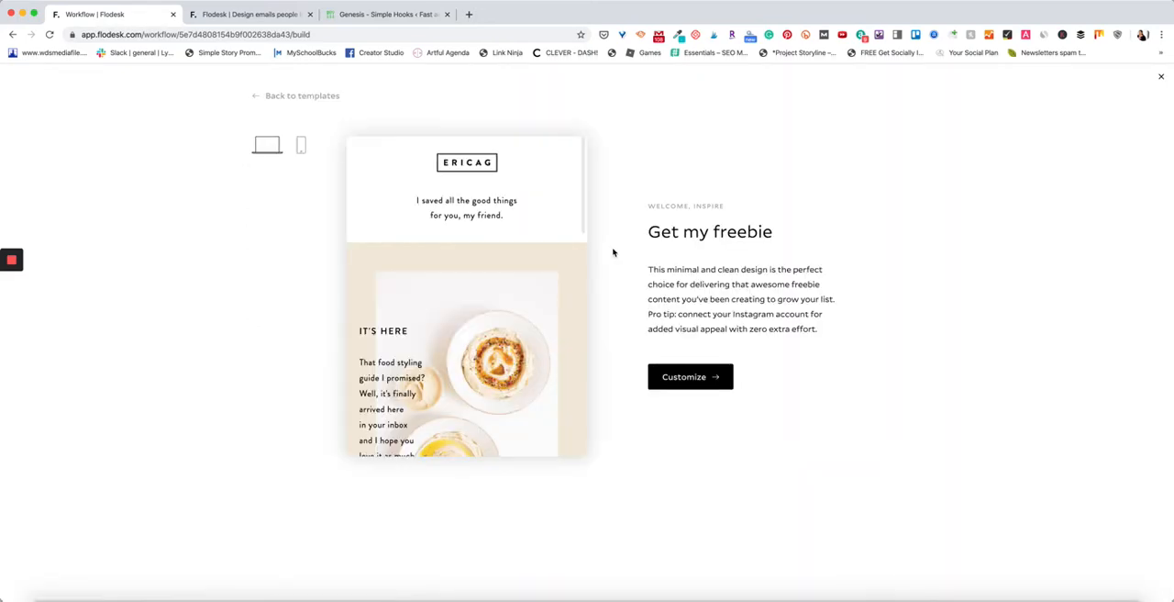
pyautogui.click(702, 381)
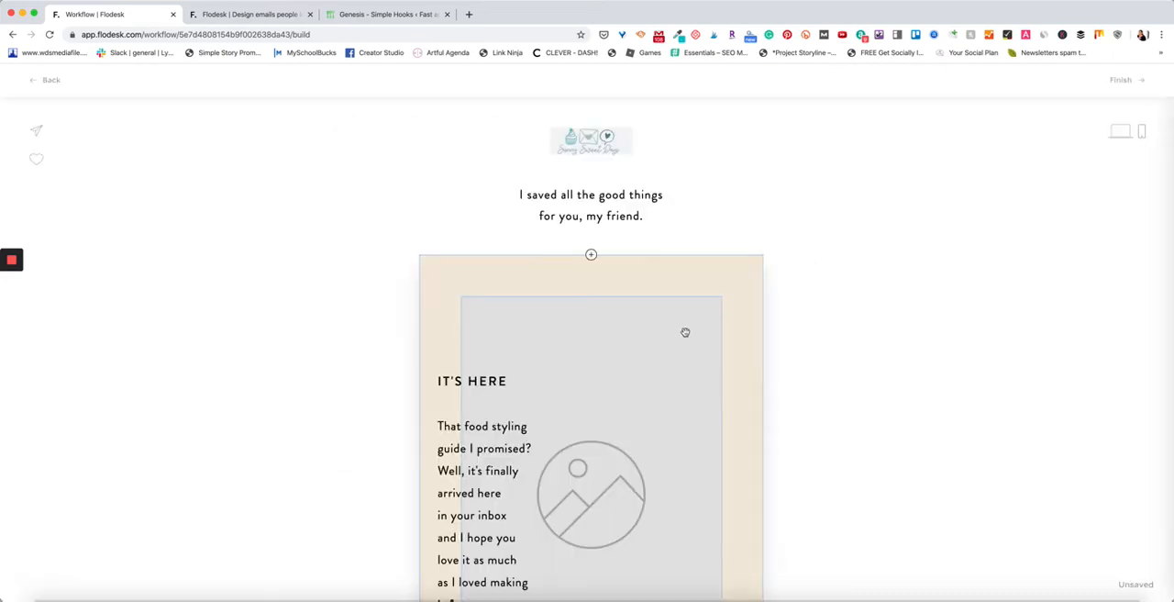
# Enlarge the logo in the email's header to a width of 522.
pyautogui.click(605, 142)
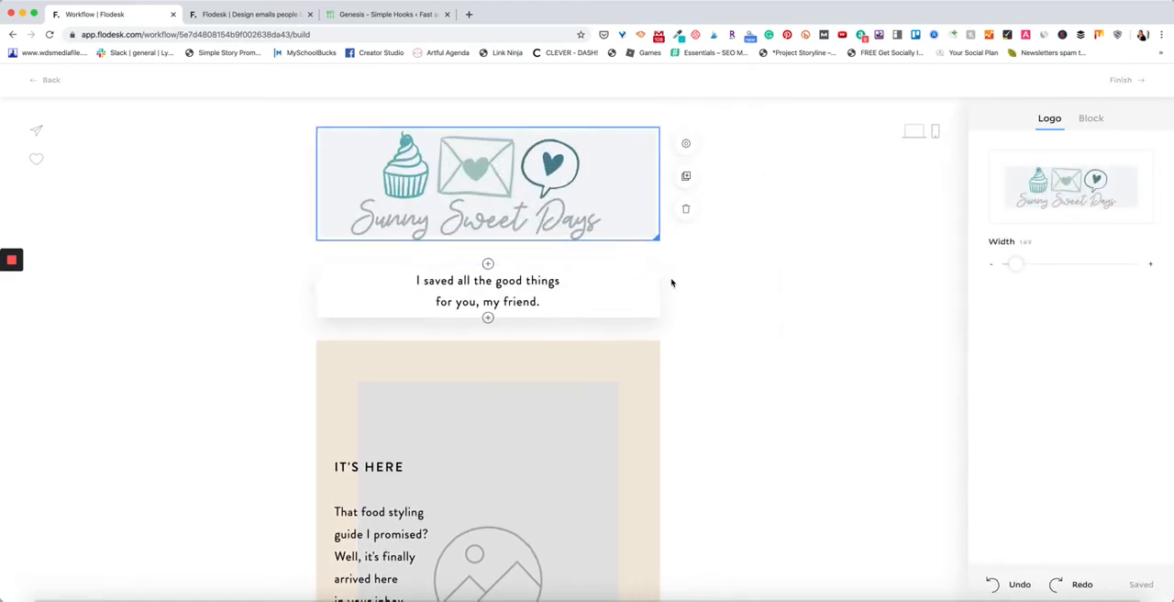
pyautogui.scroll(-2, 486, 290)
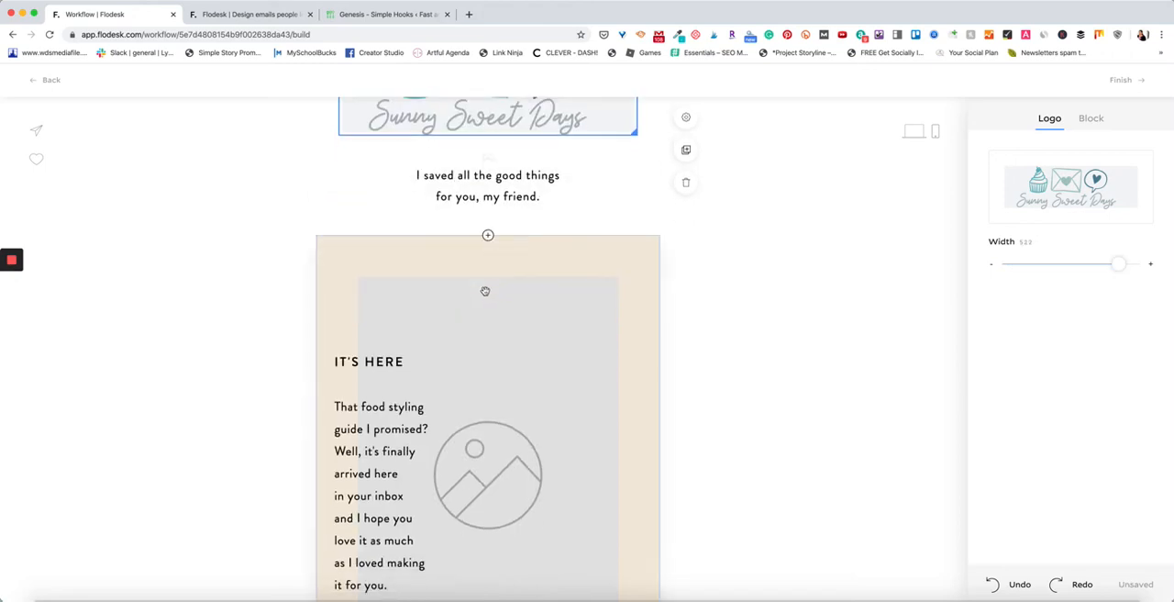
# Examine the editing options for the "It's here" text and the image placeholder, including font settings and image upload.
pyautogui.scroll(-3, 486, 290)
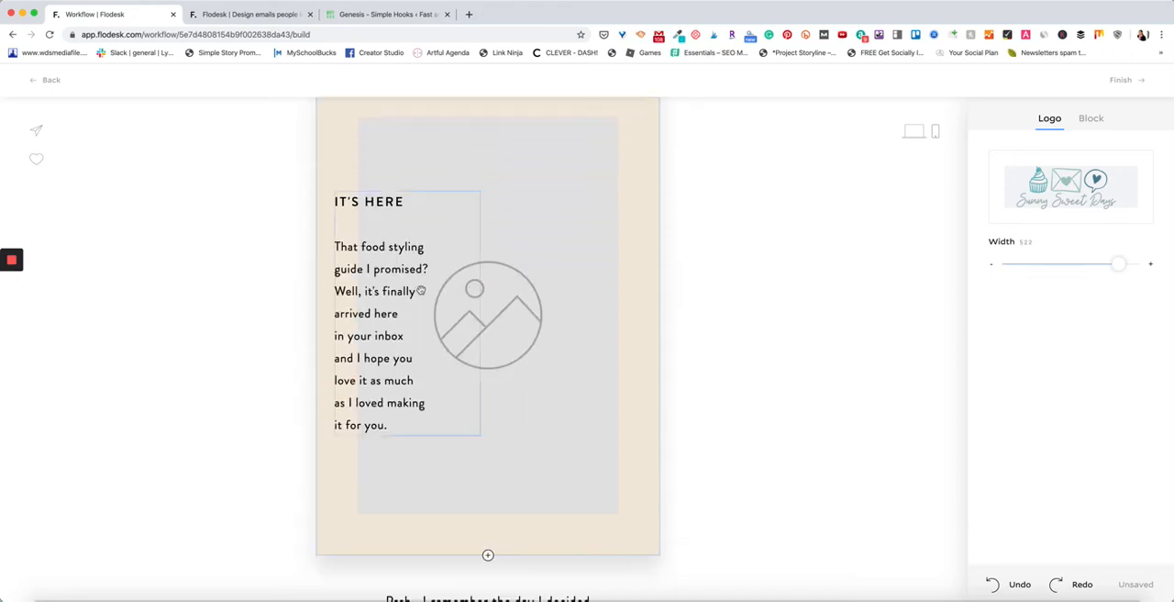
pyautogui.click(372, 248)
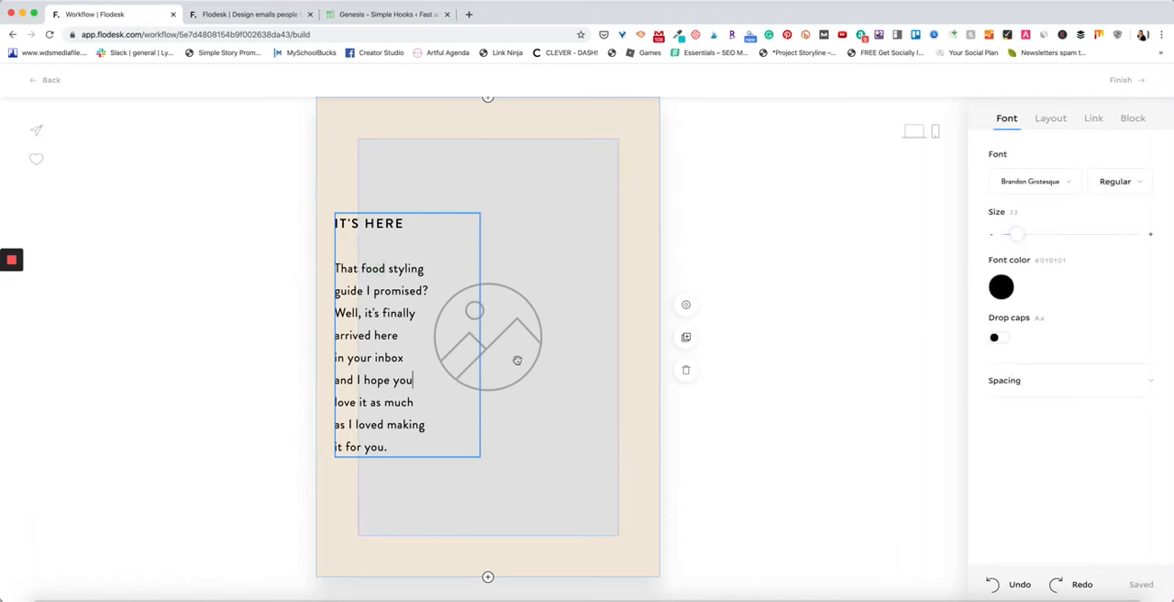
pyautogui.click(551, 371)
pyautogui.scroll(-5, 552, 370)
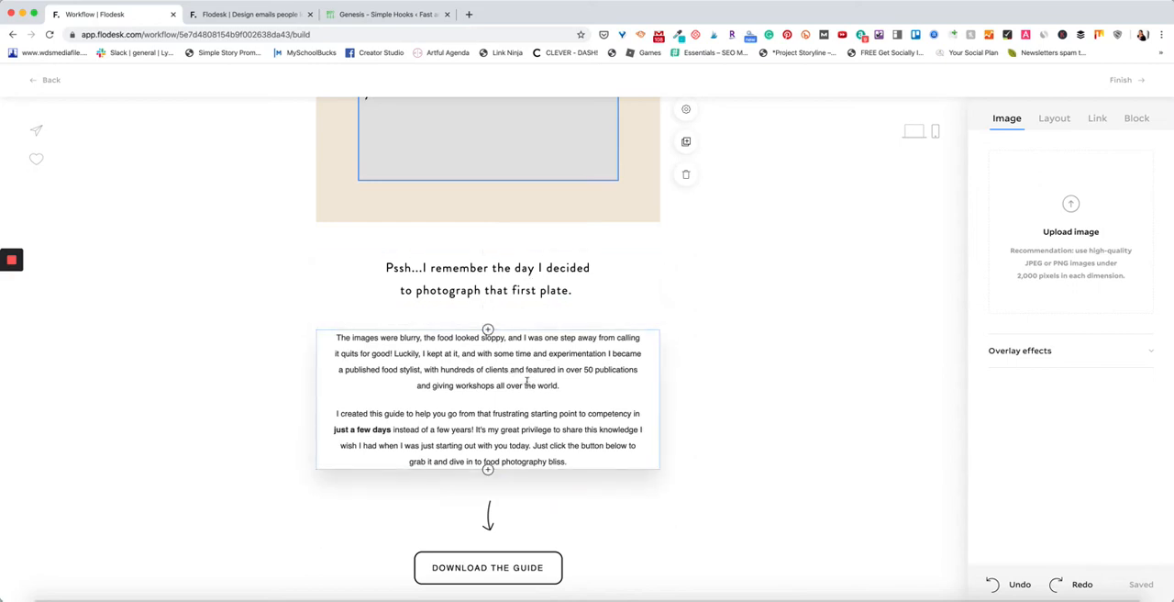
pyautogui.click(513, 371)
# Open the link settings of the Download the Guide button and activate its web address field.
pyautogui.scroll(-3, 525, 387)
pyautogui.click(540, 395)
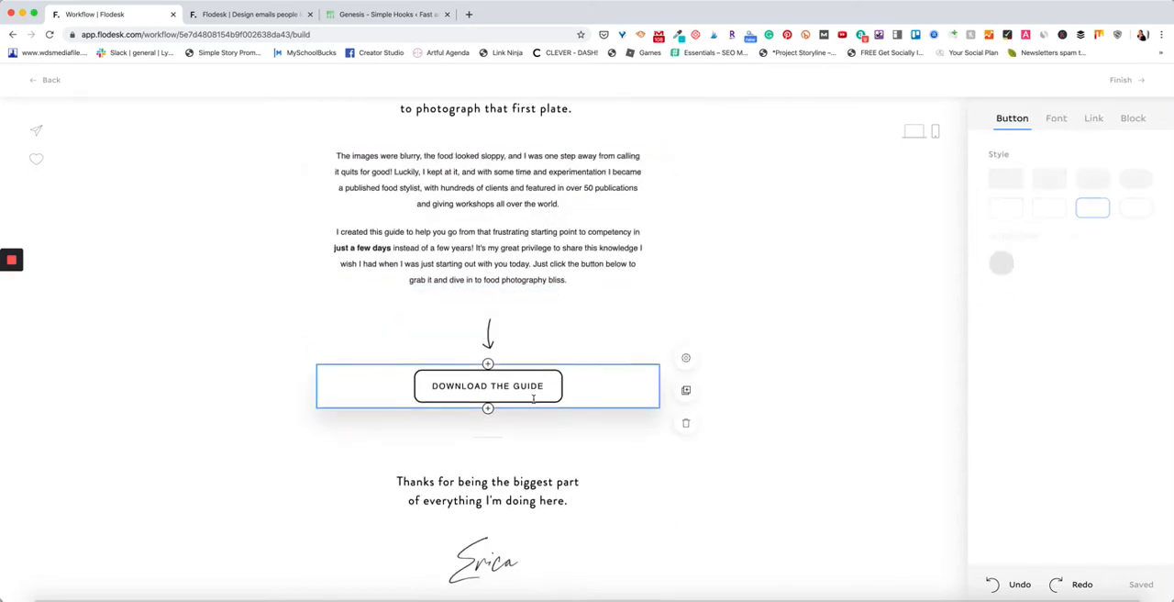
pyautogui.click(1094, 120)
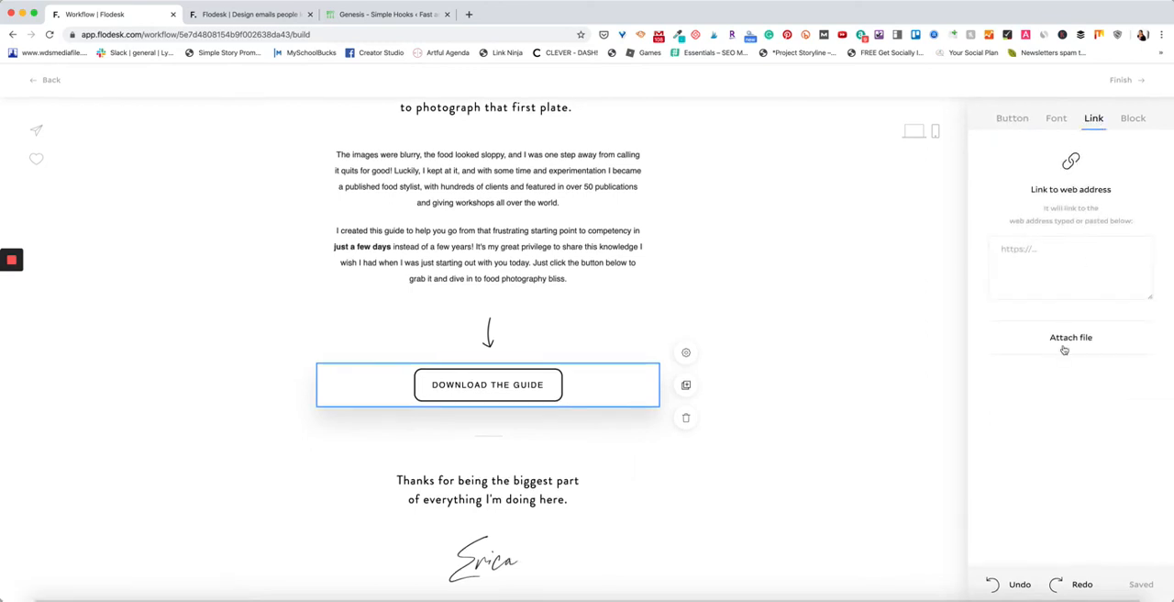
pyautogui.click(1081, 268)
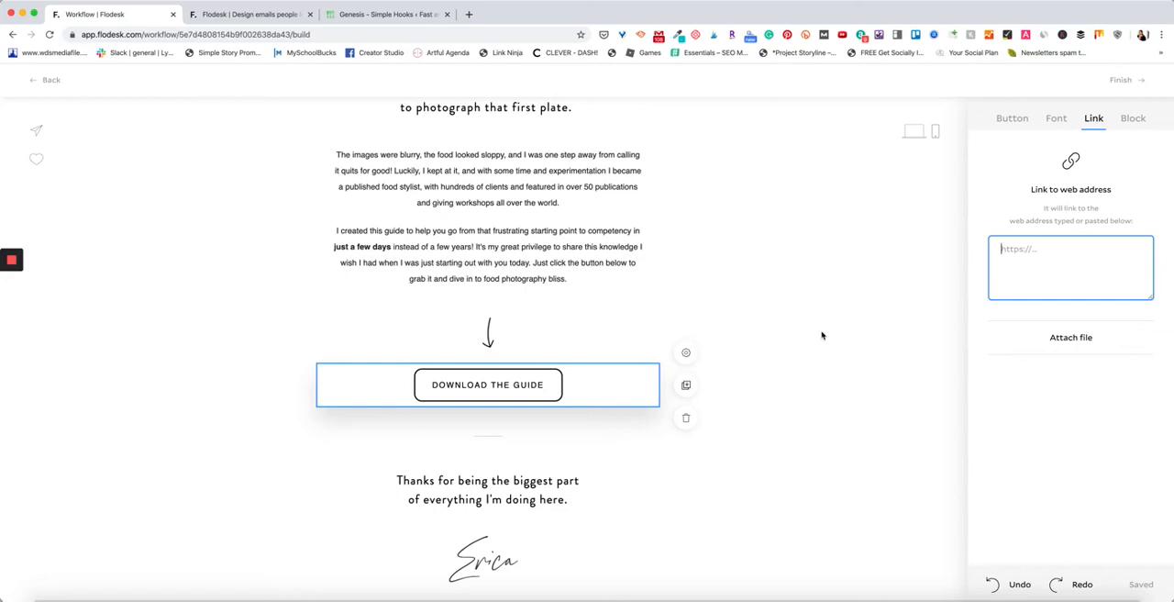
# Review the rest of the email, from the Instagram photos and social links in the footer back to the header logo.
pyautogui.scroll(-5, 822, 335)
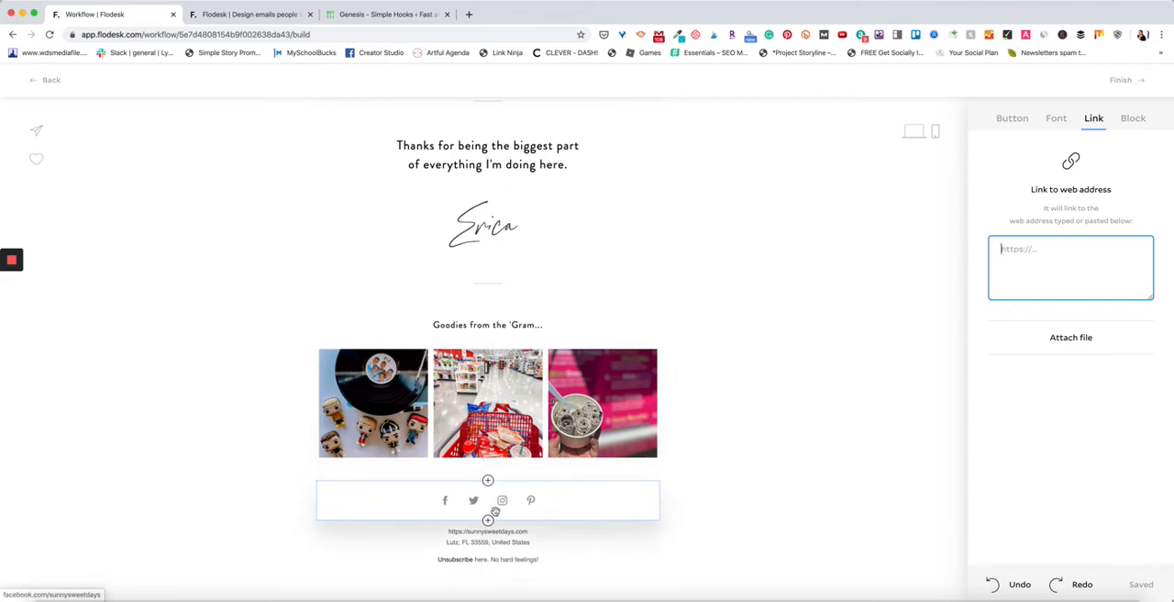
pyautogui.scroll(1, 518, 507)
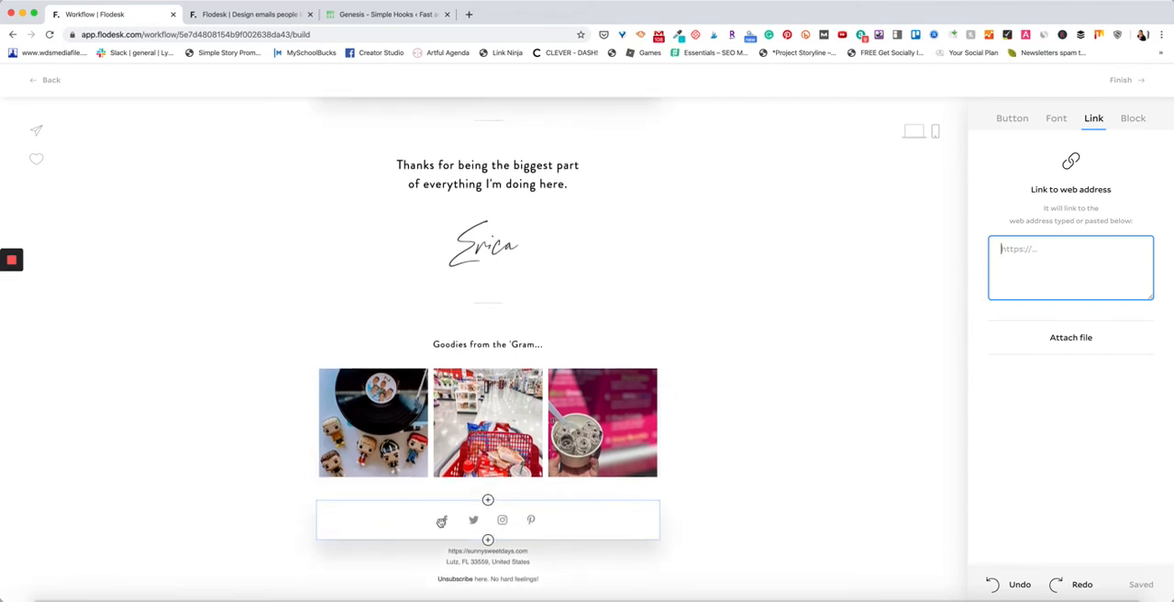
pyautogui.scroll(10, 526, 487)
pyautogui.scroll(4, 523, 404)
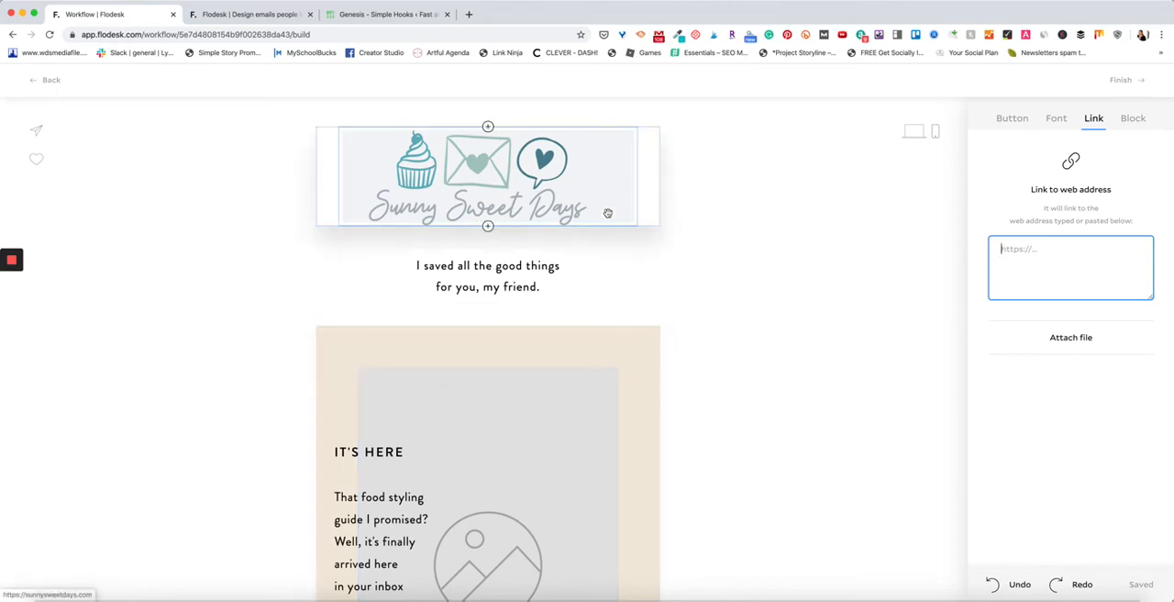
pyautogui.scroll(-5, 555, 322)
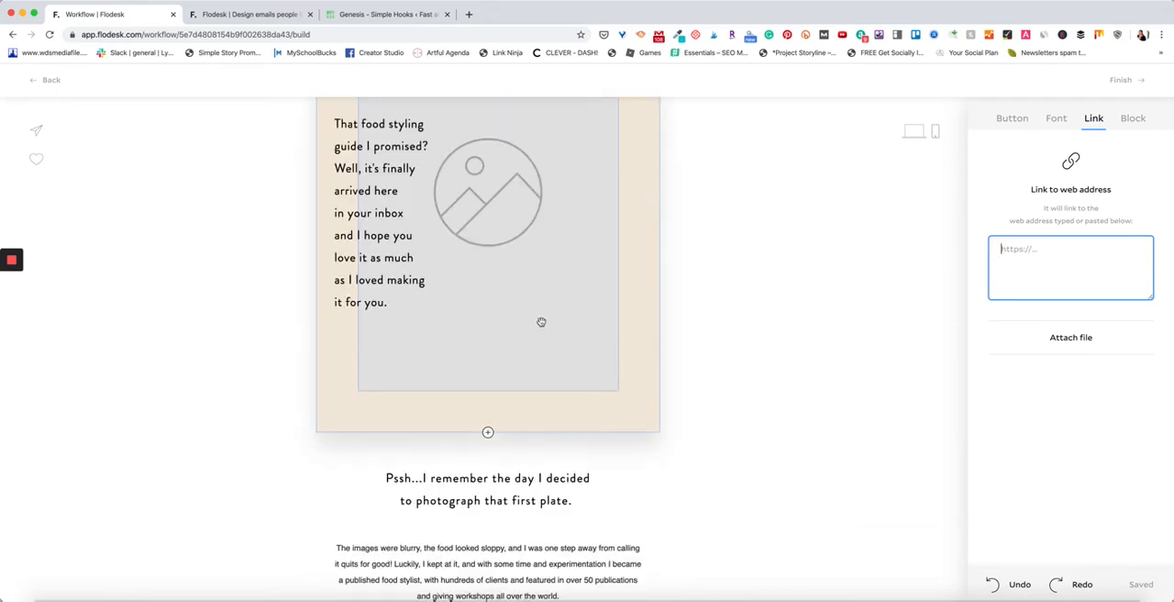
# Finish editing the email and add a time delay of 1 day after the "Get my freebie" email in the workflow.
pyautogui.click(1124, 80)
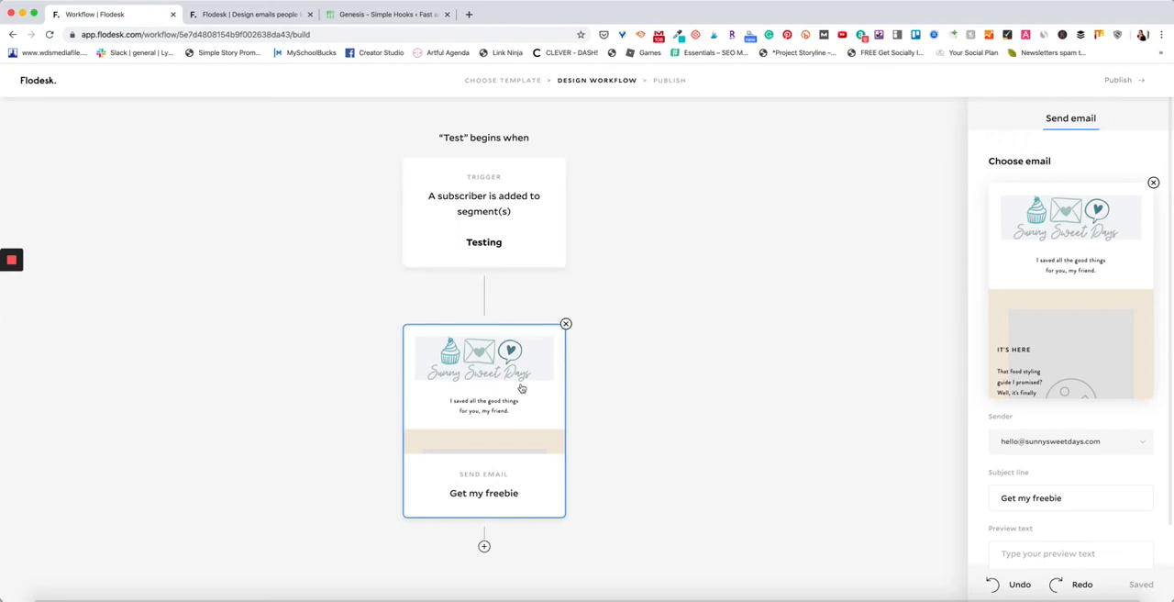
pyautogui.click(483, 546)
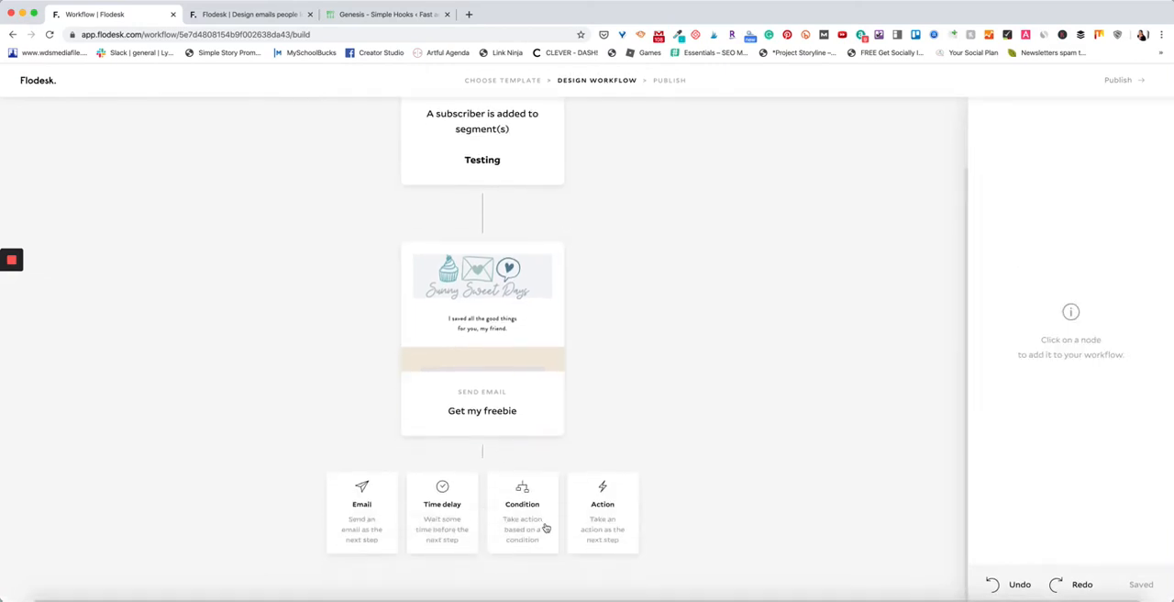
pyautogui.click(443, 541)
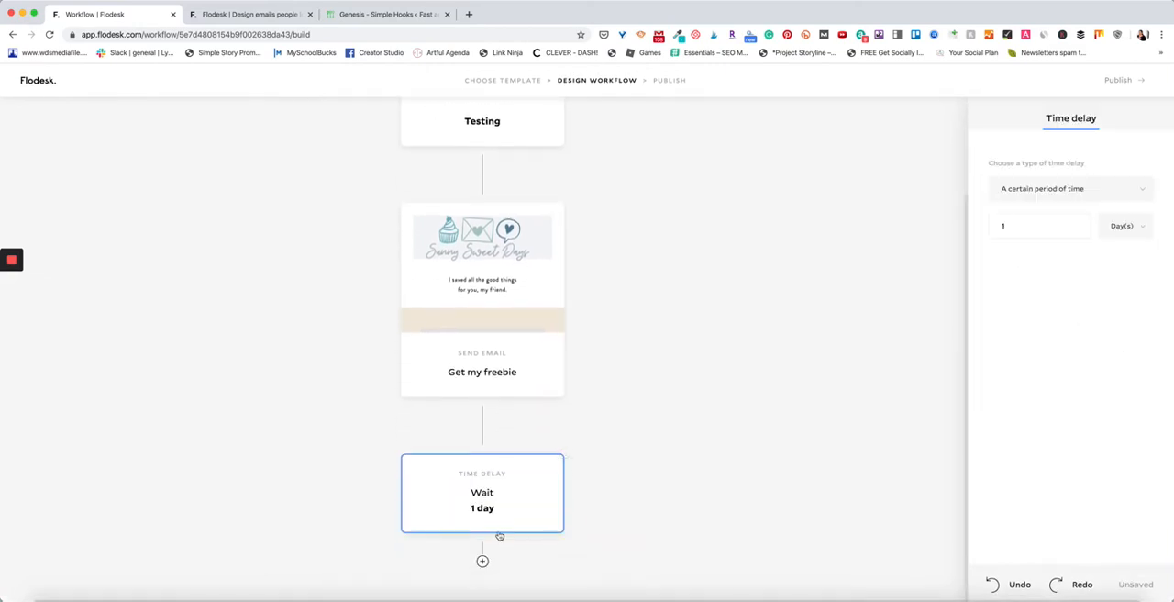
# Add a condition after the time delay for subscribers who clicked the facebook.com link in the "Get my freebie" email.
pyautogui.click(482, 560)
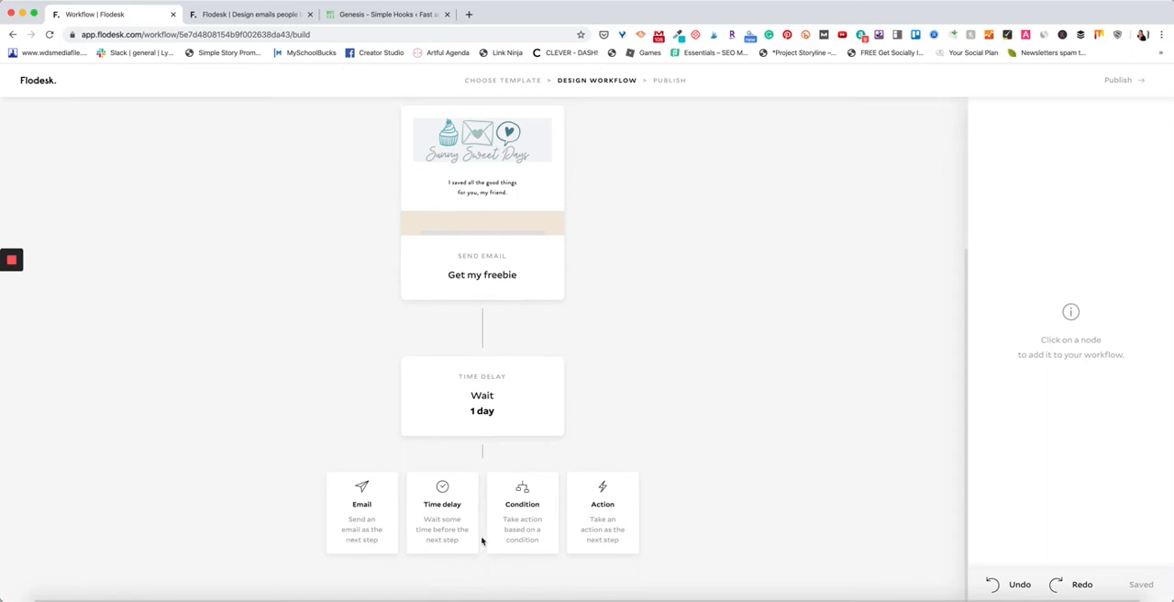
pyautogui.click(524, 539)
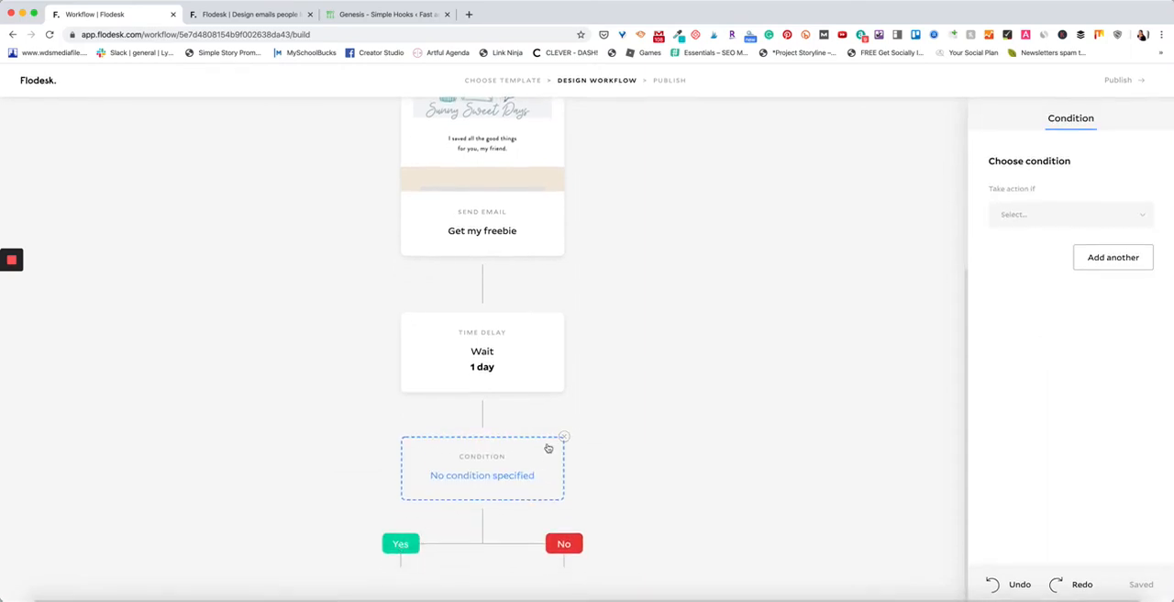
pyautogui.click(1058, 213)
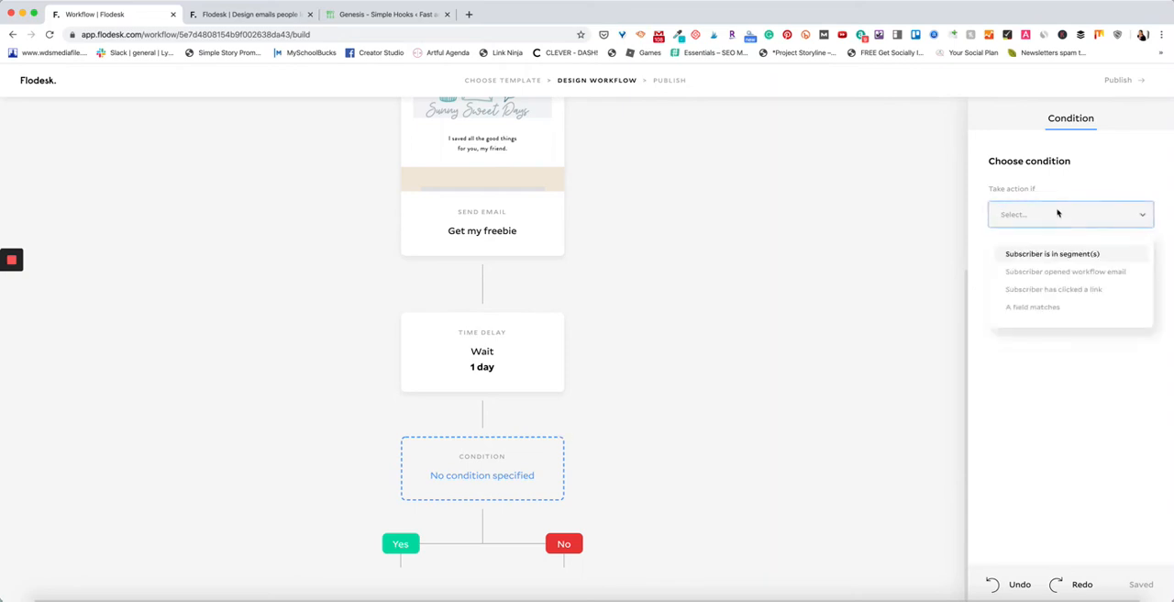
pyautogui.click(1040, 289)
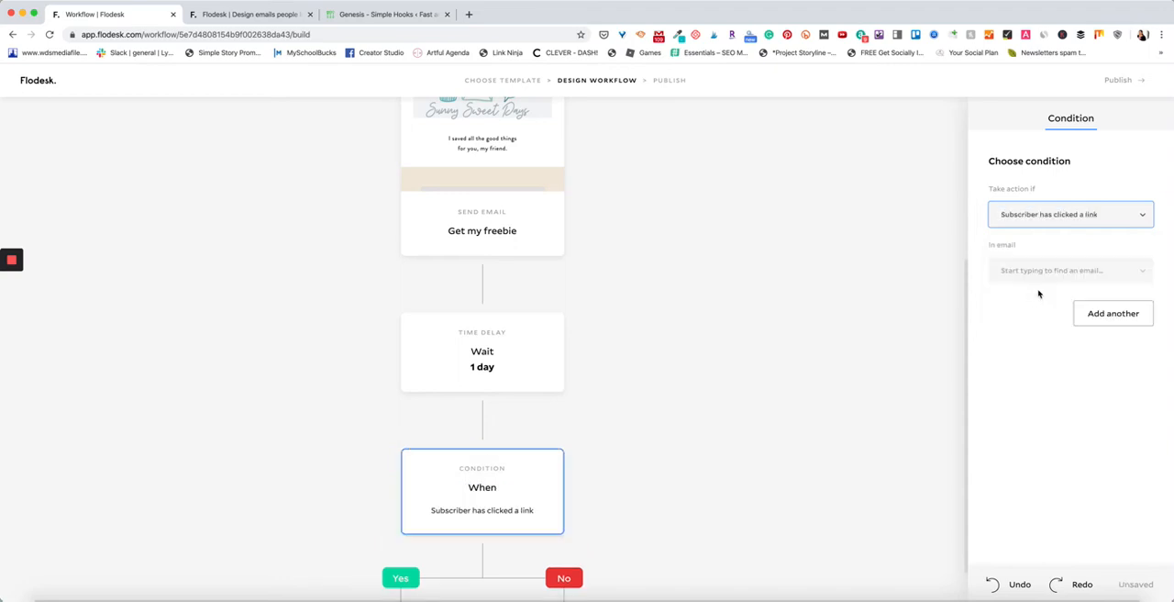
pyautogui.click(1038, 275)
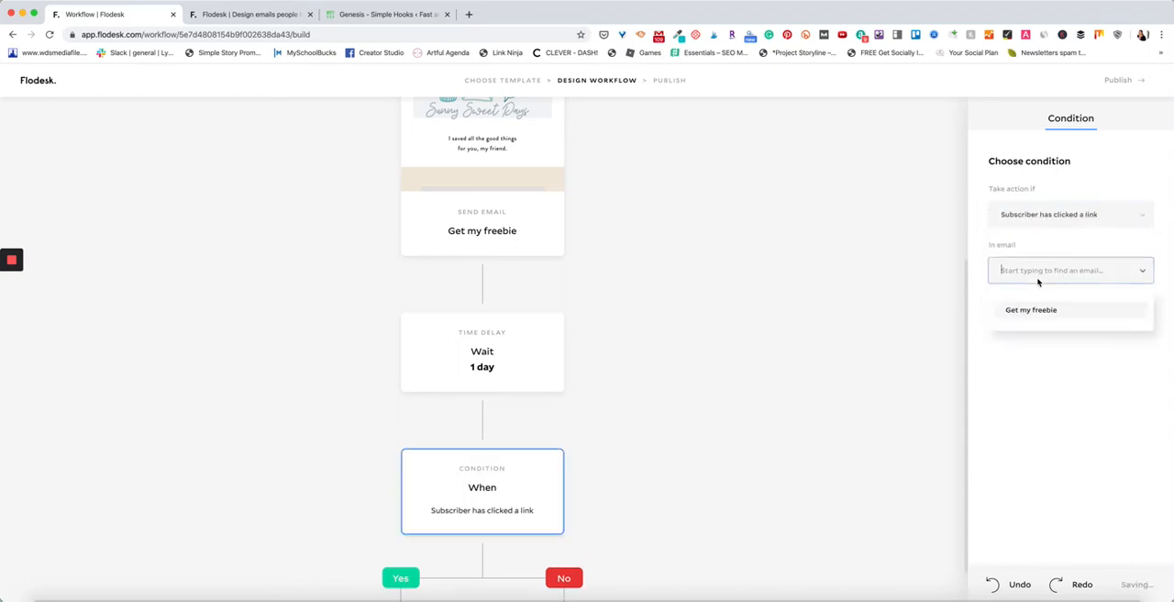
pyautogui.click(1037, 309)
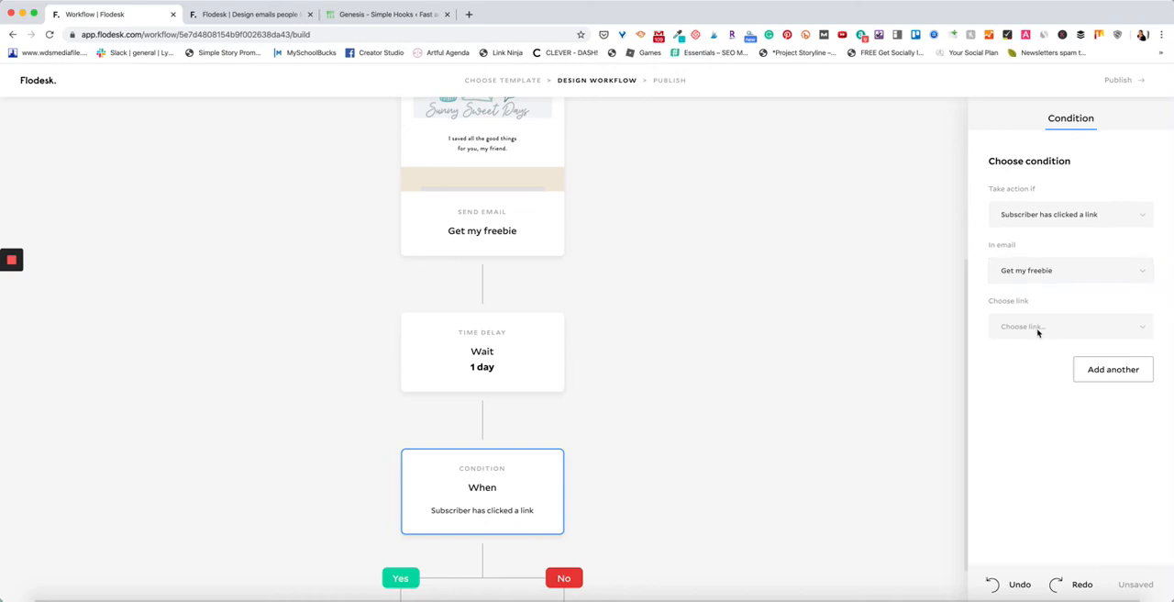
pyautogui.click(1080, 333)
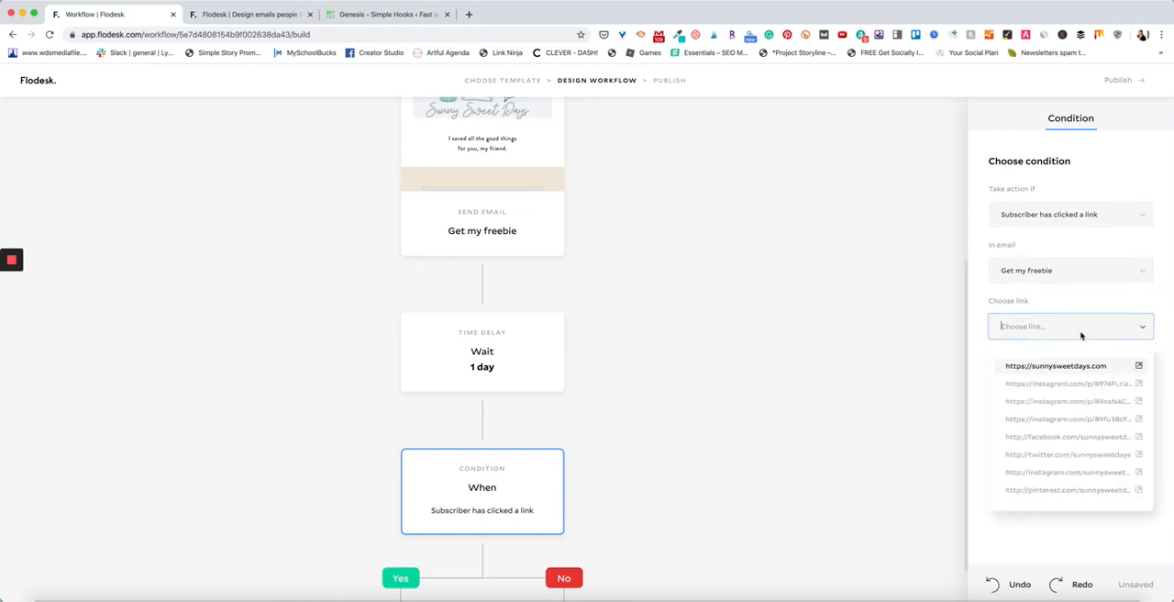
pyautogui.click(1047, 438)
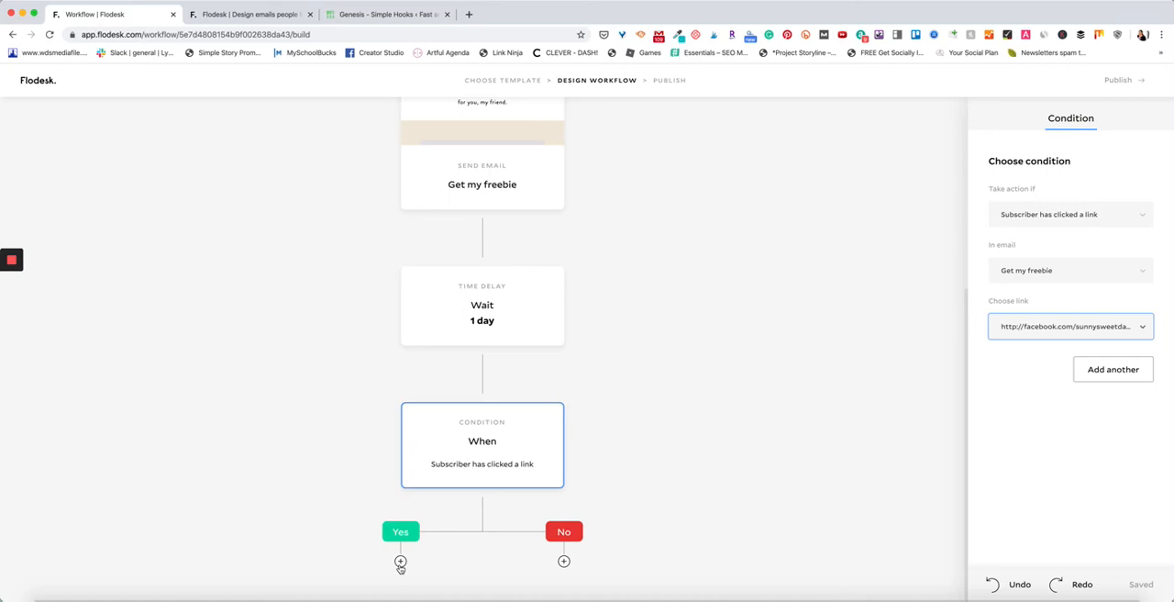
# Add an empty email step to the condition's No branch and check the available condition types.
pyautogui.click(563, 561)
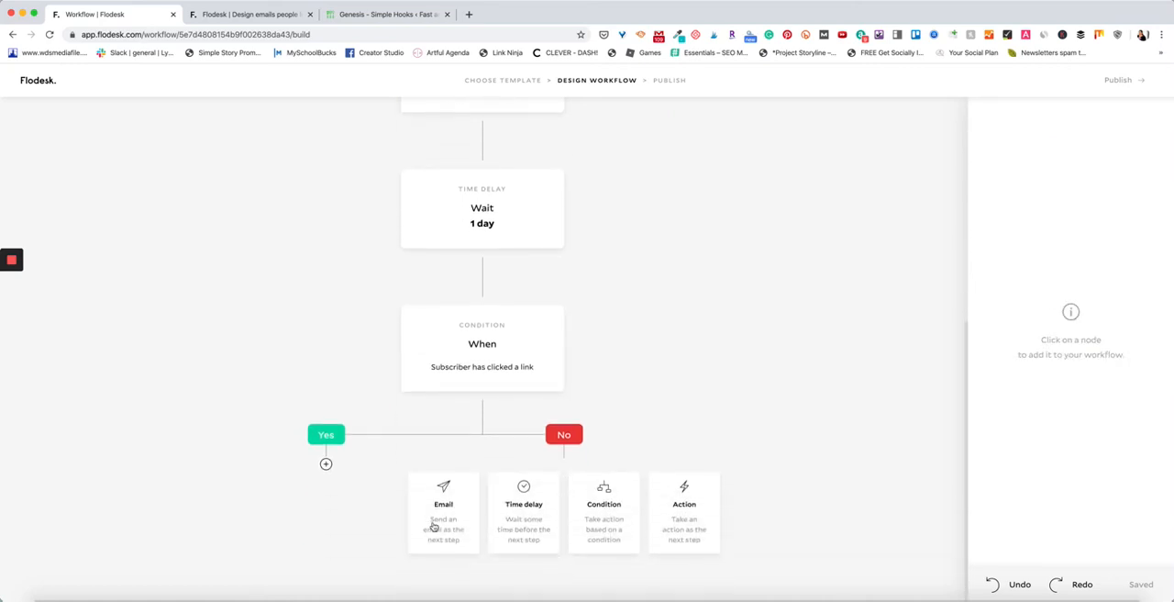
pyautogui.click(434, 526)
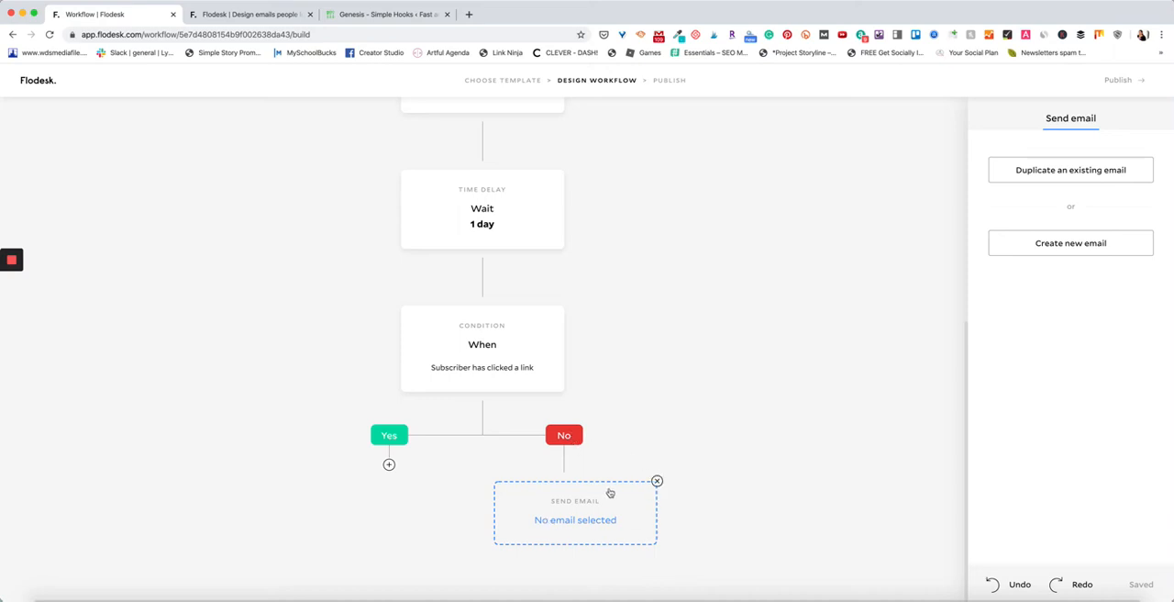
pyautogui.scroll(1, 514, 471)
pyautogui.scroll(-1, 514, 468)
pyautogui.click(521, 349)
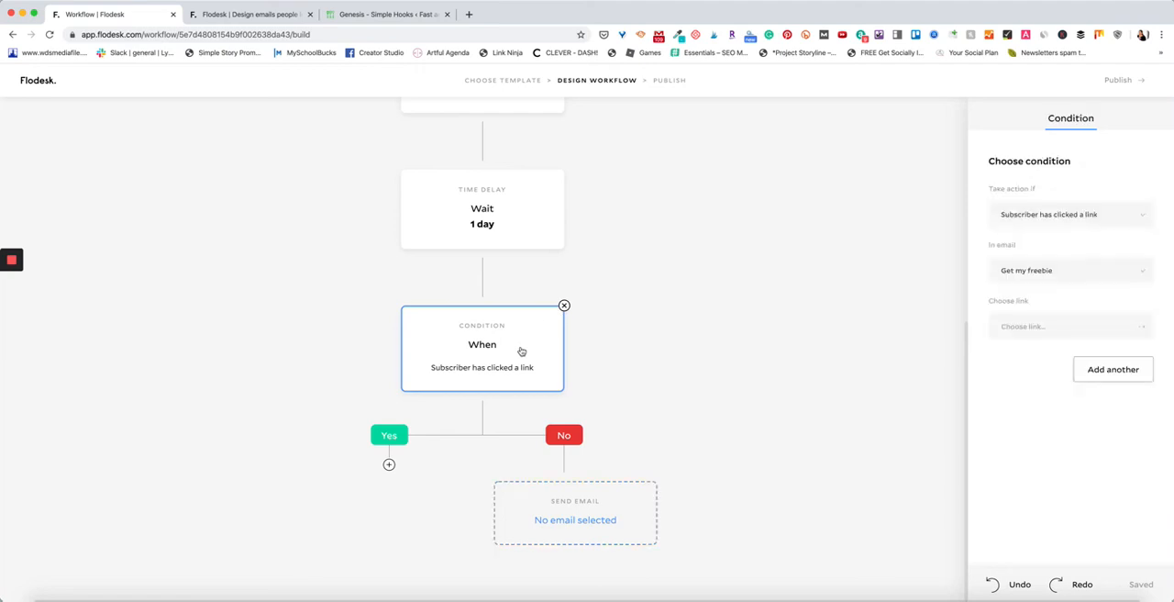
pyautogui.click(1077, 213)
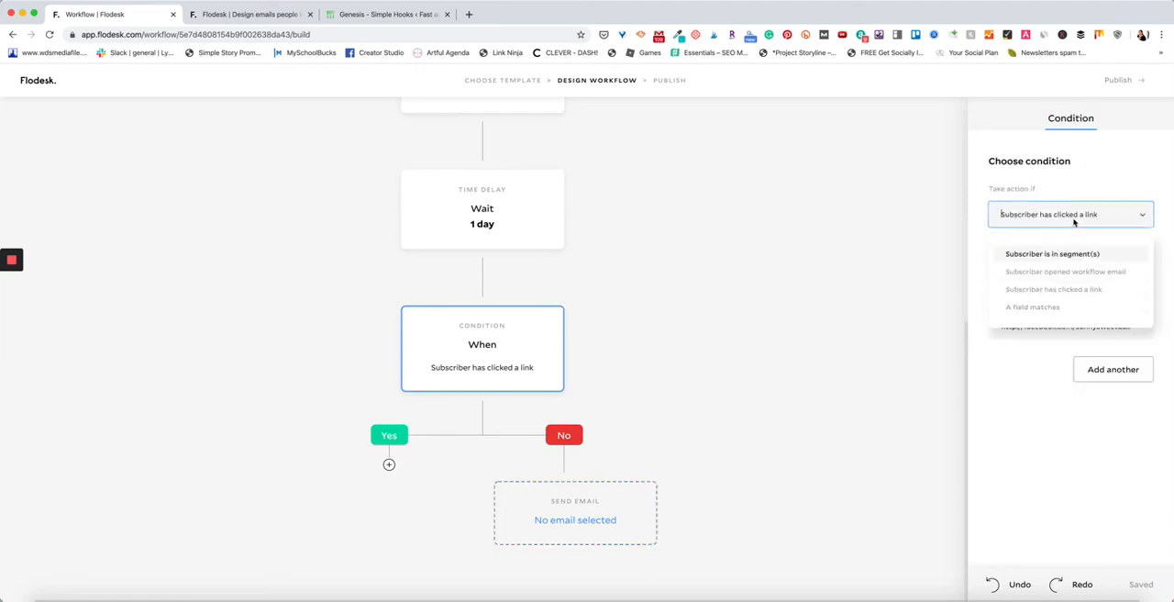
pyautogui.click(1074, 216)
# Insert an action step between the time delay and the condition, and check its available action types.
pyautogui.click(481, 277)
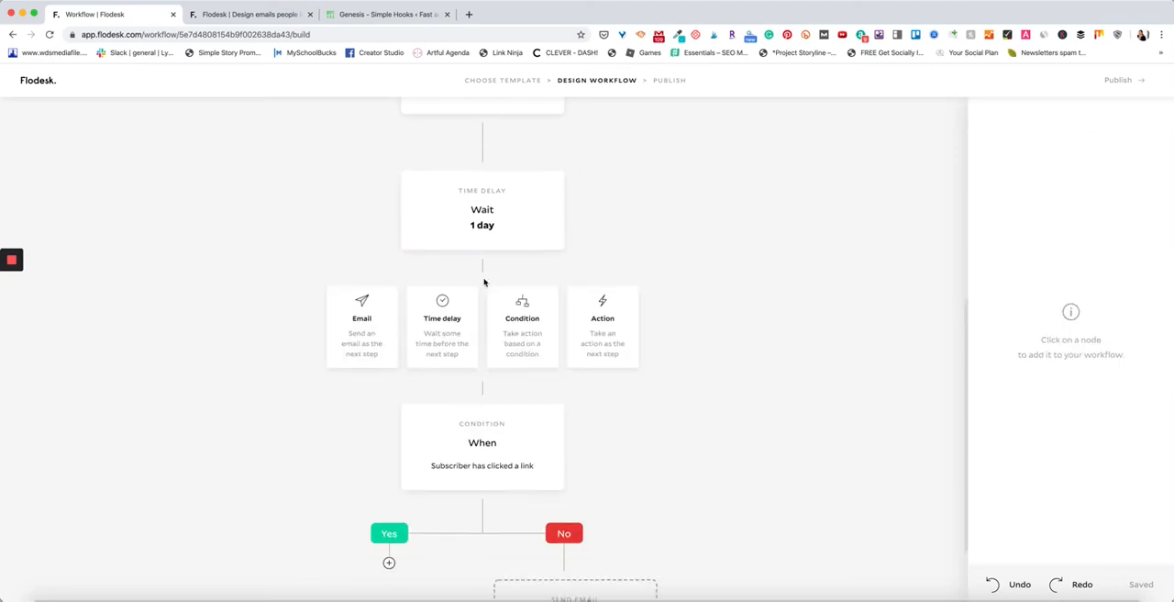
pyautogui.click(602, 377)
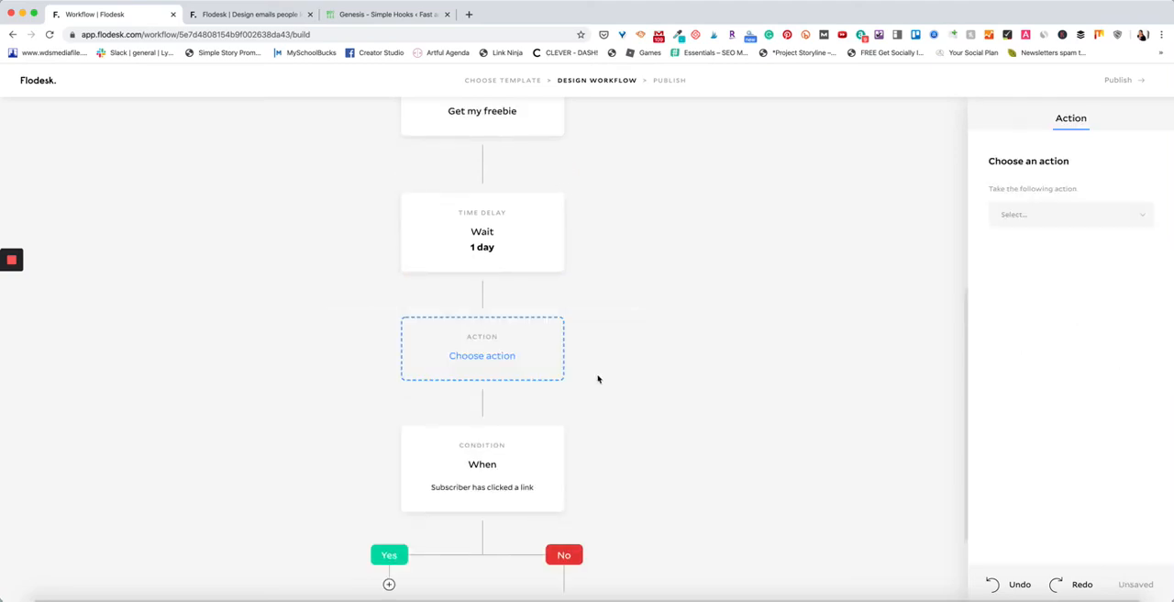
pyautogui.click(1019, 217)
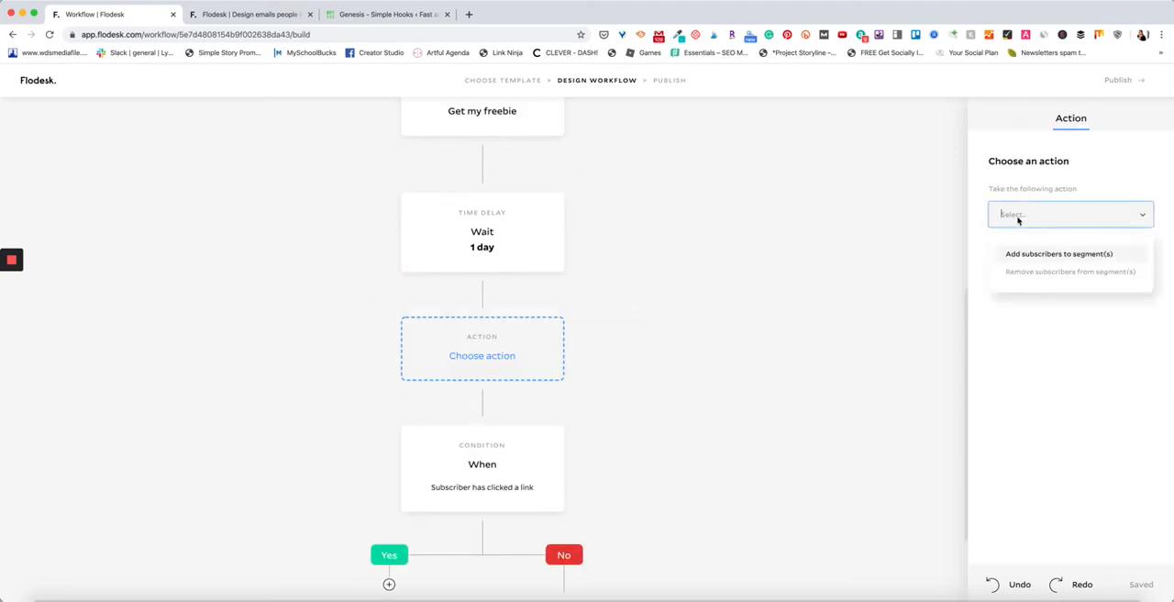
pyautogui.click(626, 335)
pyautogui.scroll(4, 619, 331)
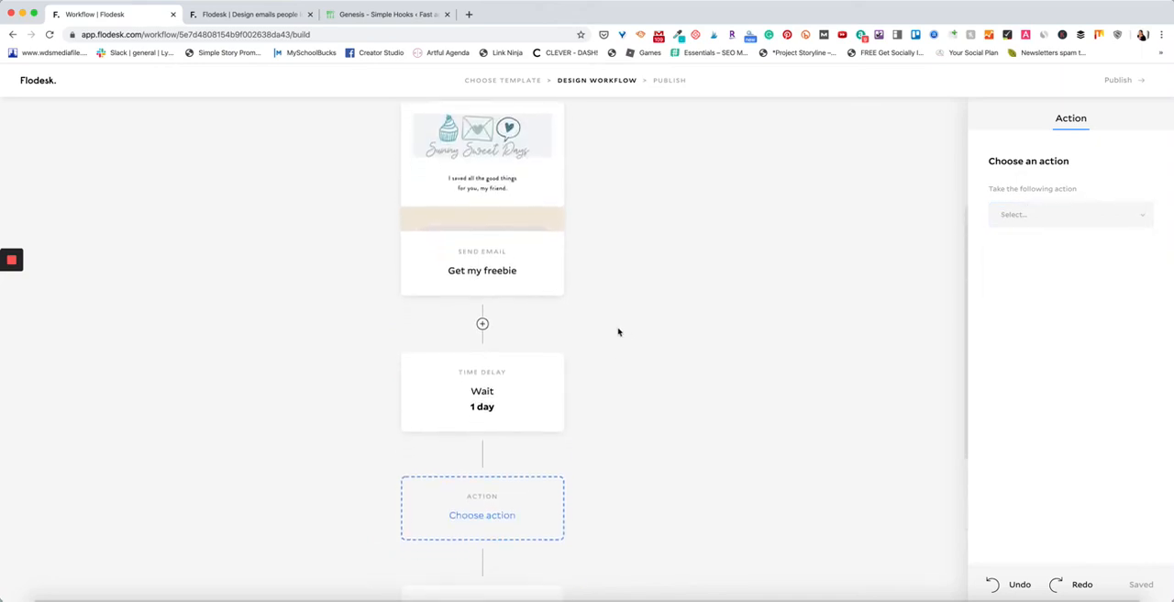
pyautogui.scroll(-1, 618, 331)
pyautogui.scroll(3, 618, 331)
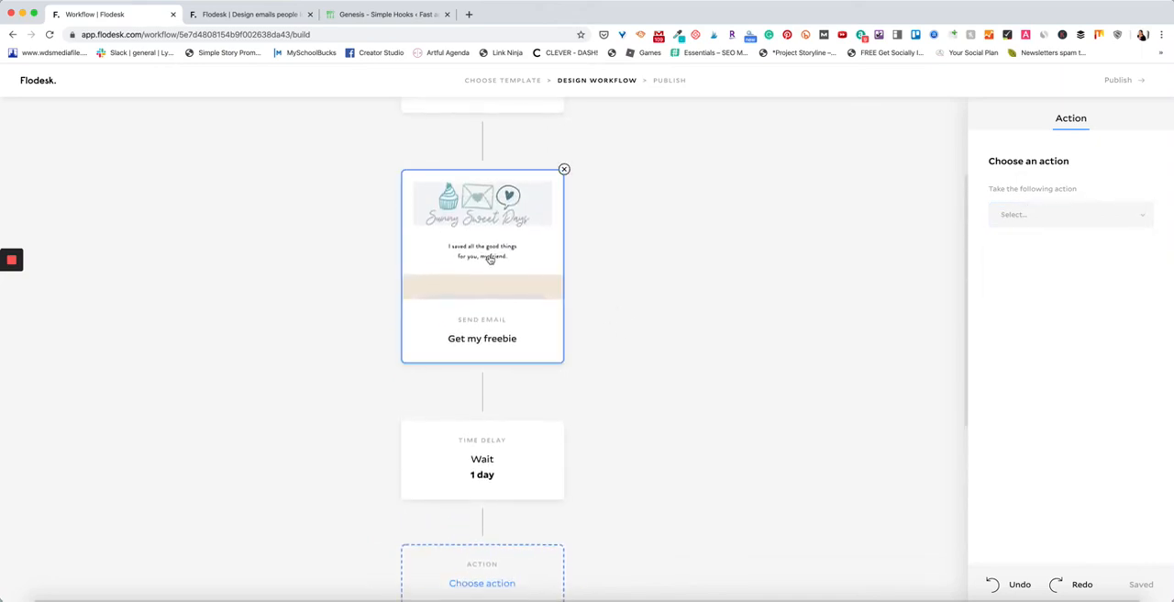
pyautogui.scroll(-5, 488, 259)
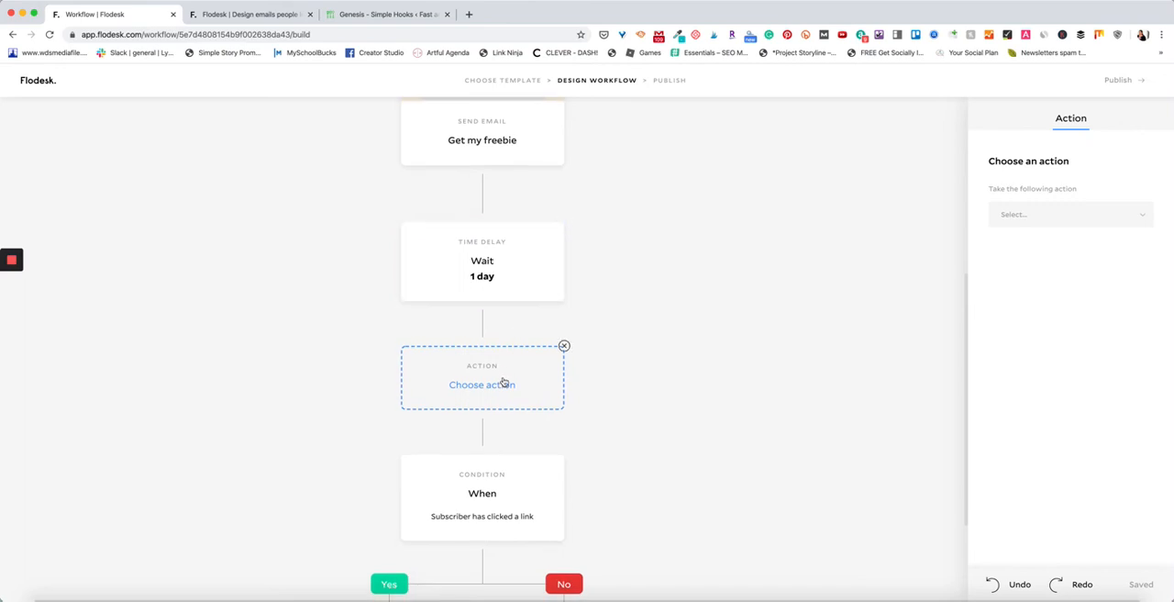
# Set the action to "Add subscribers to segment(s)" and look through the available segments.
pyautogui.click(1083, 215)
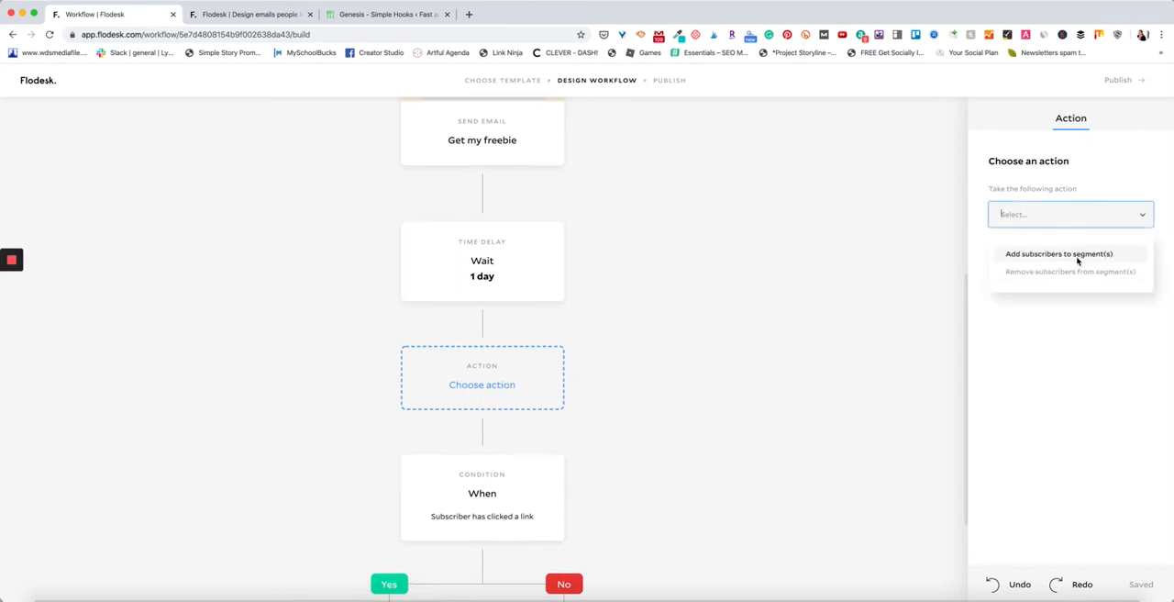
pyautogui.click(1077, 256)
pyautogui.click(1073, 277)
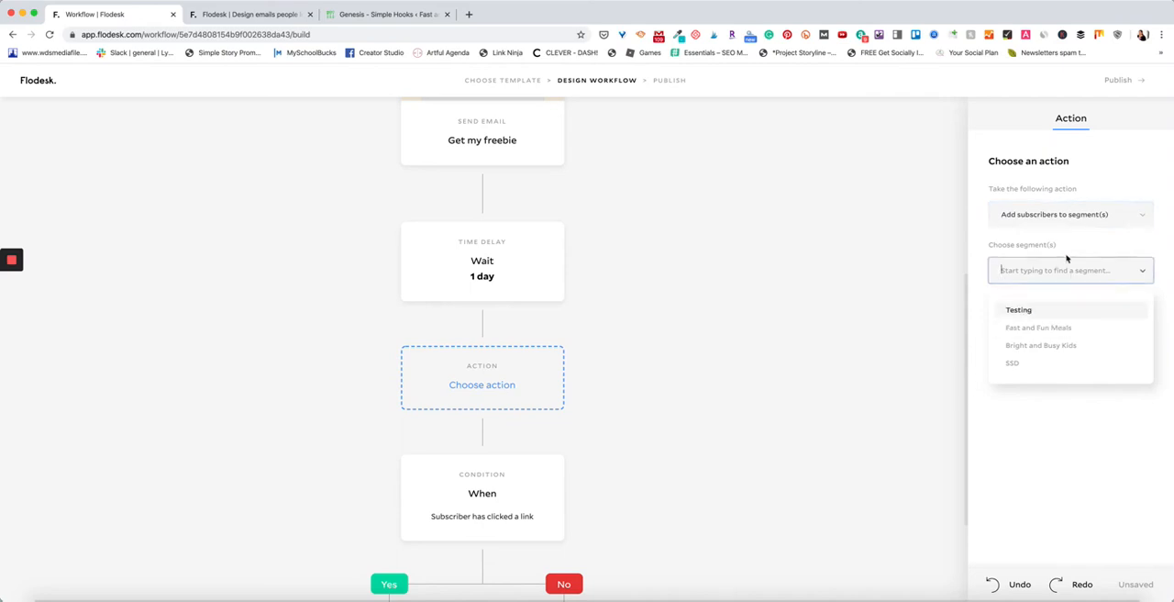
pyautogui.click(1066, 243)
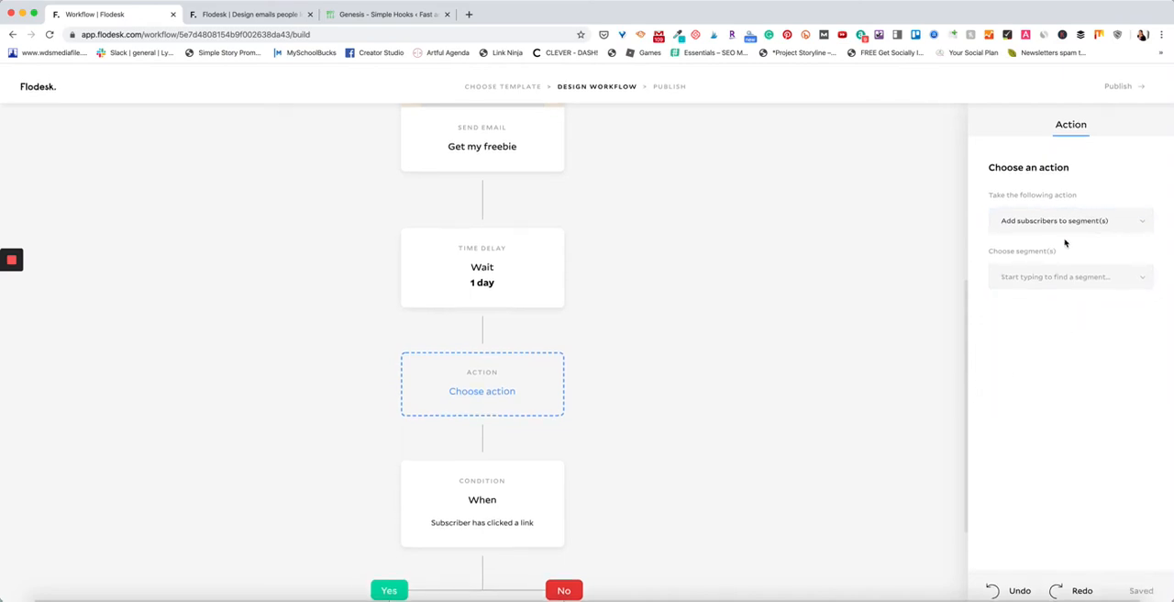
pyautogui.scroll(5, 600, 292)
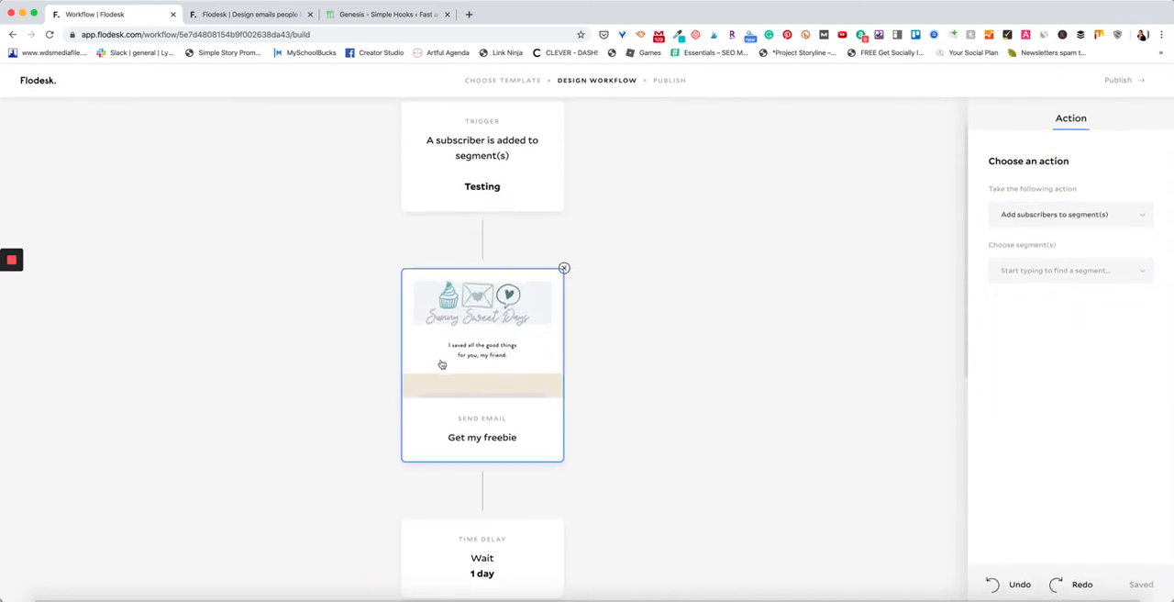
pyautogui.scroll(-5, 443, 364)
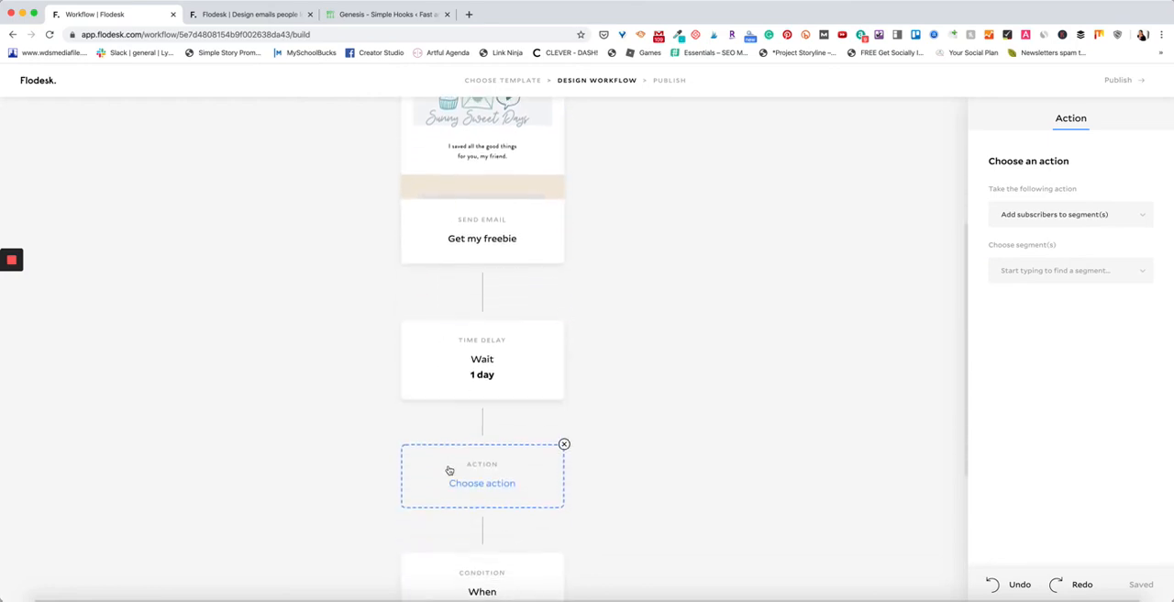
pyautogui.scroll(-2, 449, 468)
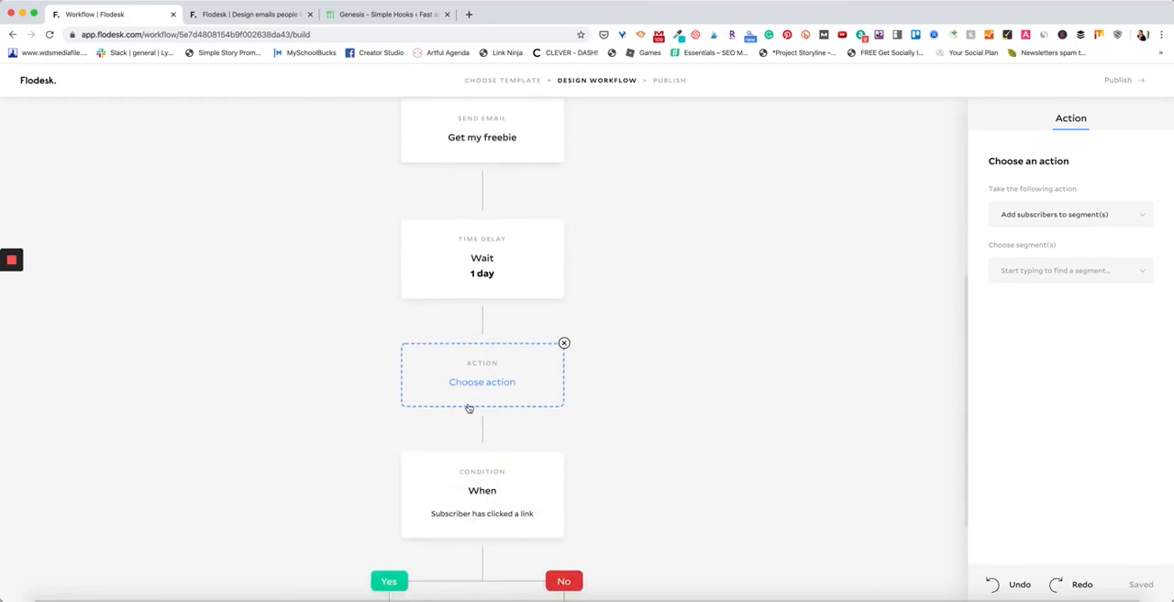
pyautogui.scroll(3, 484, 380)
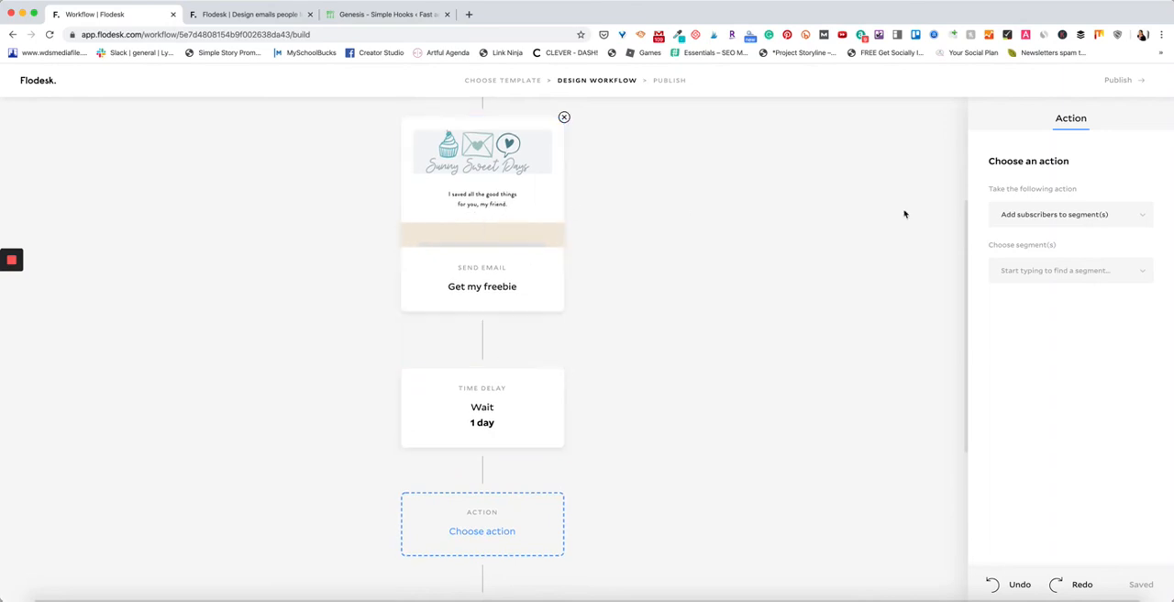
pyautogui.click(1066, 273)
pyautogui.click(1050, 247)
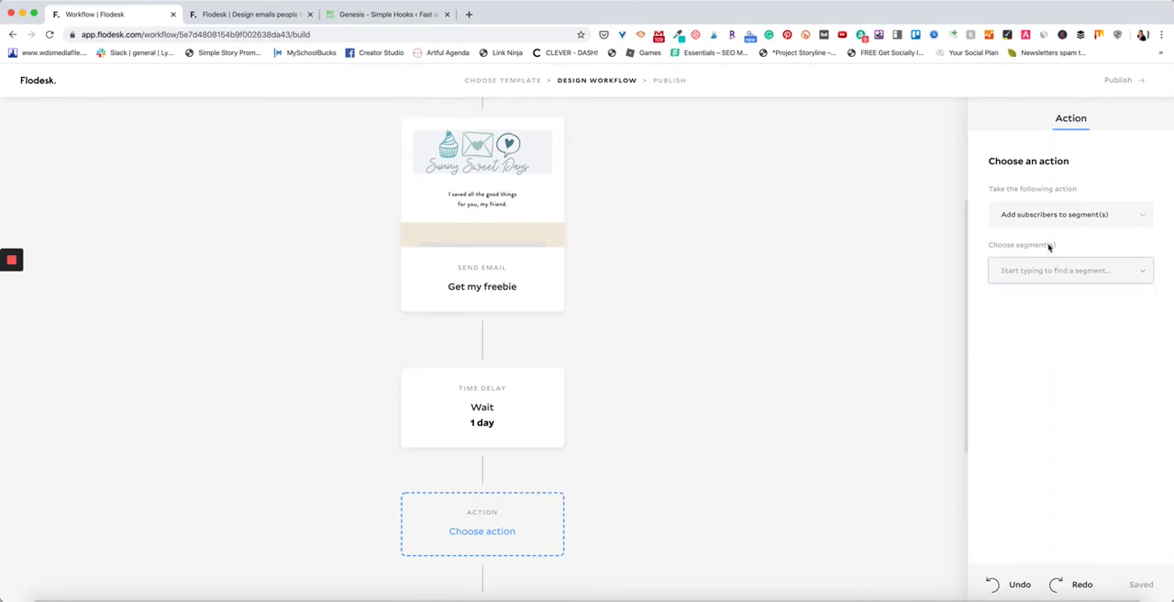
# Delete the condition with its branches and the action step from the workflow.
pyautogui.scroll(-3, 495, 367)
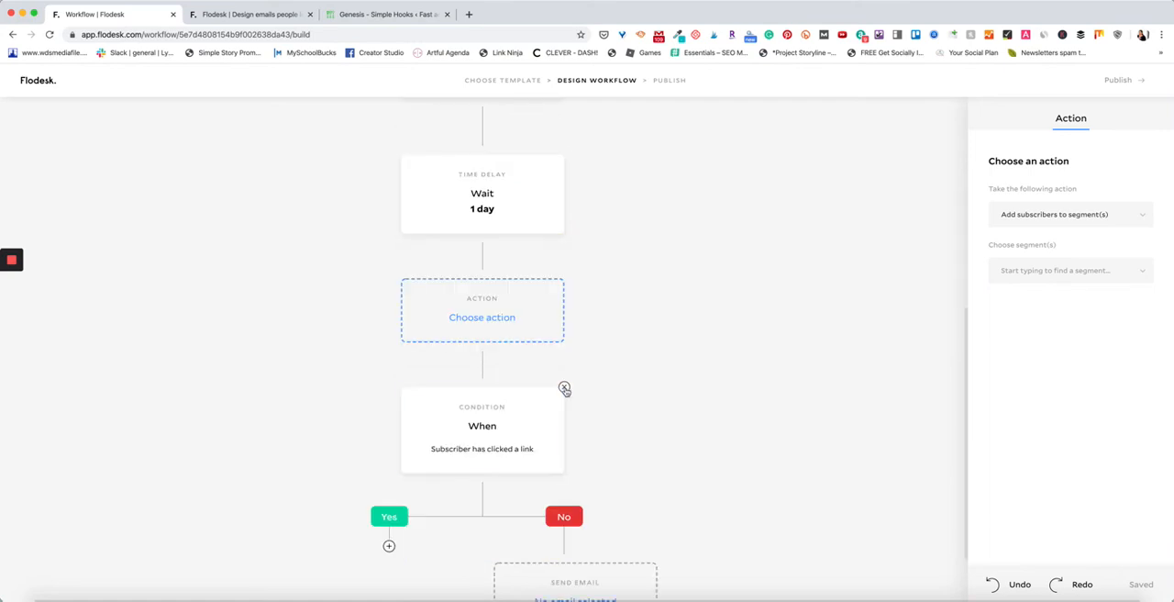
pyautogui.click(564, 389)
pyautogui.click(639, 377)
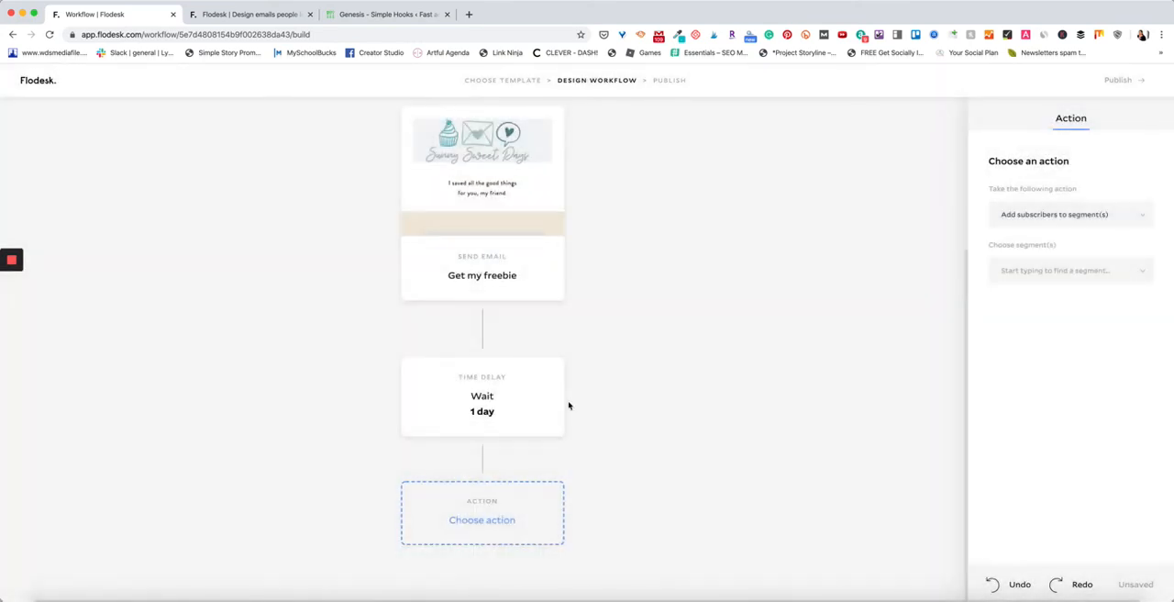
pyautogui.doubleClick(563, 483)
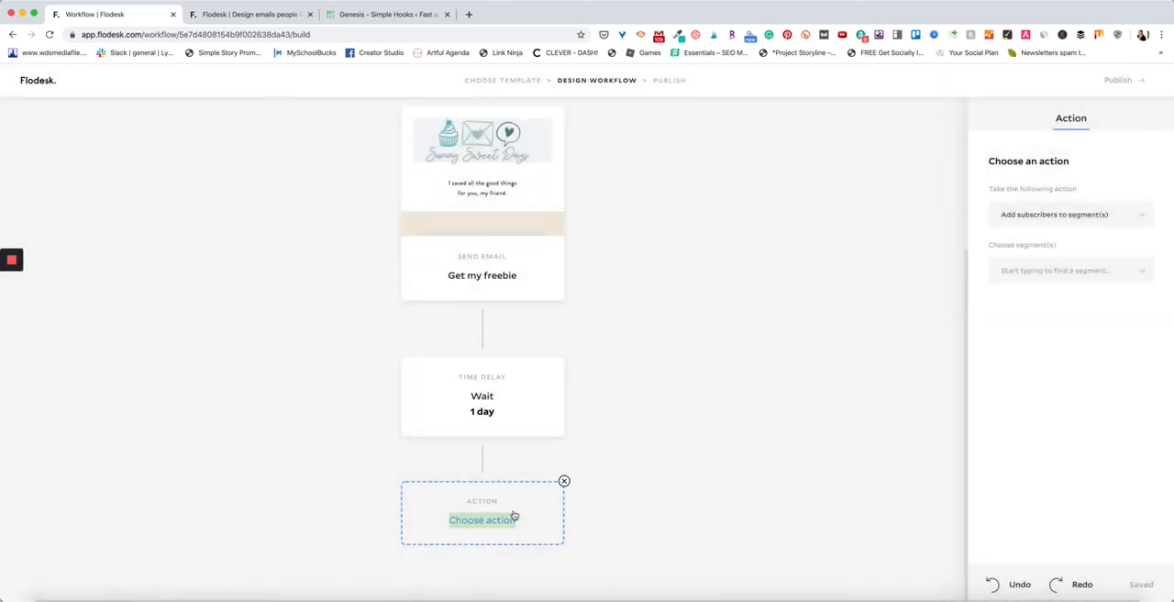
pyautogui.click(563, 482)
pyautogui.click(659, 364)
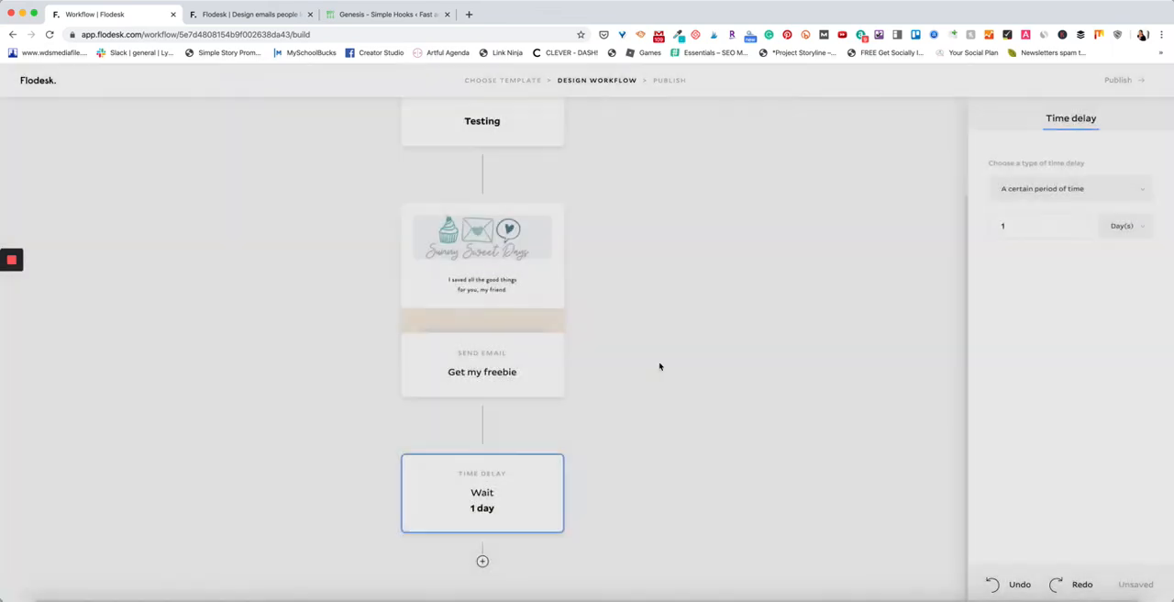
pyautogui.scroll(3, 459, 184)
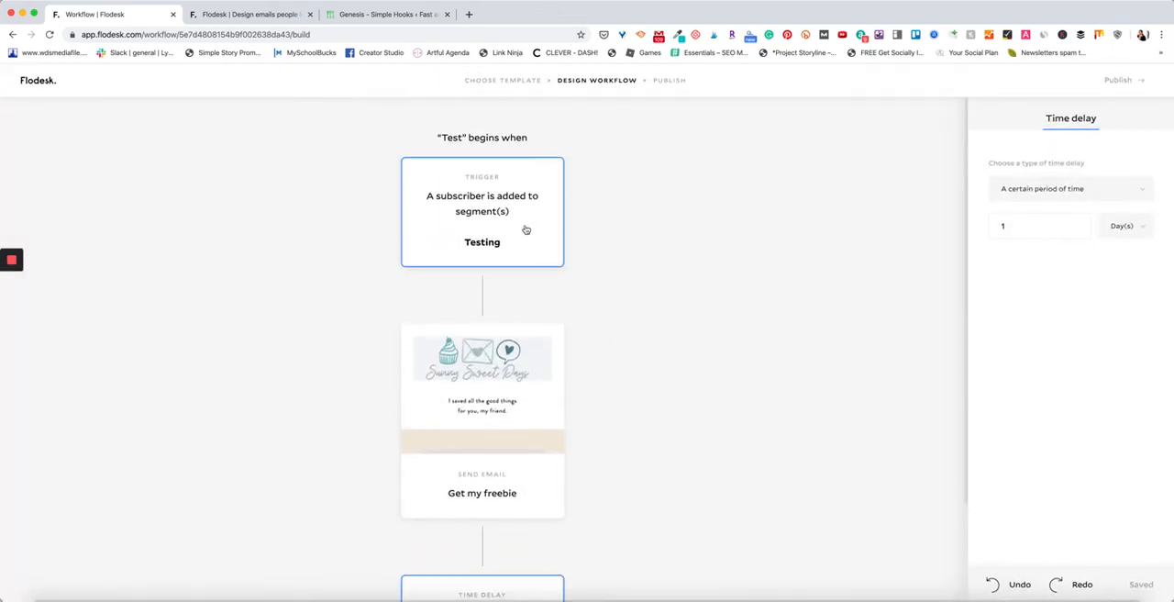
pyautogui.scroll(-2, 519, 353)
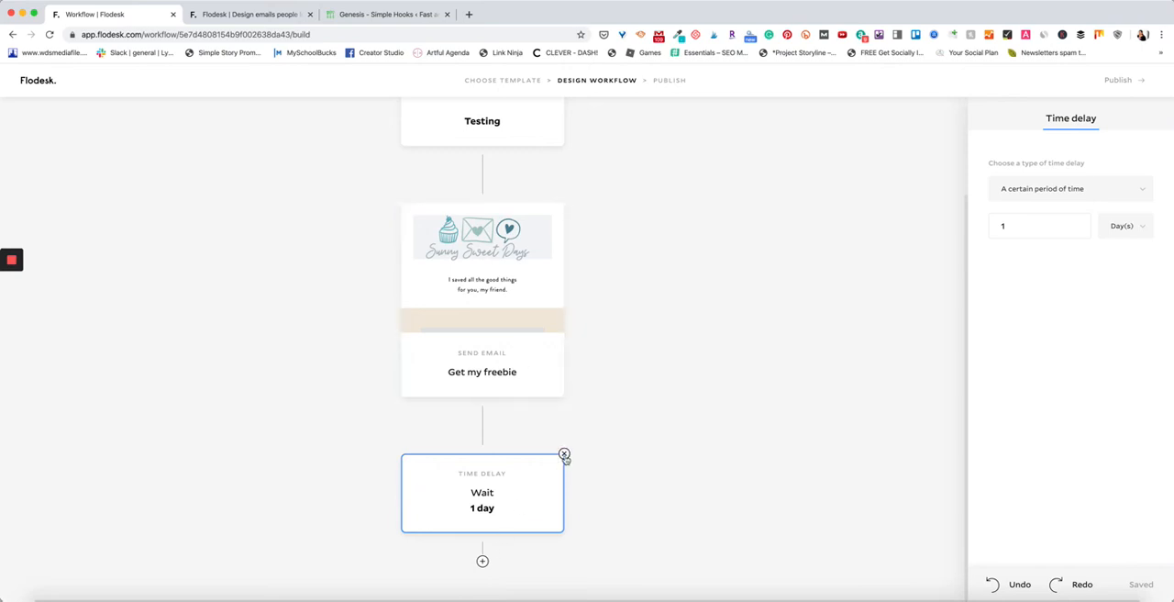
# Delete the 1-day time delay from the Test workflow and leave the workflow builder without publishing.
pyautogui.click(564, 454)
pyautogui.click(642, 364)
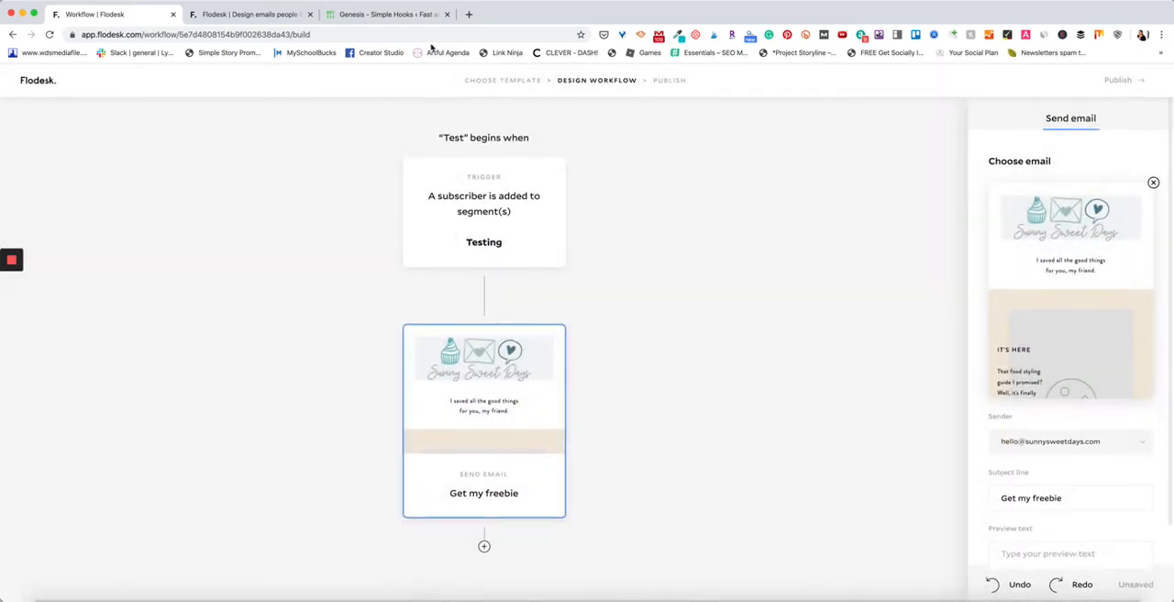
pyautogui.click(51, 85)
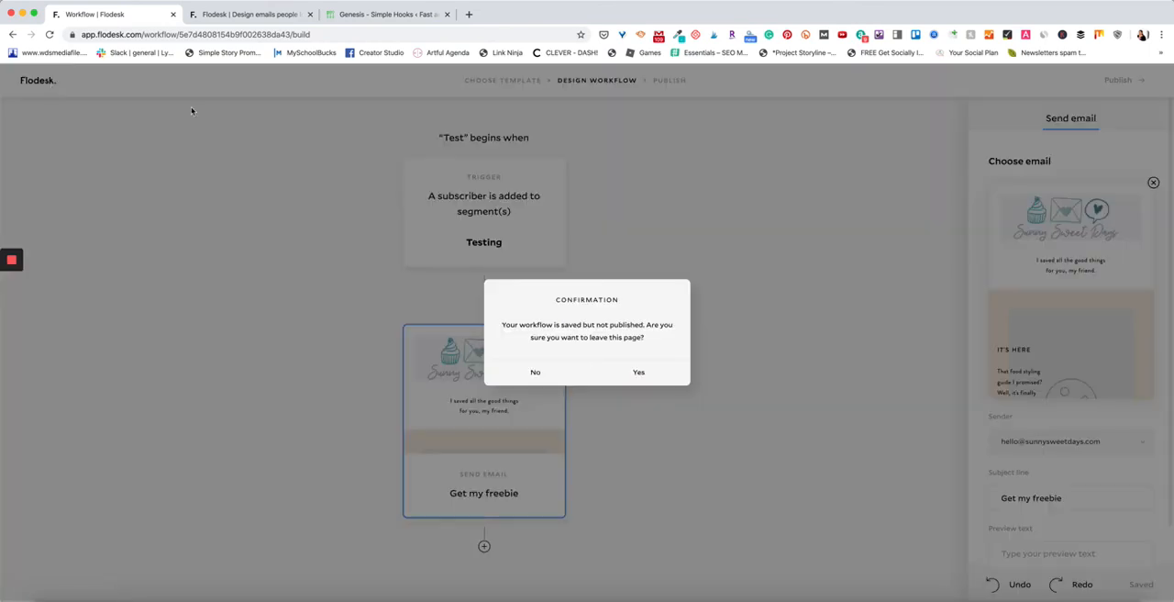
pyautogui.click(623, 376)
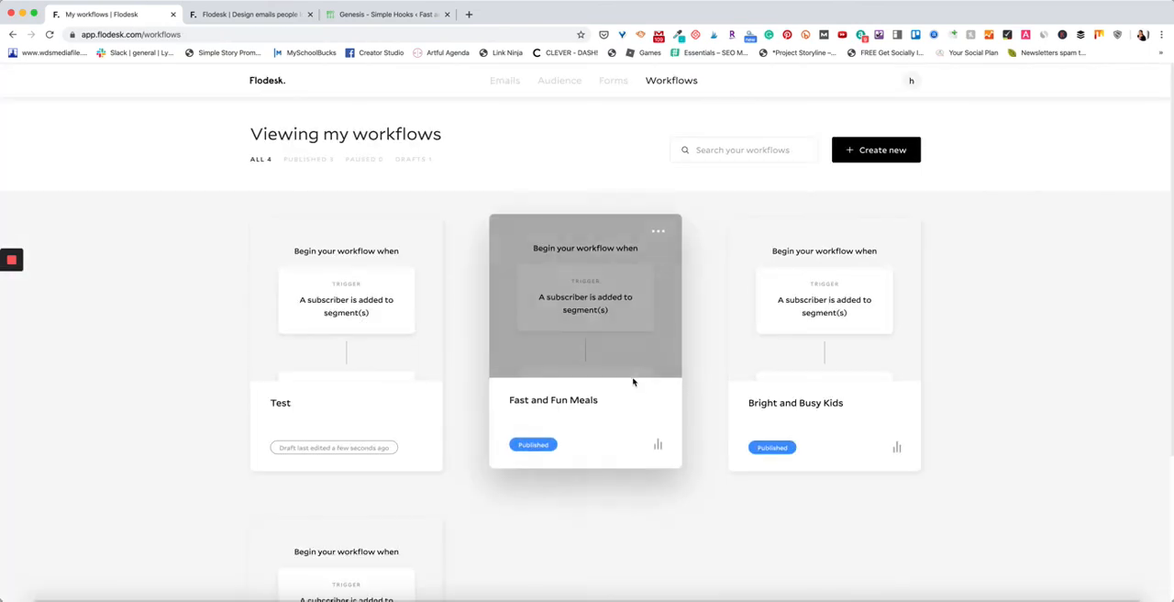
# Start a new email, browse through all the email templates, and return to the emails overview without choosing one.
pyautogui.click(504, 89)
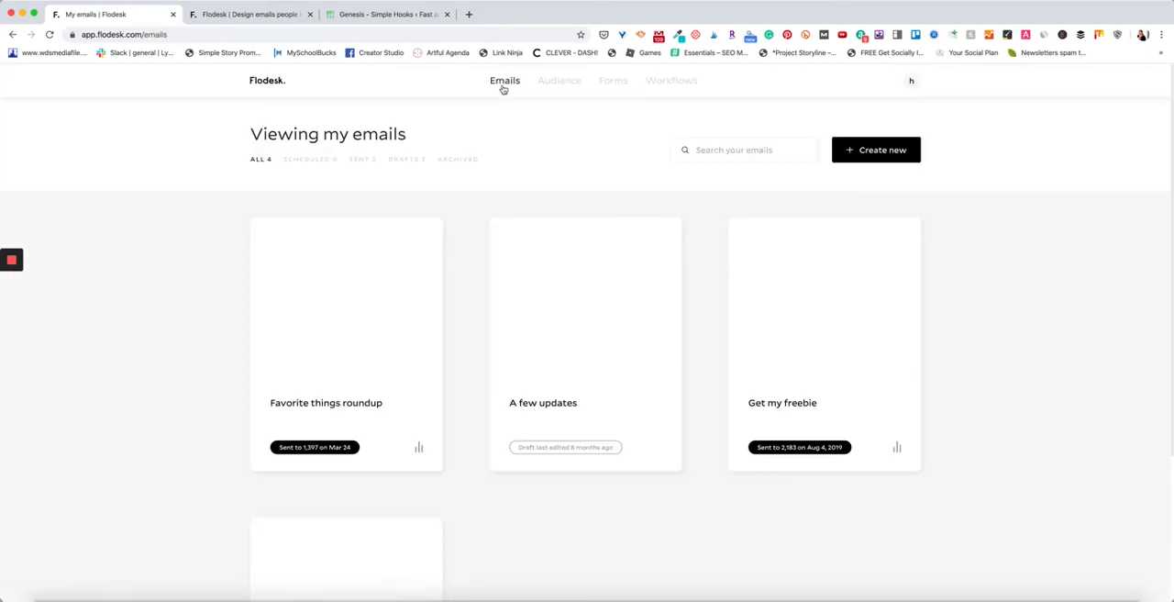
pyautogui.click(894, 151)
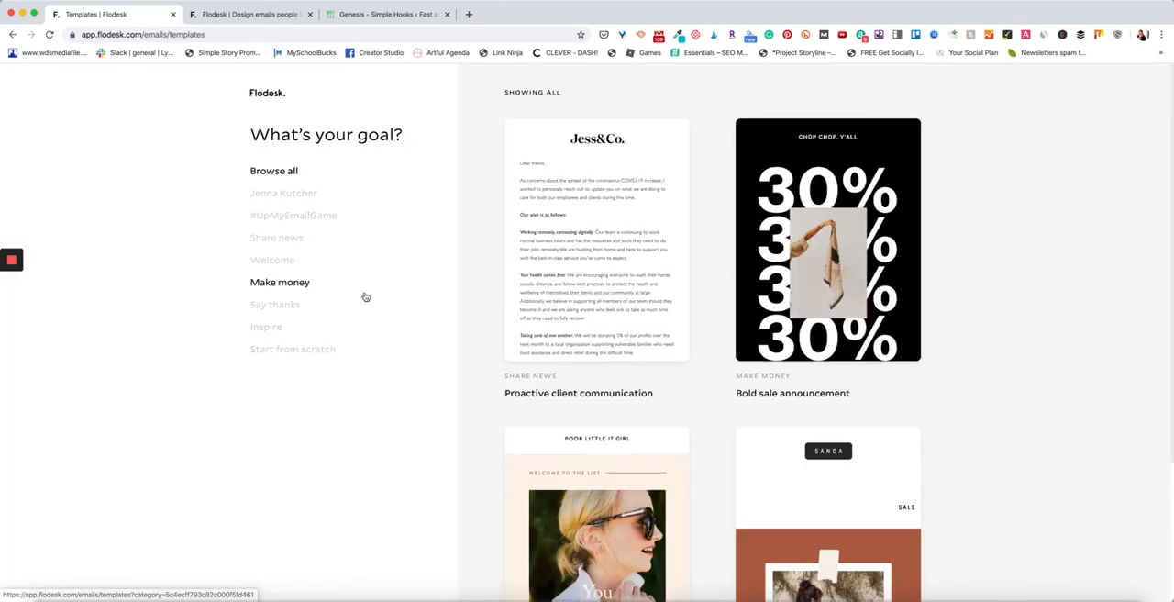
pyautogui.scroll(-5, 832, 293)
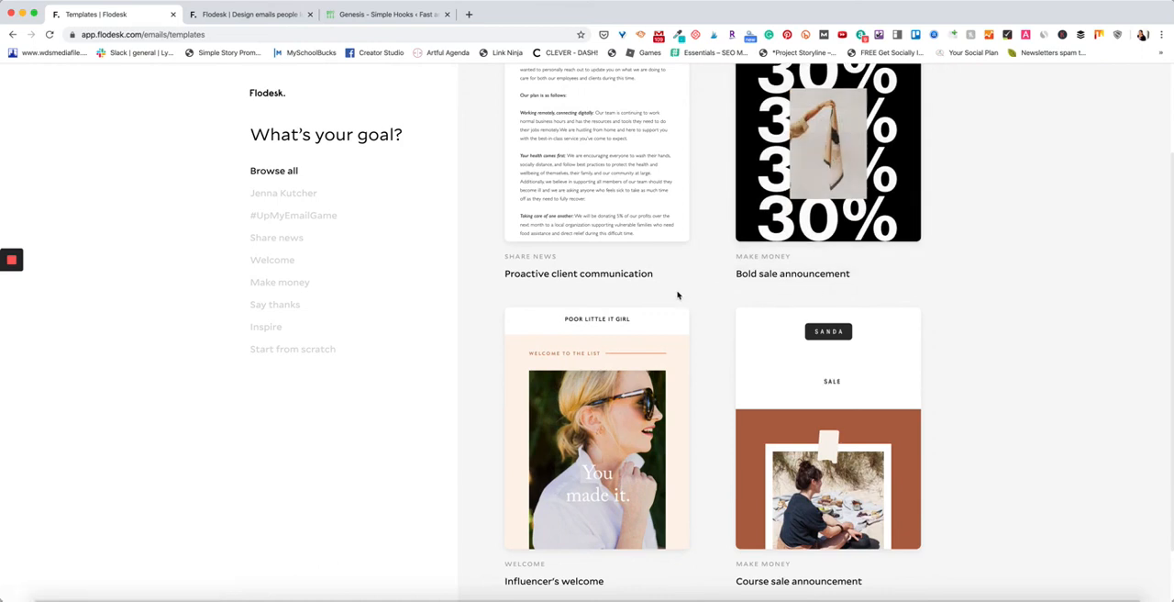
pyautogui.scroll(-10, 708, 308)
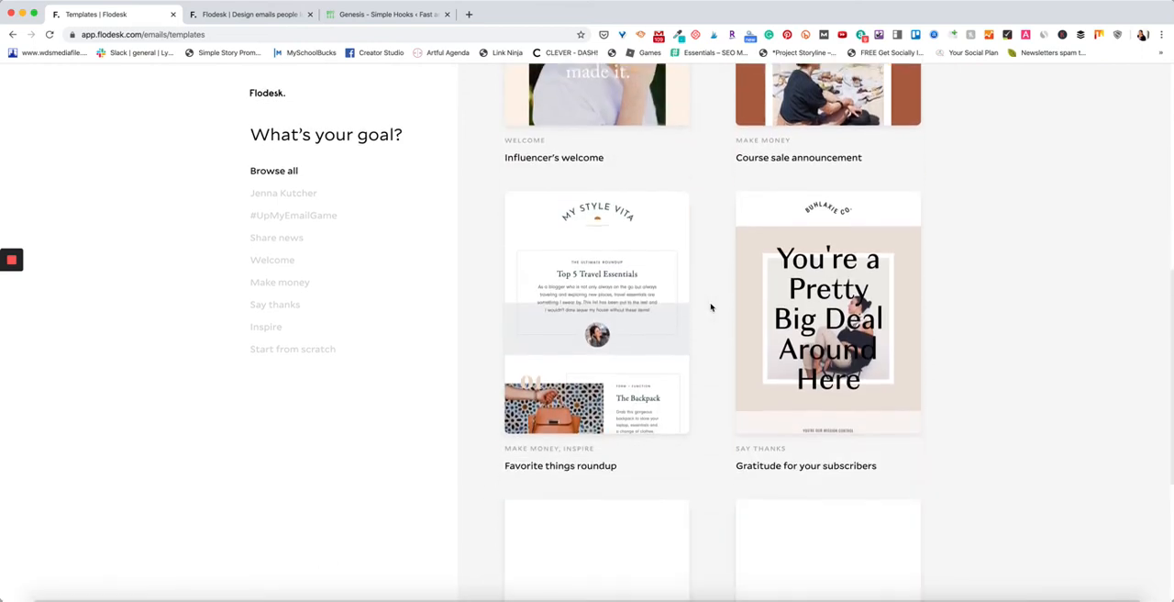
pyautogui.scroll(-3, 780, 257)
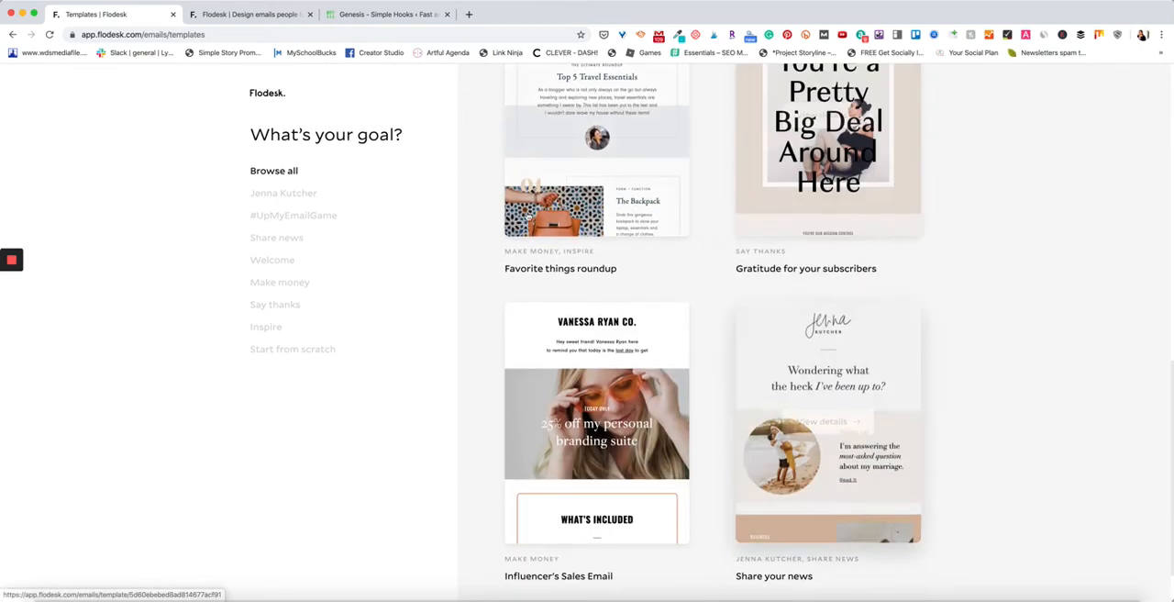
pyautogui.click(258, 95)
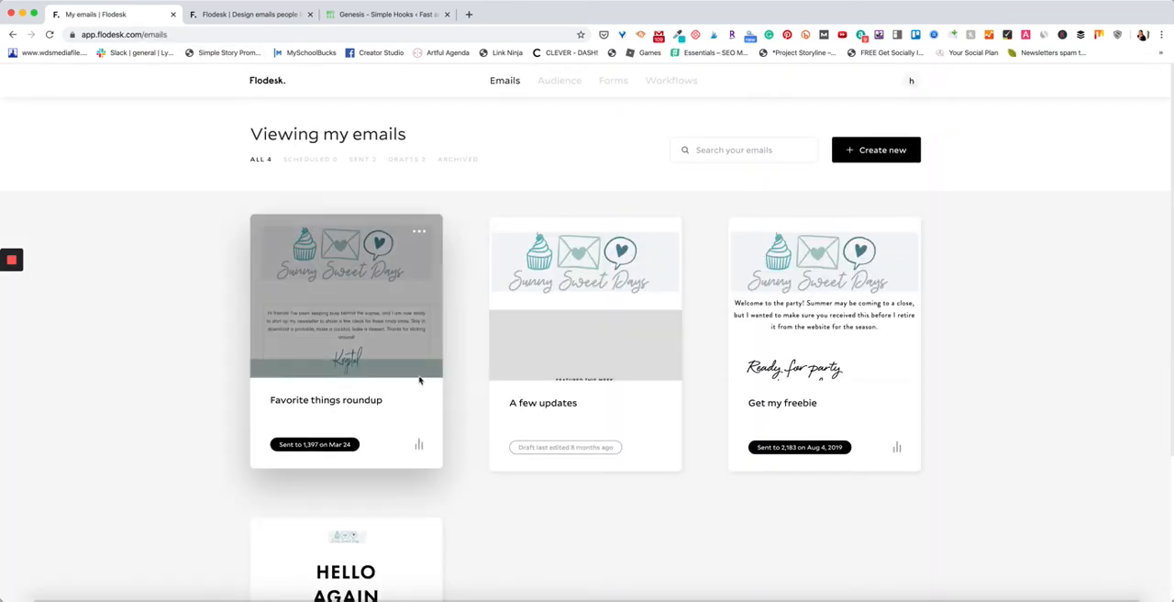
# View the sent "Favorite things roundup" email in the browser, examine its layout from header to footer, and close it.
pyautogui.click(419, 232)
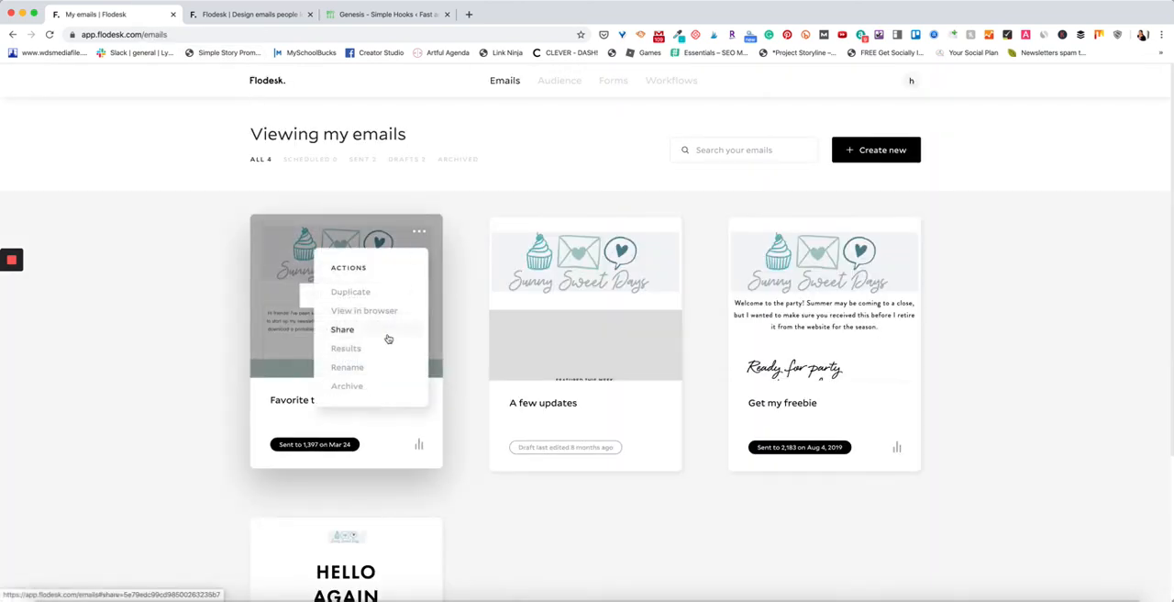
pyautogui.click(377, 312)
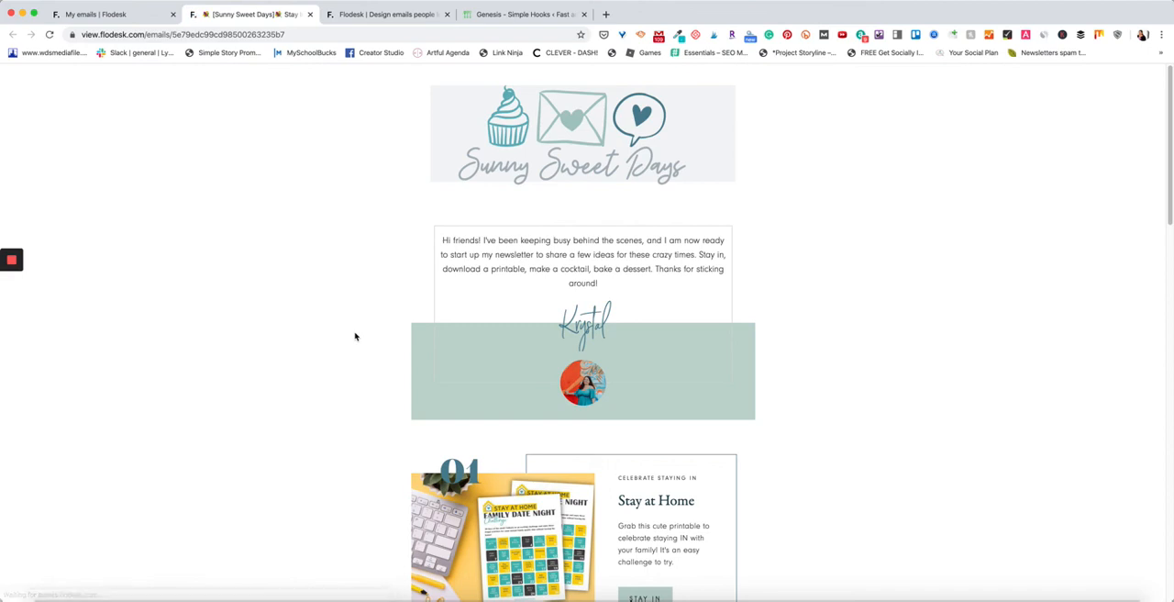
pyautogui.scroll(-3, 357, 333)
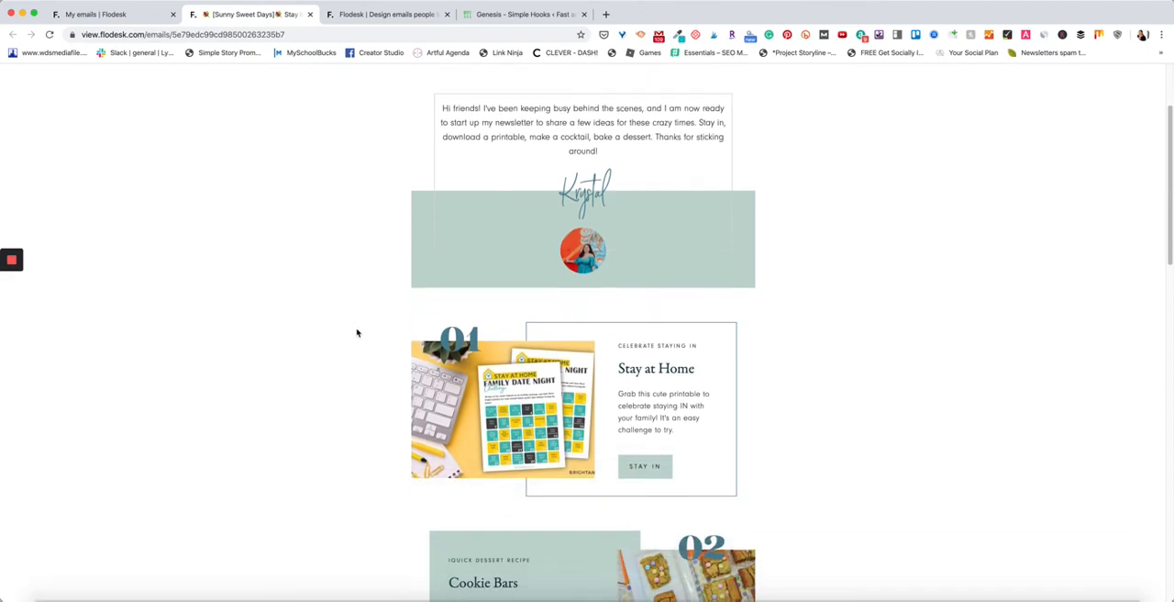
pyautogui.scroll(3, 358, 333)
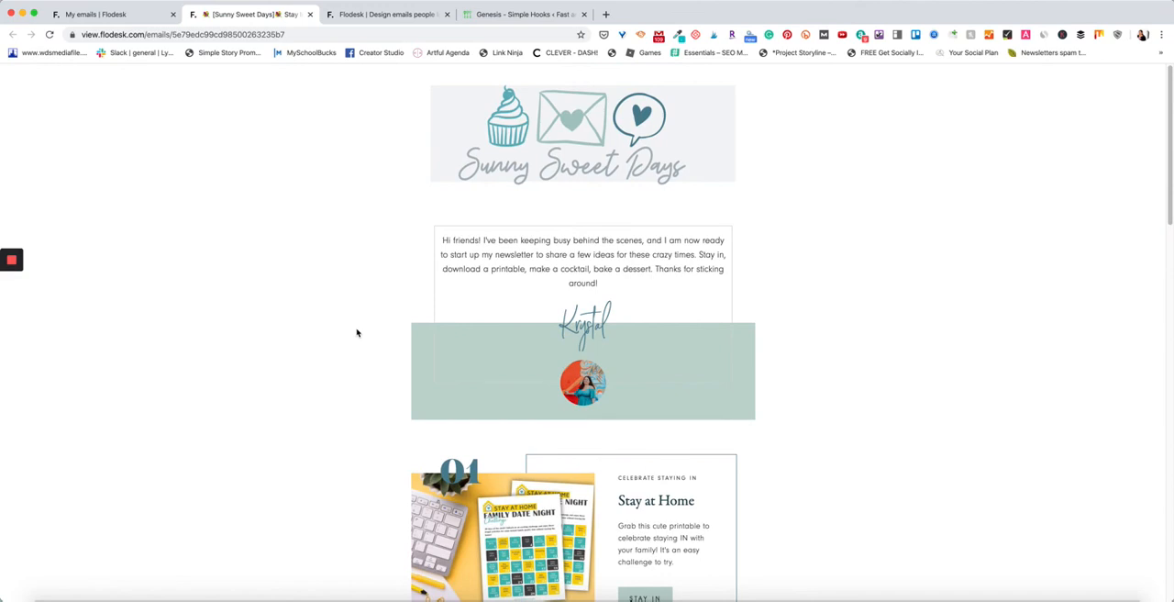
pyautogui.scroll(-6, 358, 333)
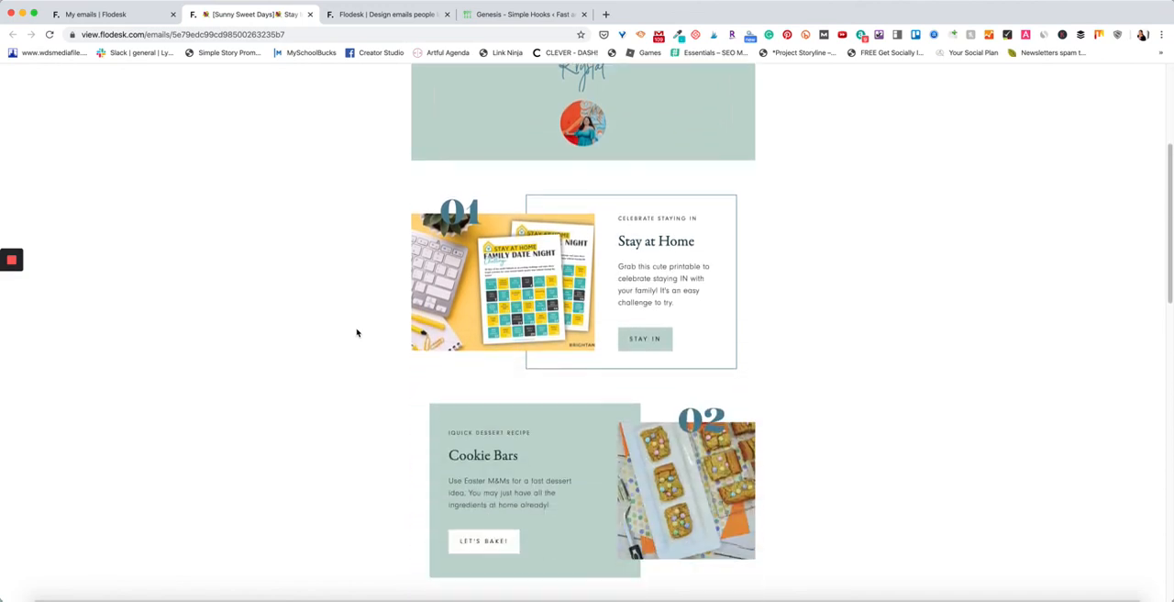
pyautogui.scroll(6, 358, 332)
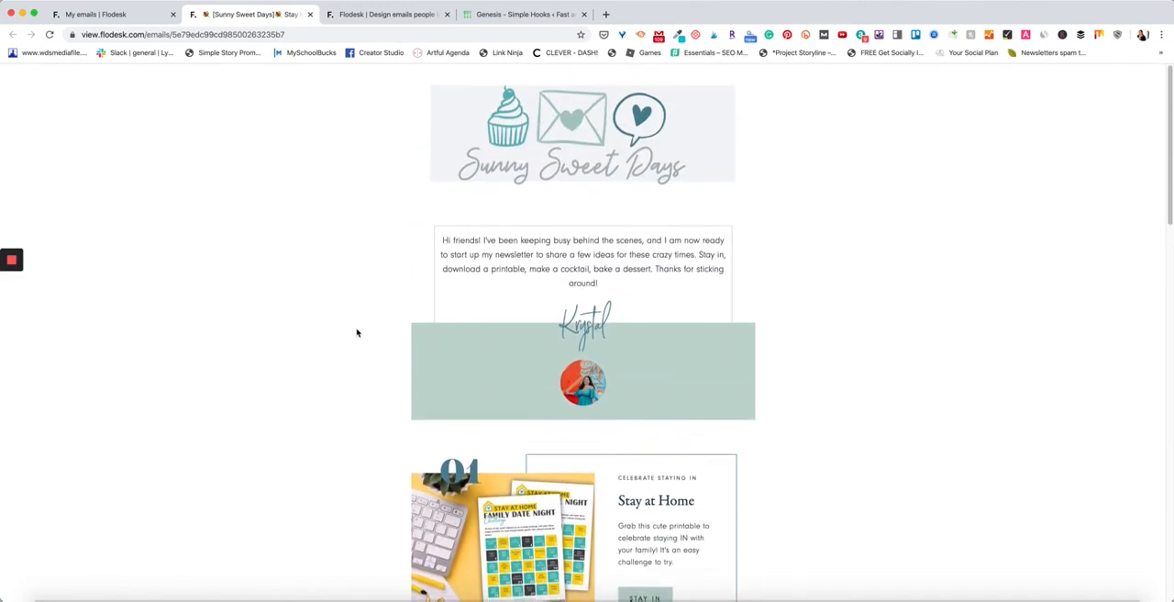
pyautogui.scroll(-5, 357, 333)
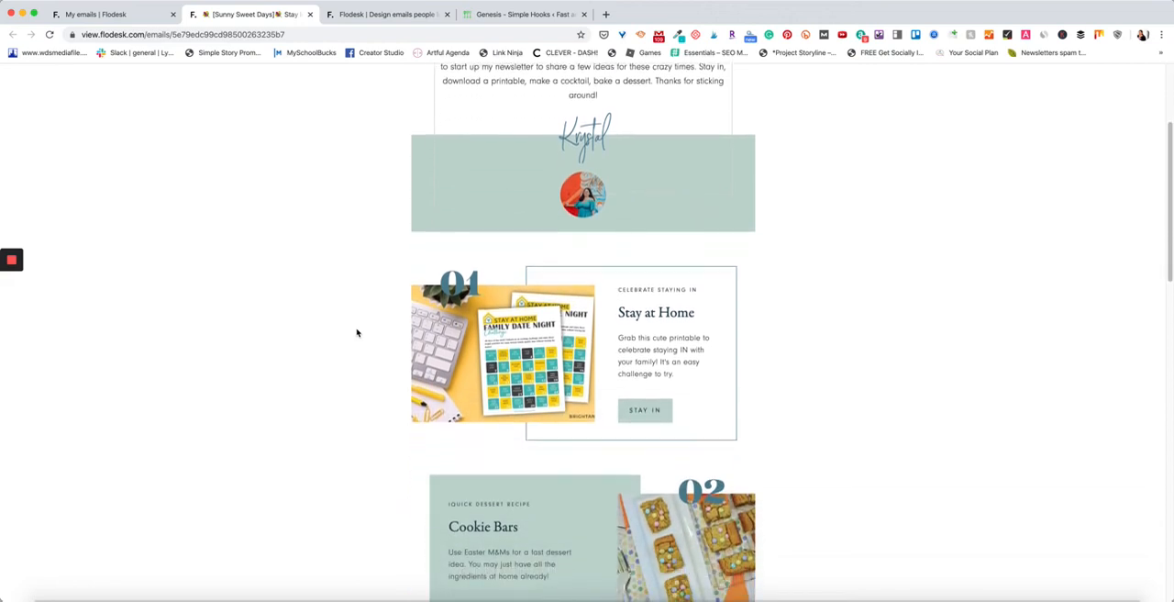
pyautogui.scroll(-5, 358, 333)
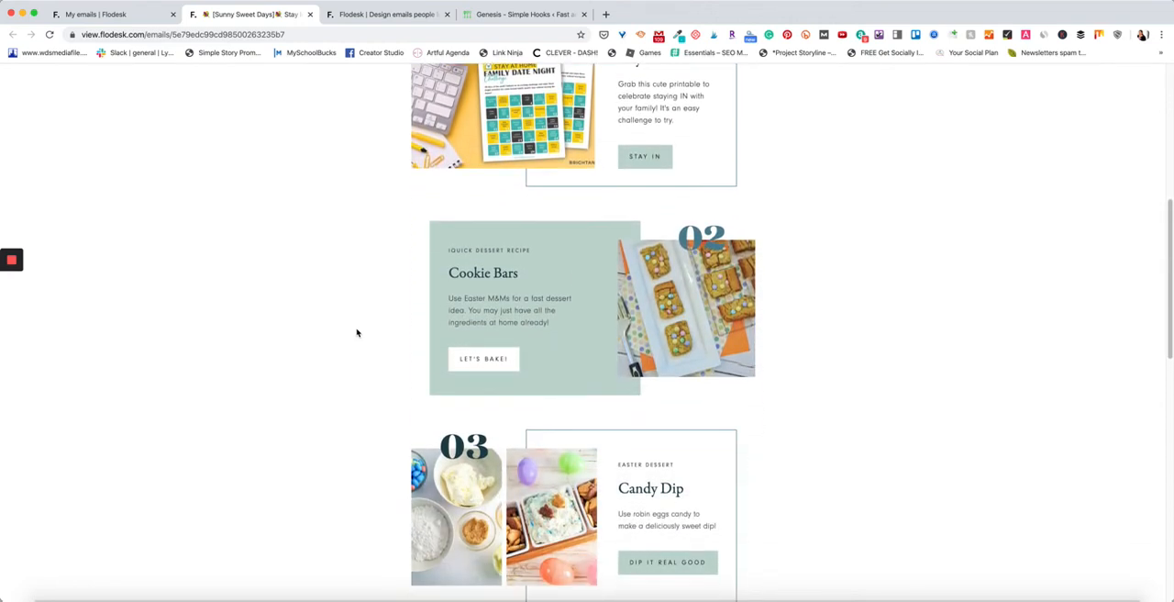
pyautogui.scroll(-8, 357, 333)
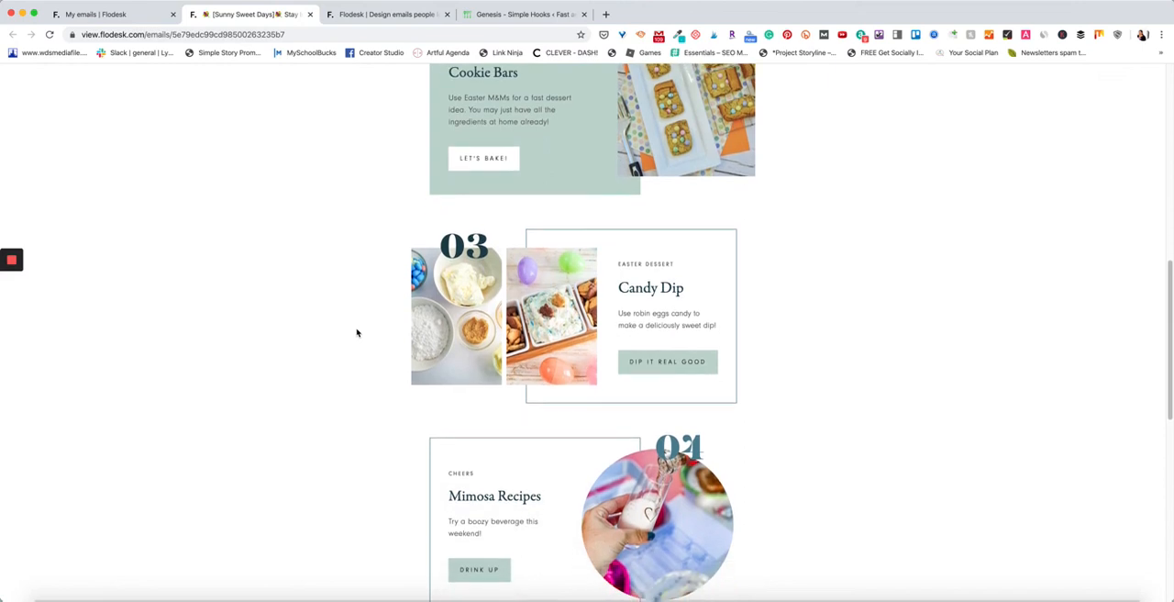
pyautogui.scroll(-6, 357, 333)
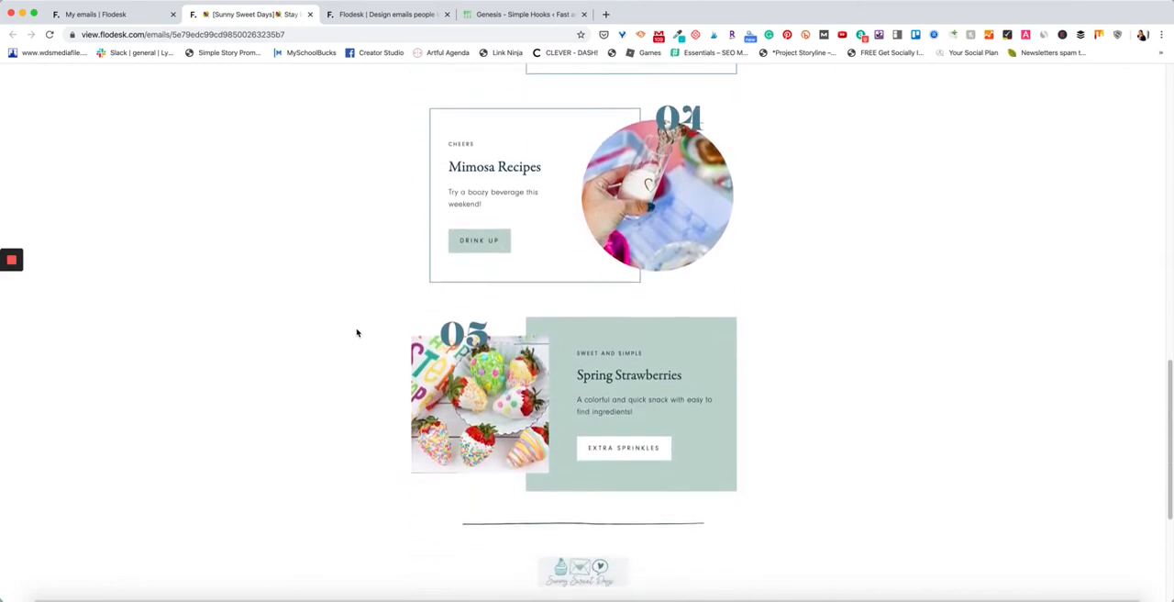
pyautogui.scroll(-4, 358, 333)
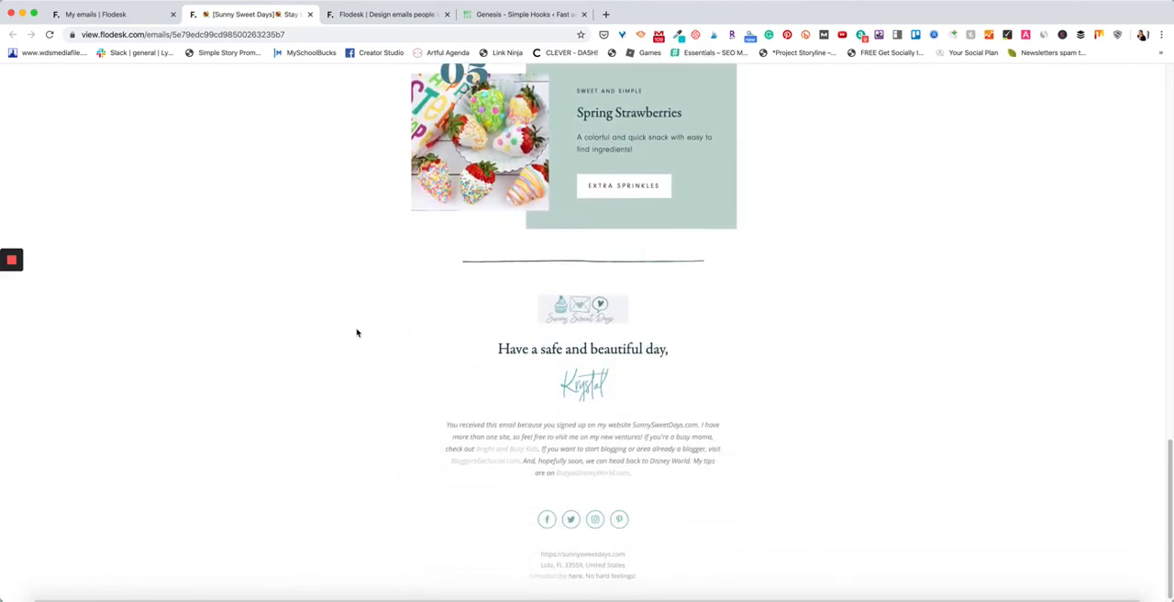
pyautogui.scroll(15, 358, 333)
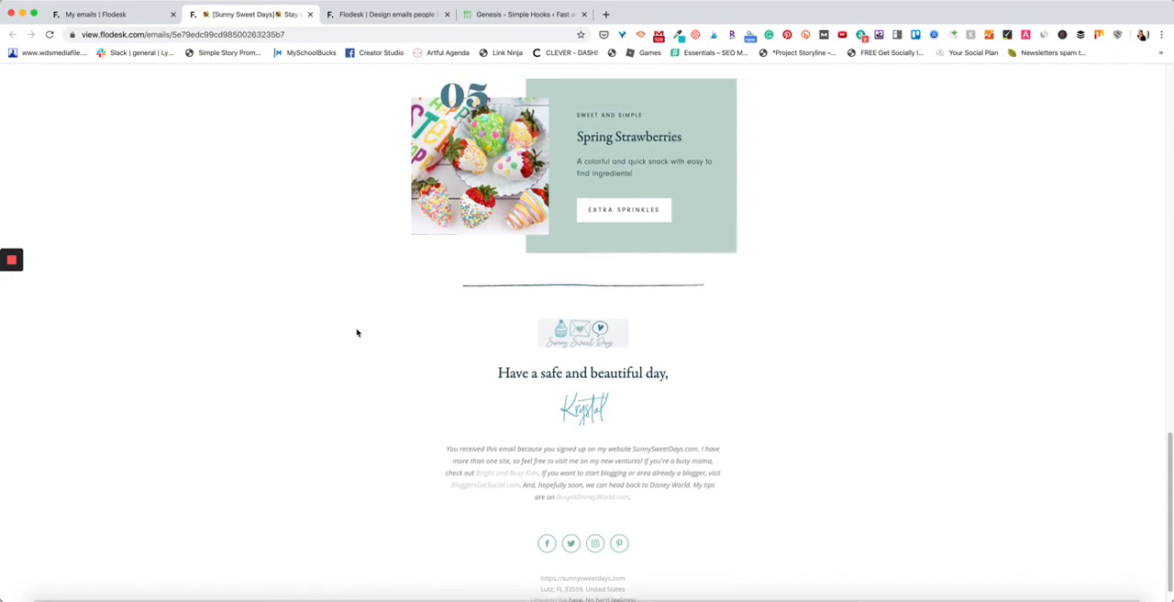
pyautogui.scroll(8, 358, 333)
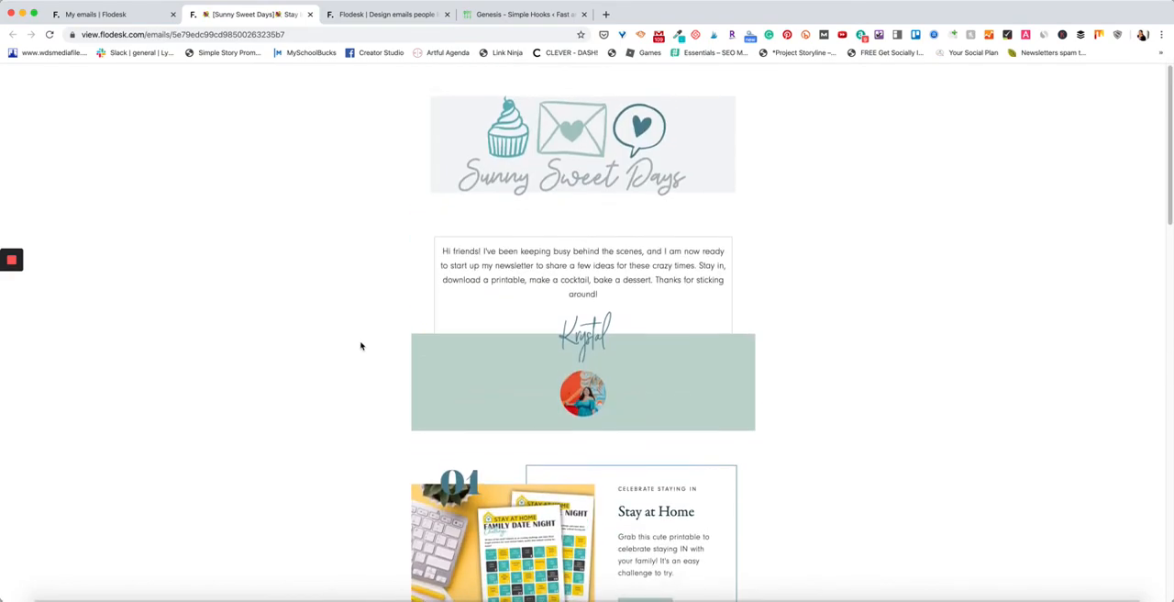
pyautogui.click(309, 15)
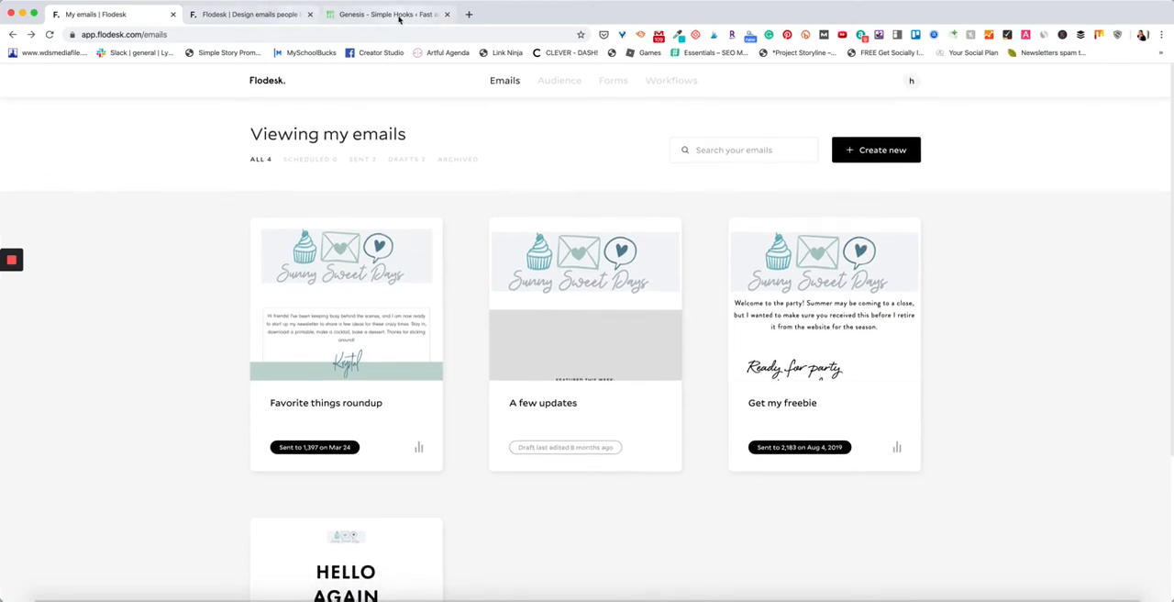
# Switch to the published "Set Up a Prepper Pantry!" opt-in page to view it.
pyautogui.click(284, 15)
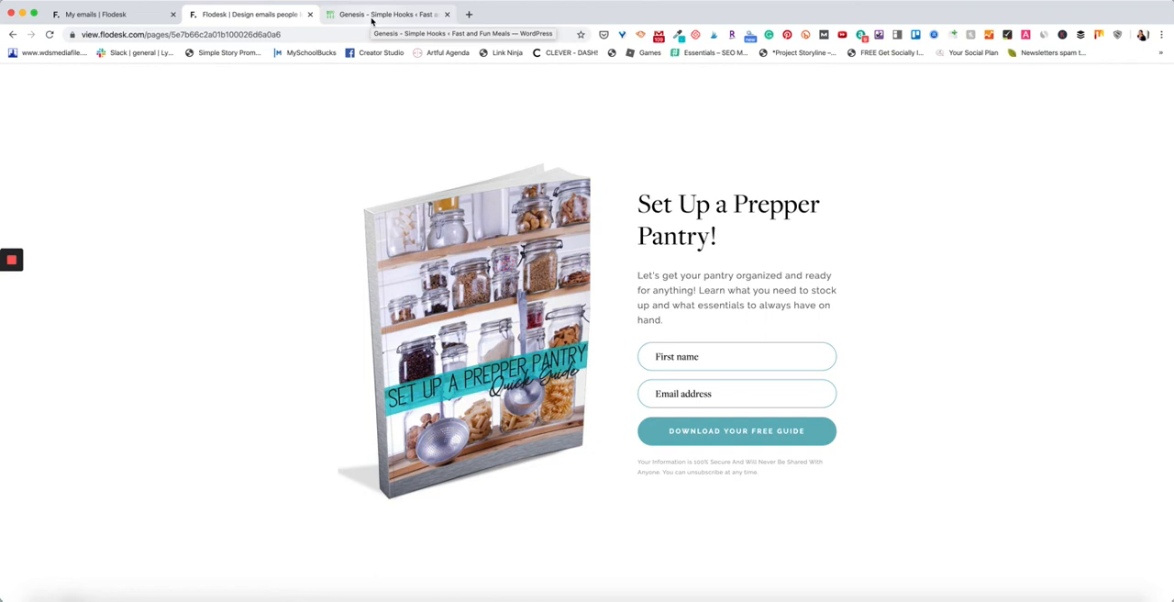
pyautogui.moveTo(13, 261)
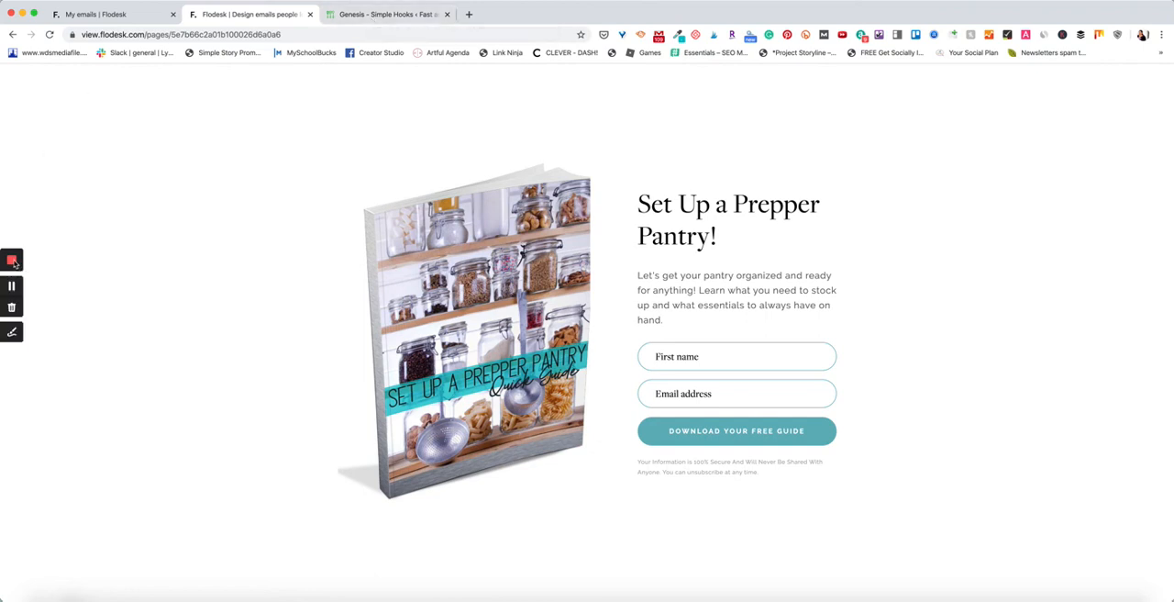